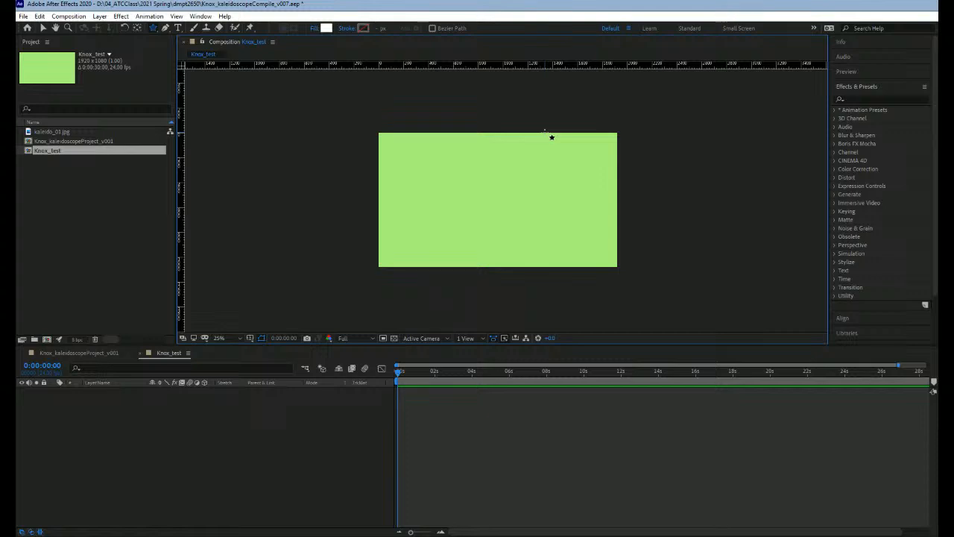
Step: Draw a white star in the composition's lower-left area and a white pentagon to its right, each on its own shape layer
left_click(155, 30)
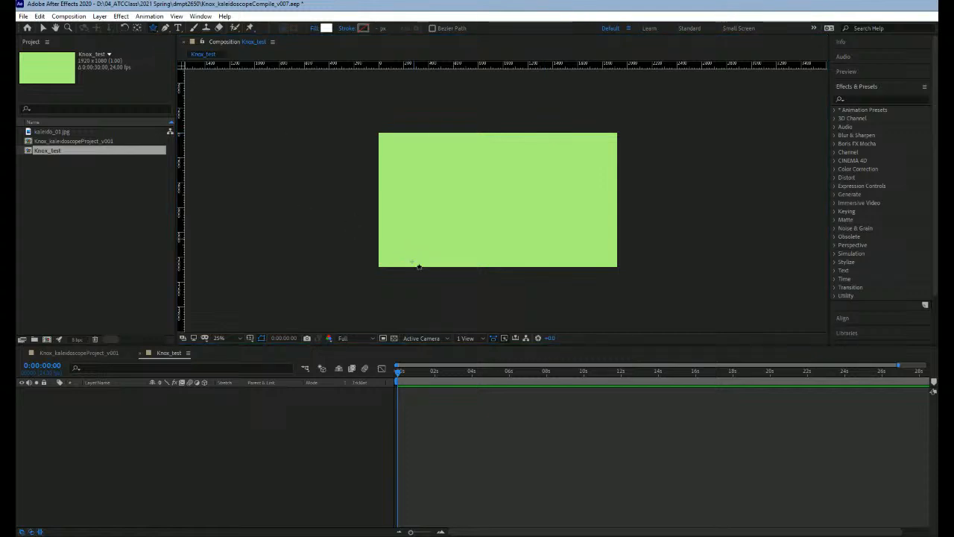
left_click_drag(404, 233, 424, 254)
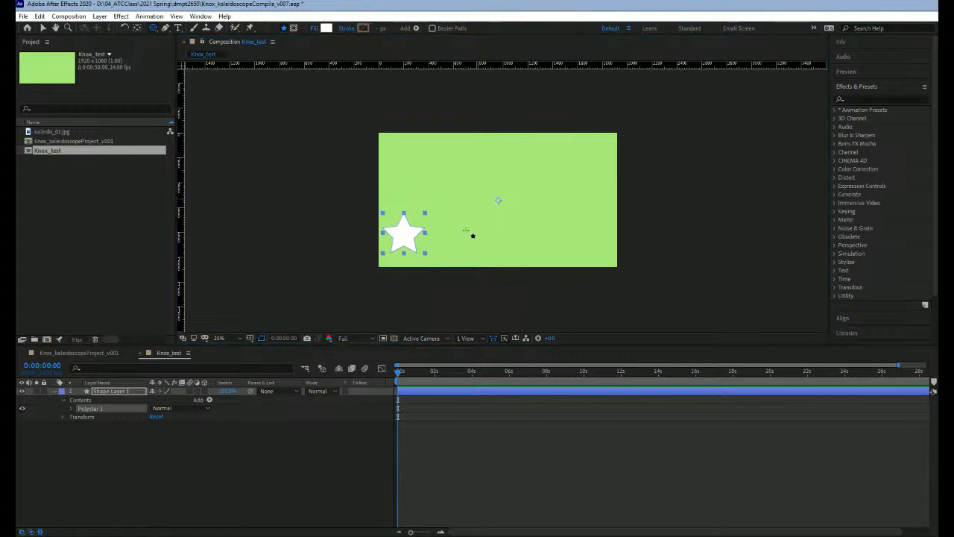
left_click(235, 462)
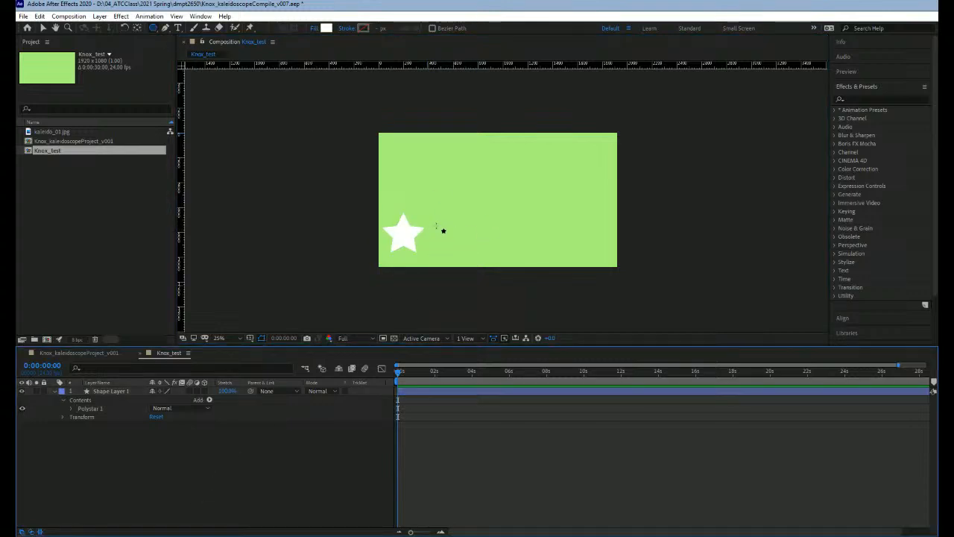
mouse_move(457, 222)
left_mouse_down()
mouse_move(481, 248)
mouse_move(464, 234)
left_mouse_up()
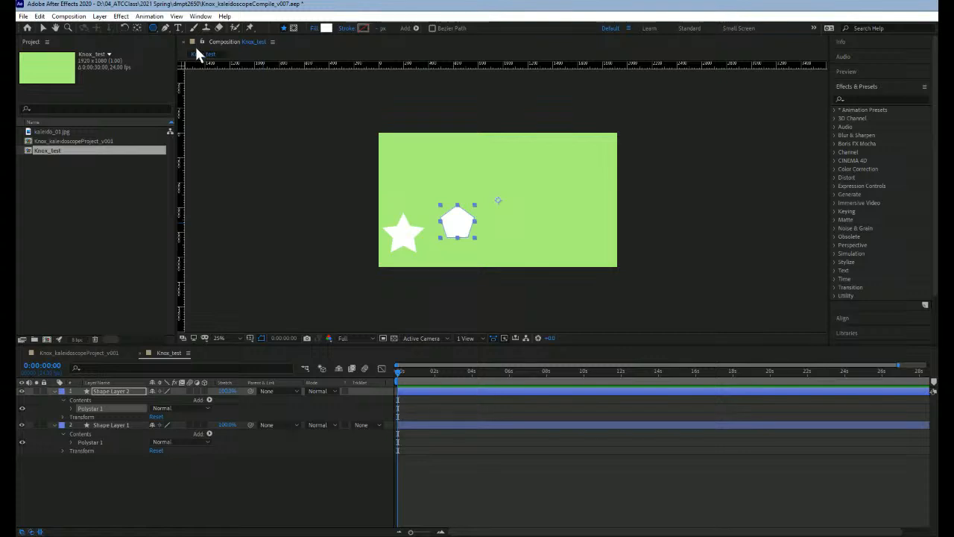
Step: Draw a small white circle right of the pentagon on its own shape layer, deleting the first one added to the pentagon's layer
left_click_drag(503, 236, 517, 249)
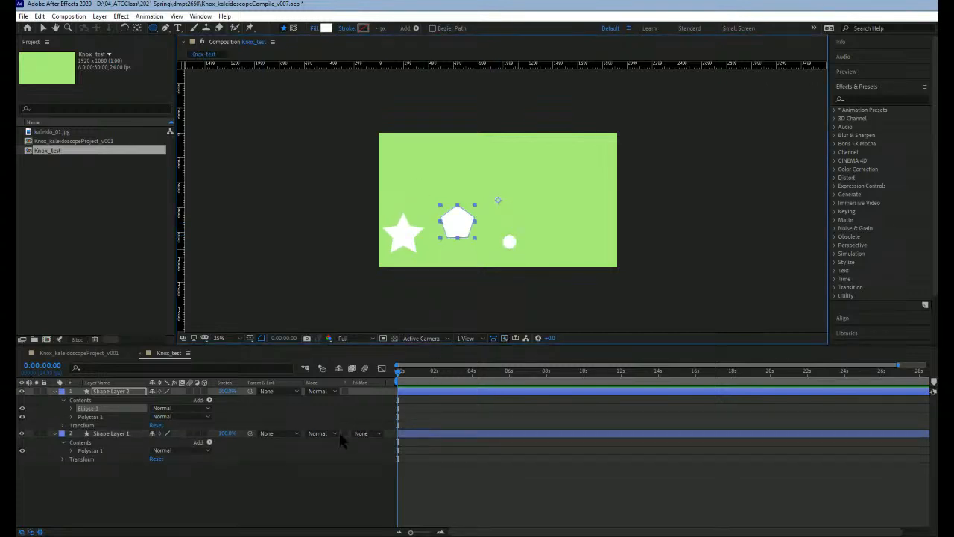
key("Delete")
left_click(263, 485)
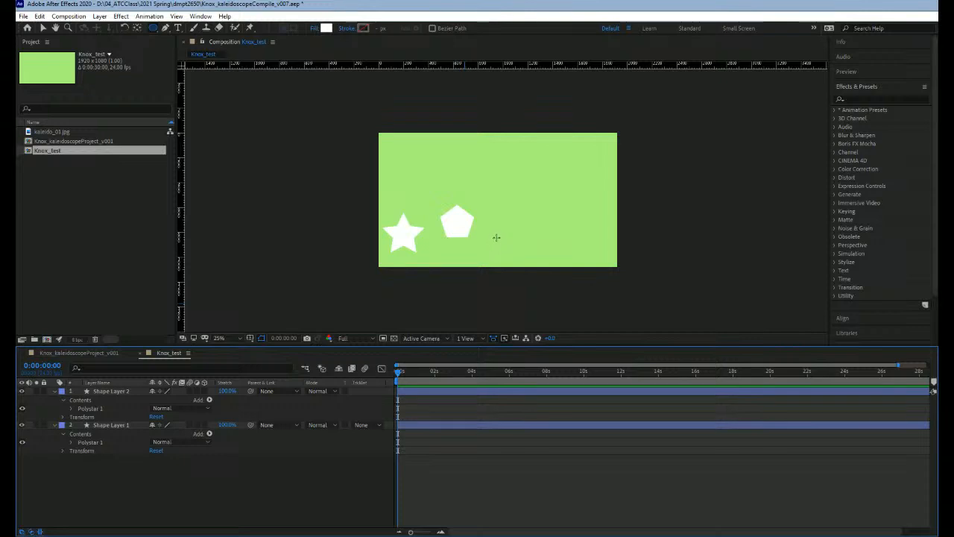
left_click_drag(494, 235, 515, 258)
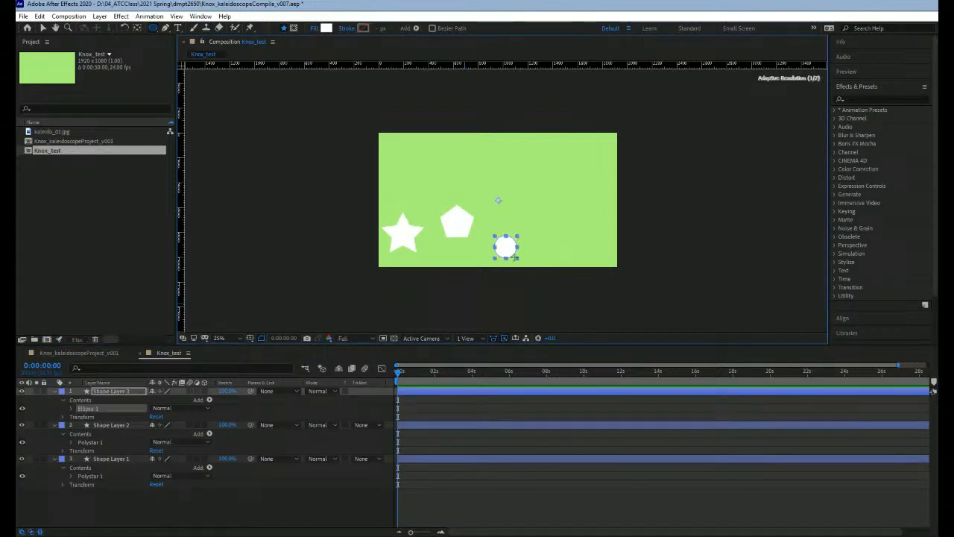
Step: Draw a small white square right of the circle on its own shape layer, deleting the first rectangle added to the circle's layer
left_click(156, 28)
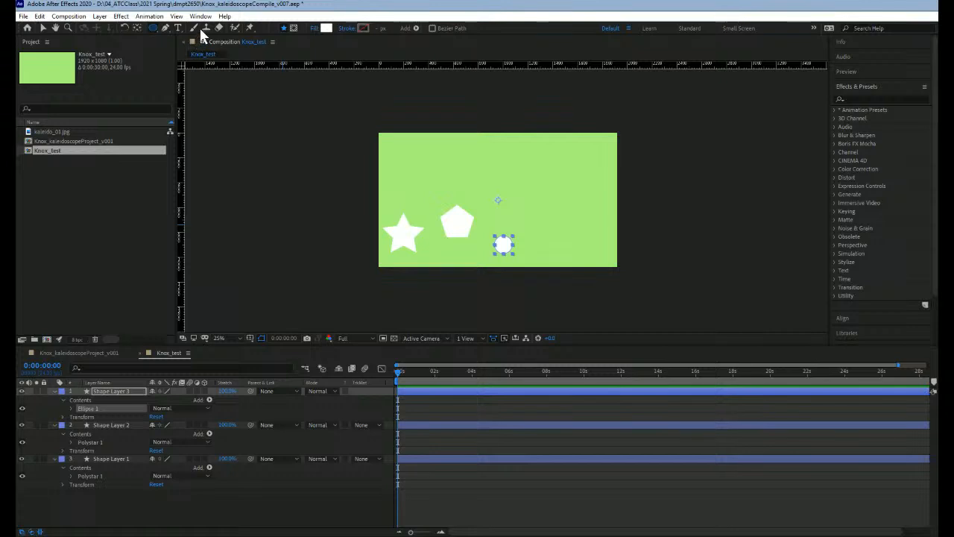
left_click(200, 39)
left_click_drag(557, 237, 575, 255)
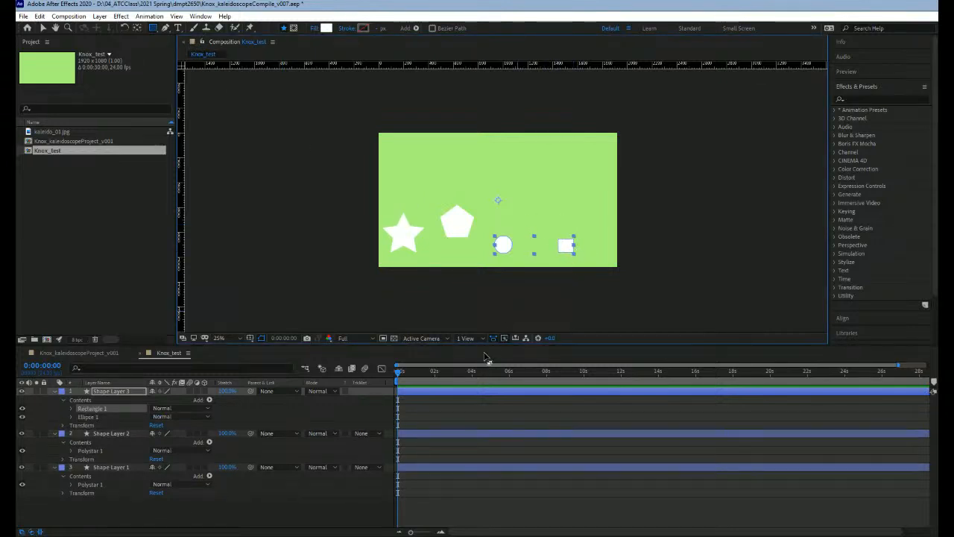
key("Delete")
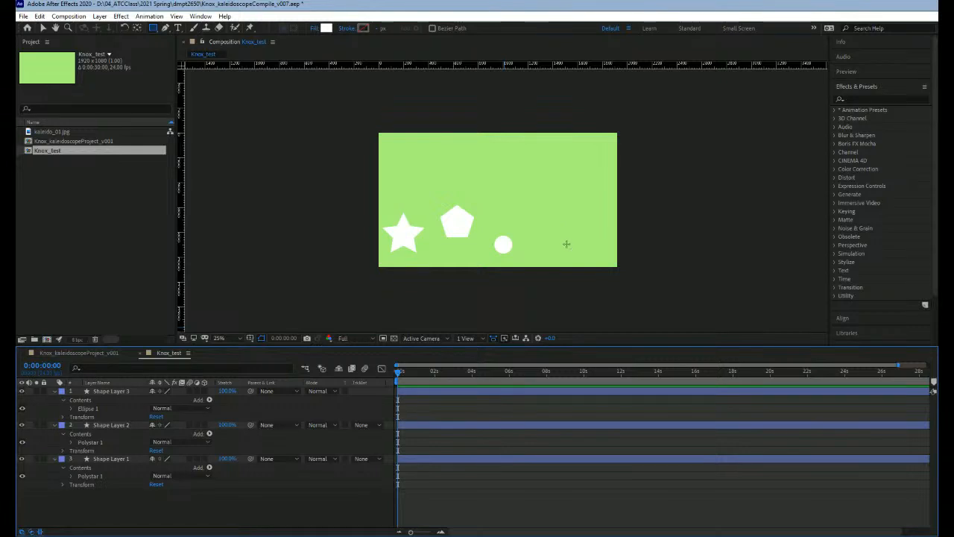
left_click_drag(552, 236, 575, 257)
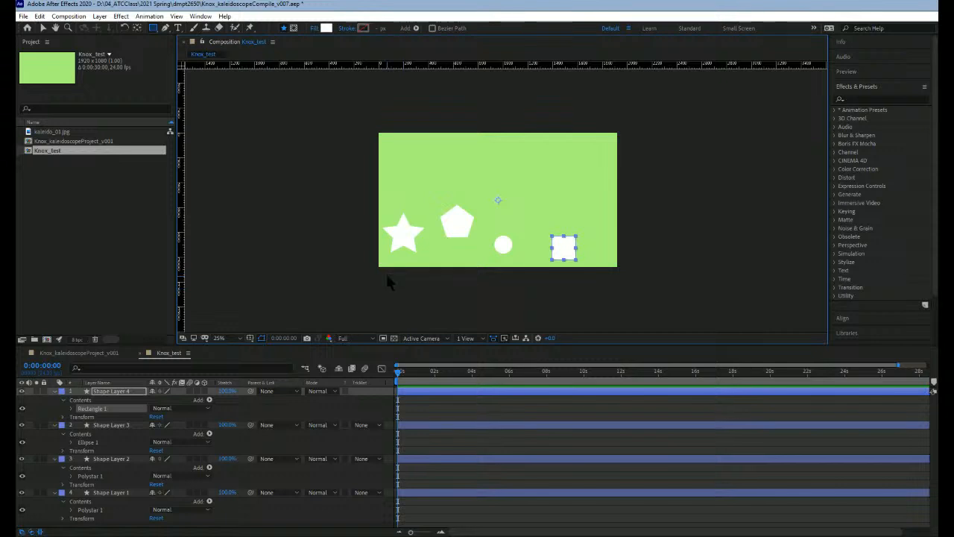
Step: Change the star's fill color to yellow
key("v")
left_click(404, 275)
left_click(446, 226)
left_click(407, 236)
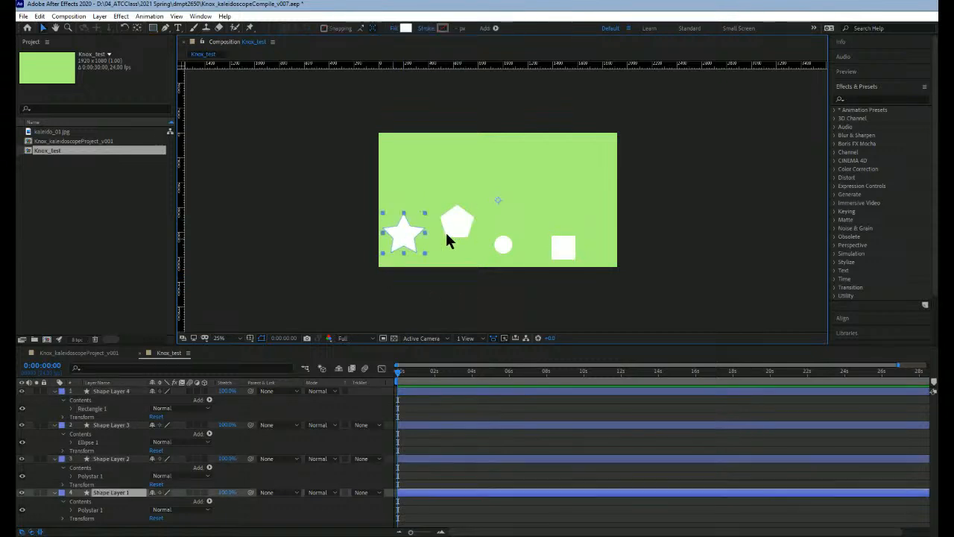
left_click(447, 232)
left_click(409, 245)
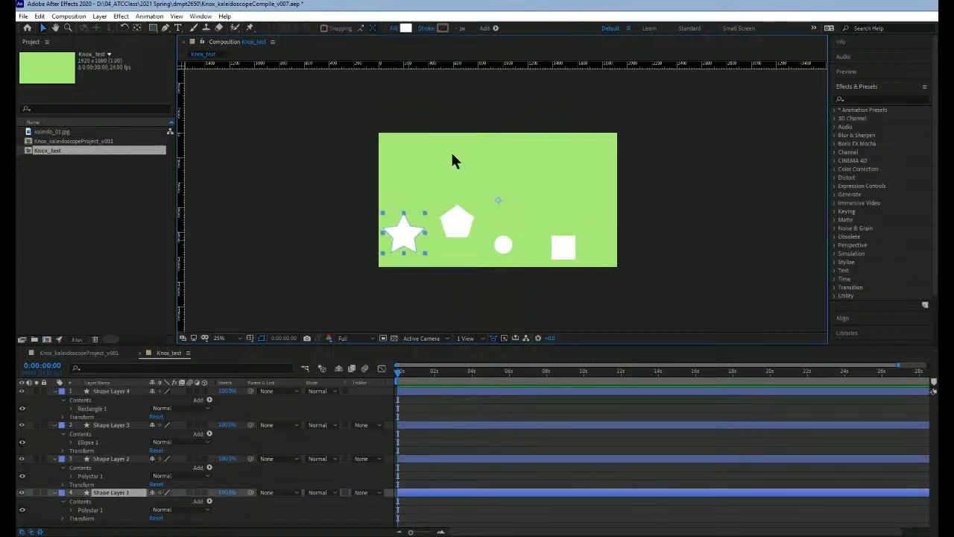
left_click(406, 28)
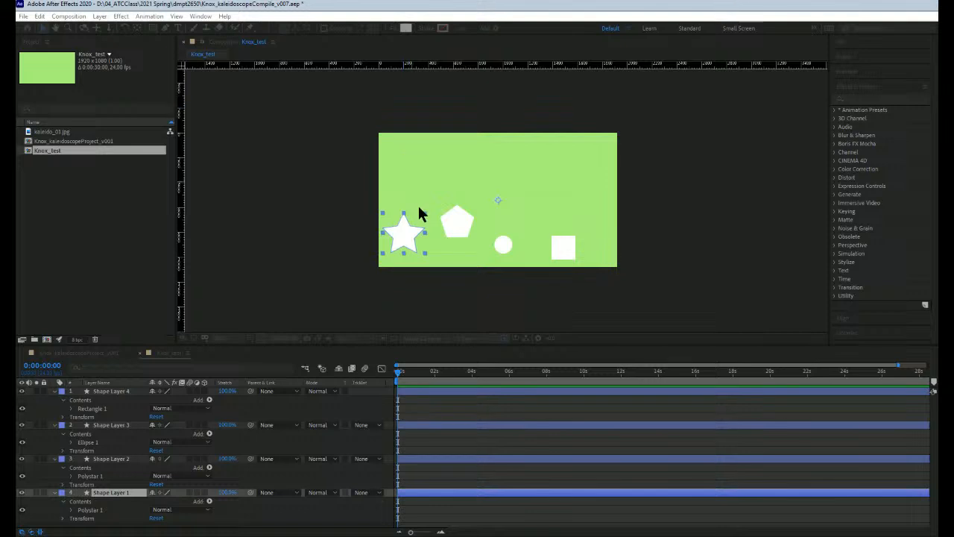
left_click(412, 96)
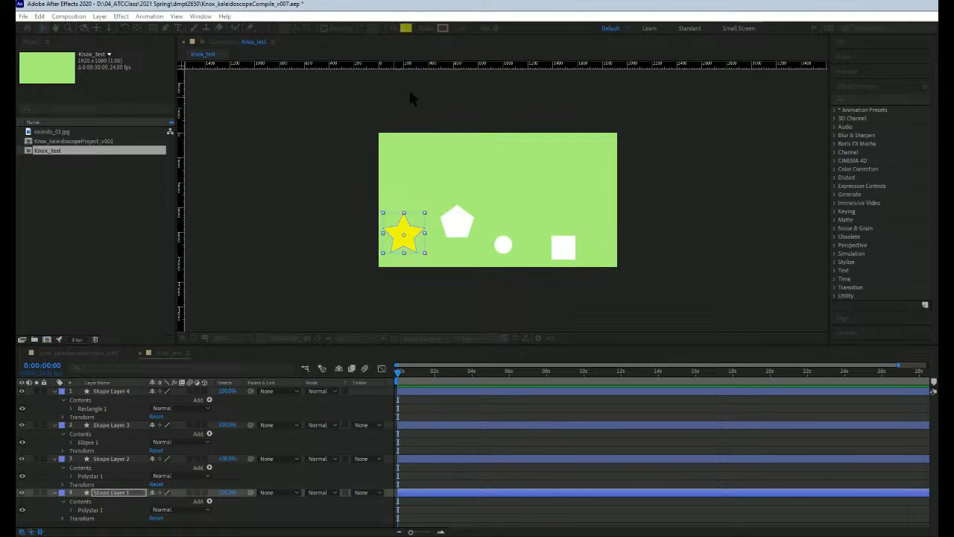
left_click(497, 95)
Step: Change the pentagon's fill color to a light coral red
left_click(457, 226)
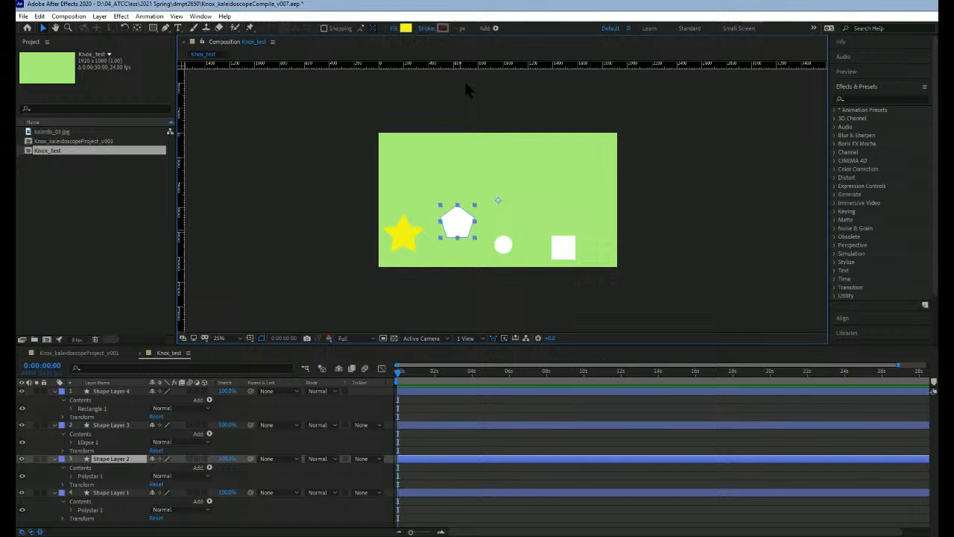
left_click(407, 29)
left_click(384, 95)
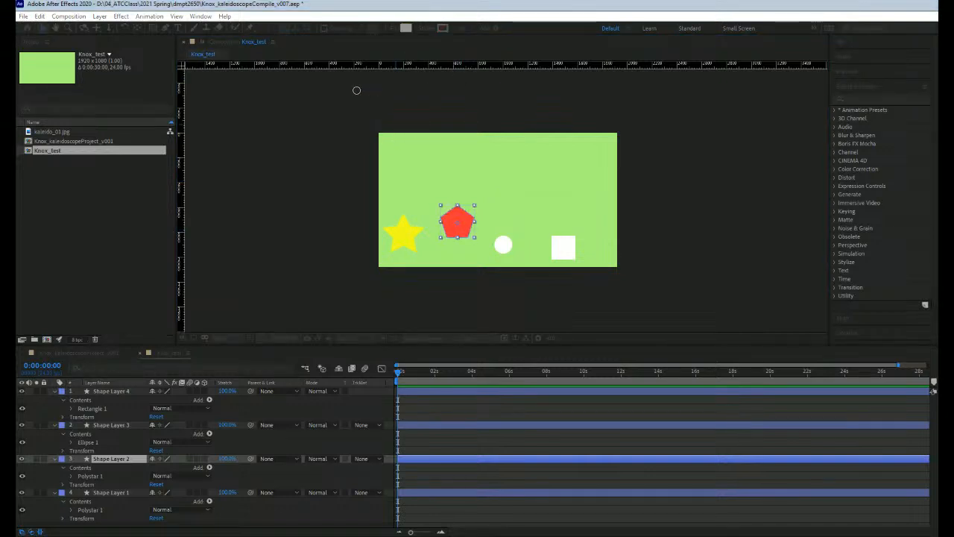
left_click_drag(356, 90, 360, 88)
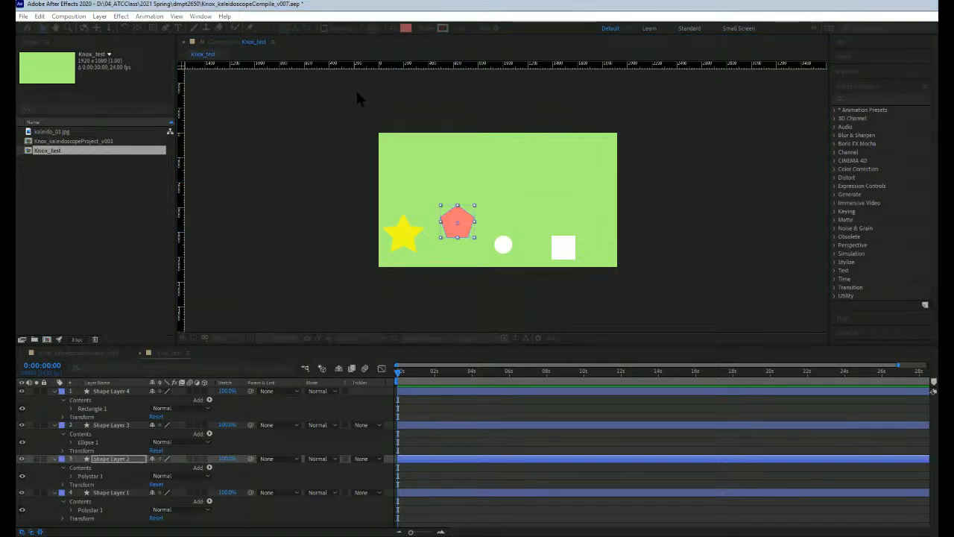
left_click(499, 104)
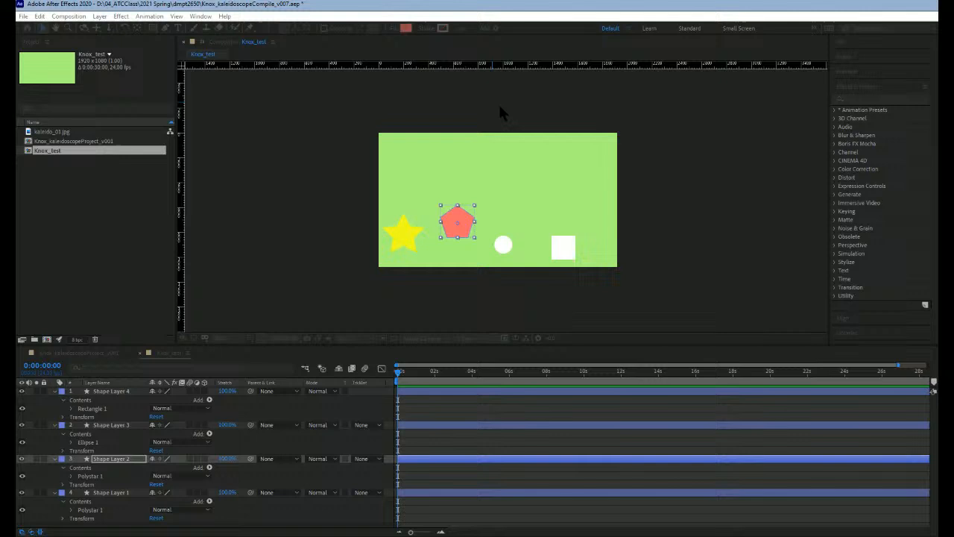
Step: Change the circle's fill color to light sky blue
left_click(504, 245)
left_click(406, 28)
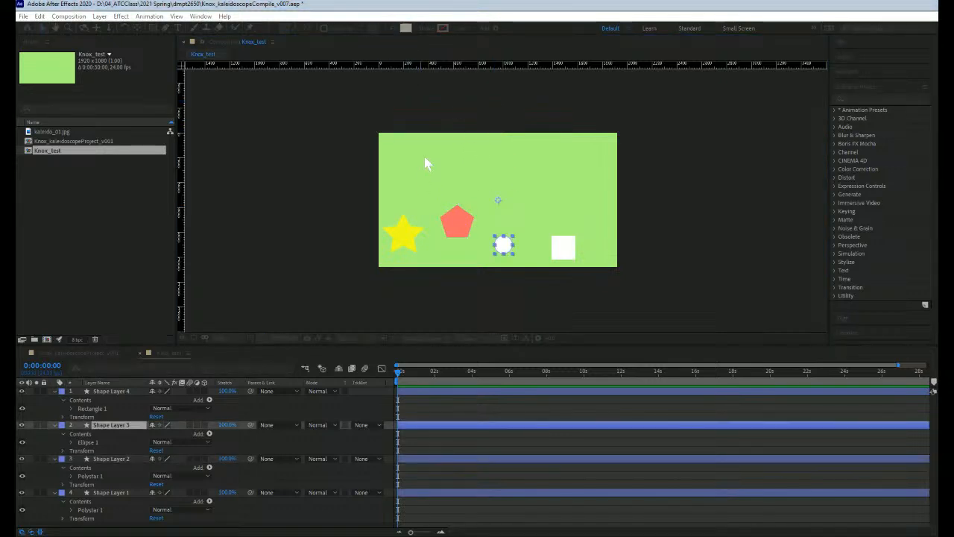
left_click(329, 94)
left_click(500, 99)
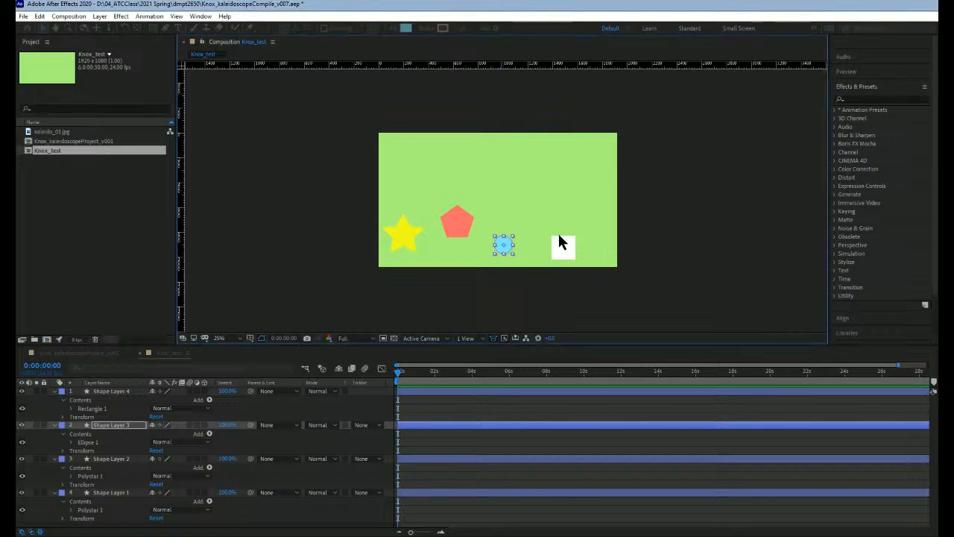
Step: Change the square's fill color to a light pinkish purple and deselect it
left_click(561, 243)
left_click(406, 27)
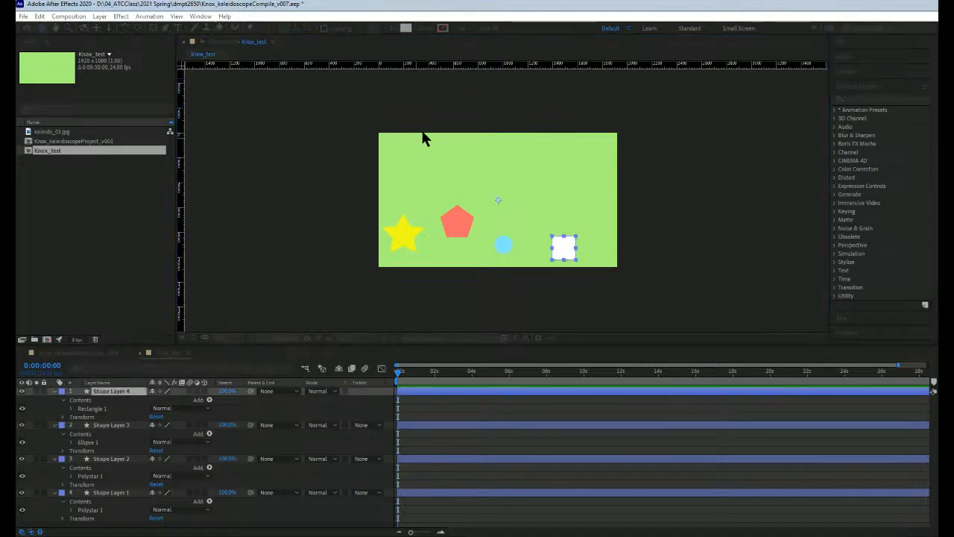
left_click_drag(378, 101, 329, 89)
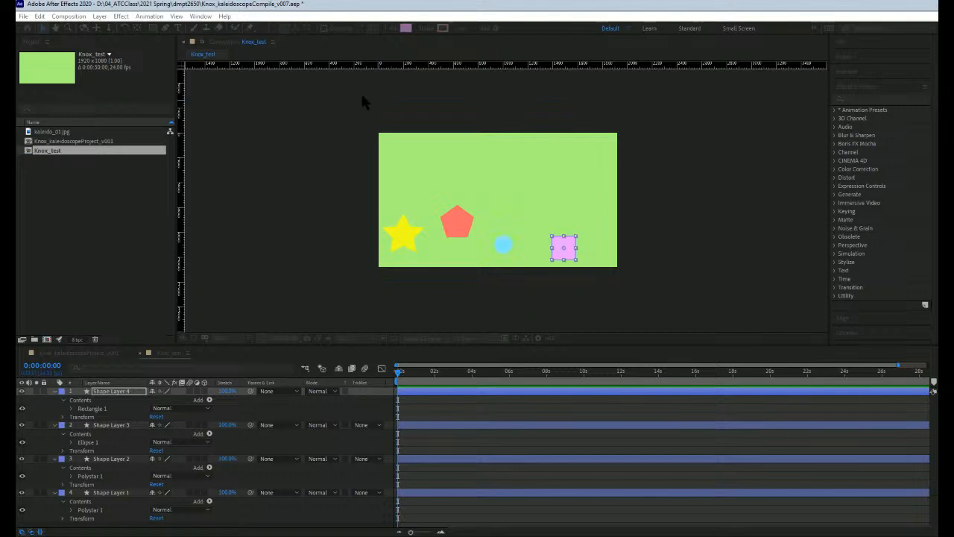
key("Return")
left_click(304, 228)
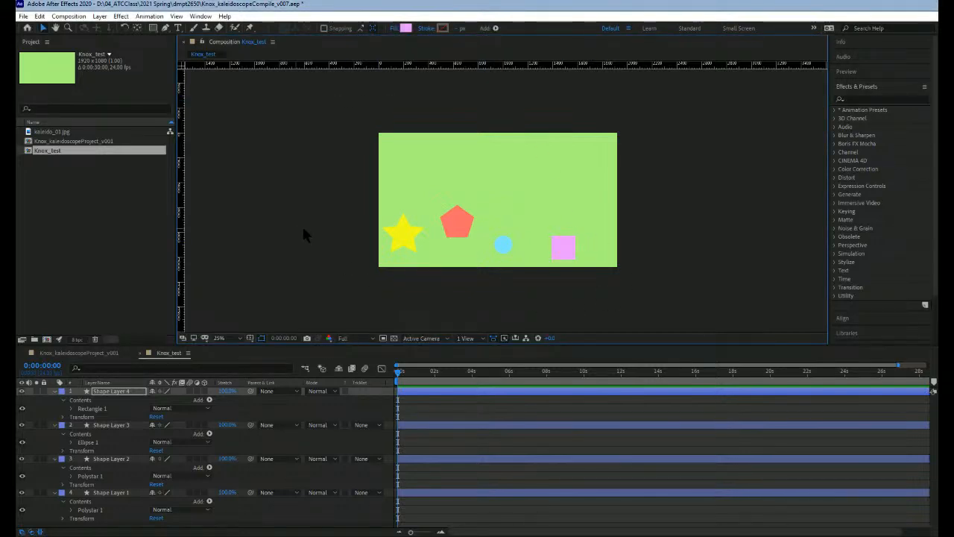
Step: Reposition the star, pentagon, circle and square so they line up in an evenly spaced row across the lower part of the composition
left_click(501, 250)
left_click_drag(506, 253, 471, 255)
left_click(460, 233)
left_click_drag(565, 251, 567, 234)
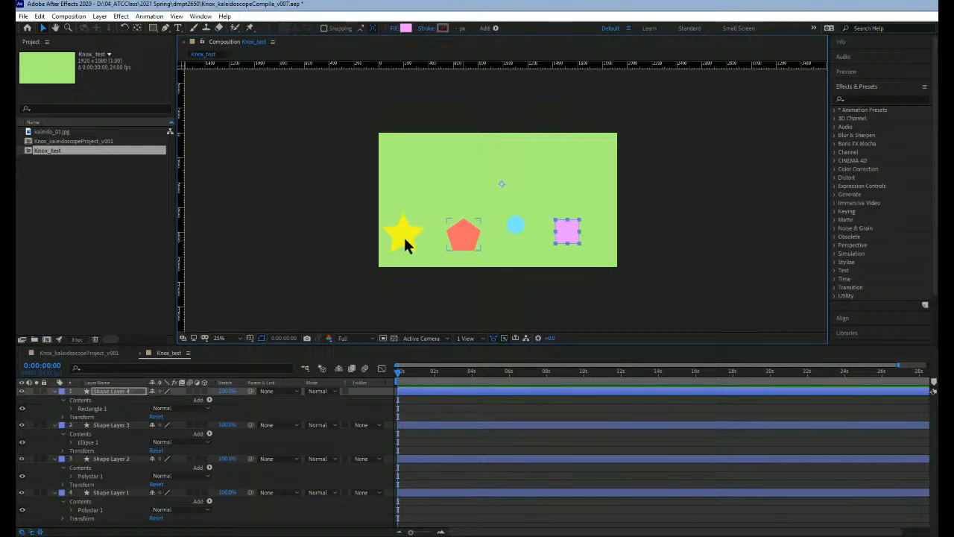
left_click_drag(405, 240, 412, 244)
left_click_drag(516, 229, 516, 239)
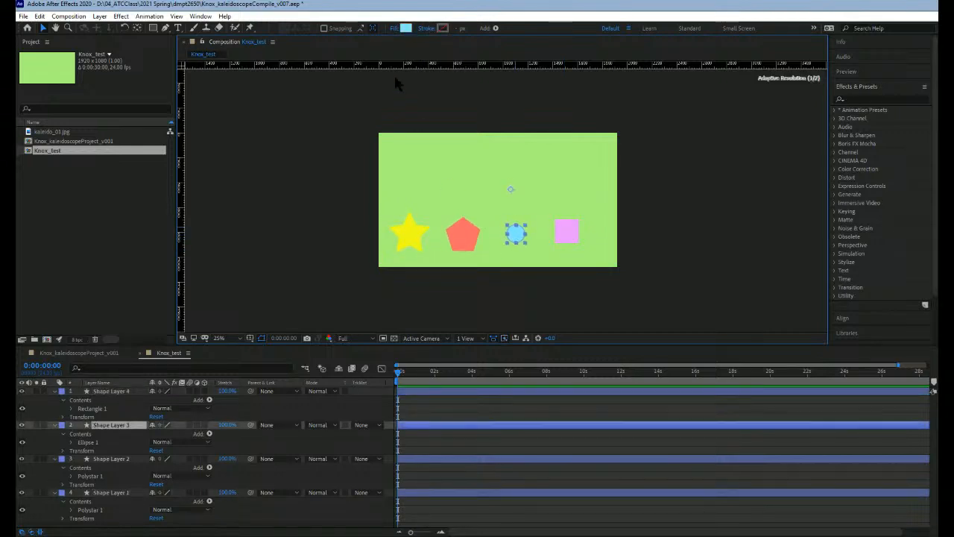
Step: Change the circle's fill to a deeper periwinkle blue and deselect it
left_click(403, 30)
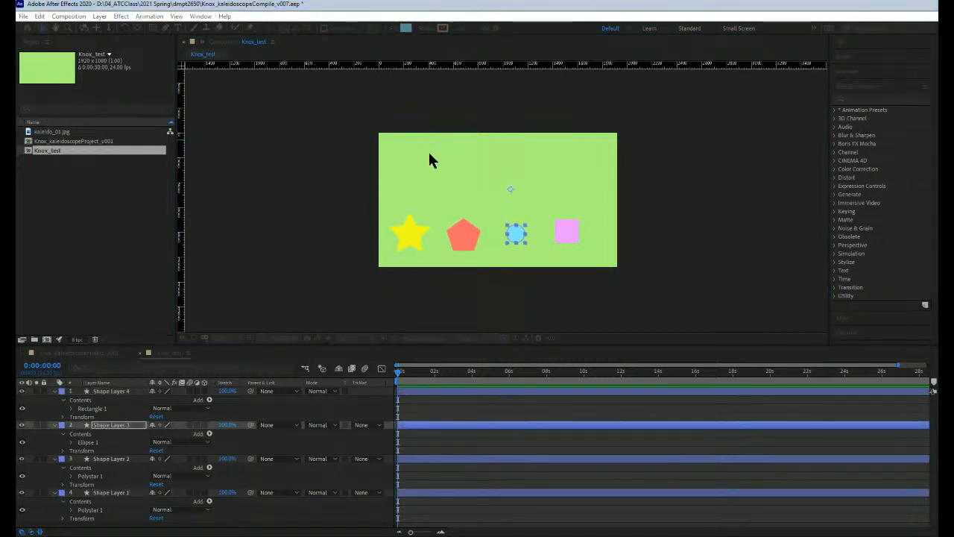
left_click_drag(430, 152, 429, 143)
left_click(531, 124)
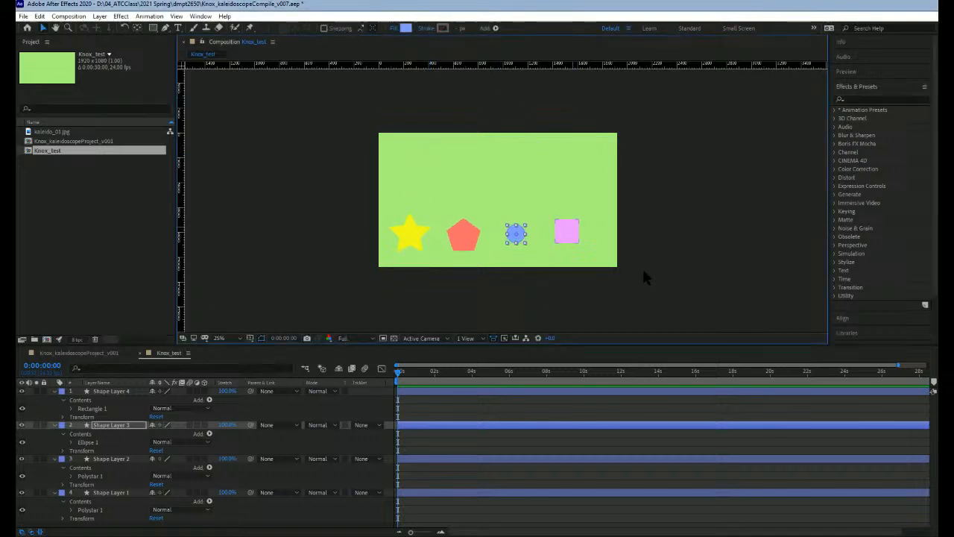
left_click(510, 289)
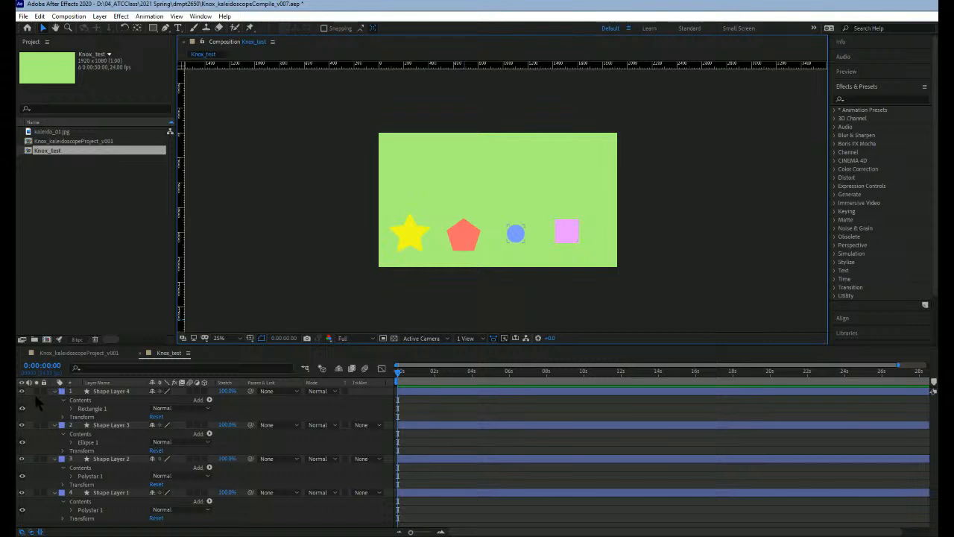
Step: Collapse the properties of all four shape layers in the timeline
left_click(55, 392)
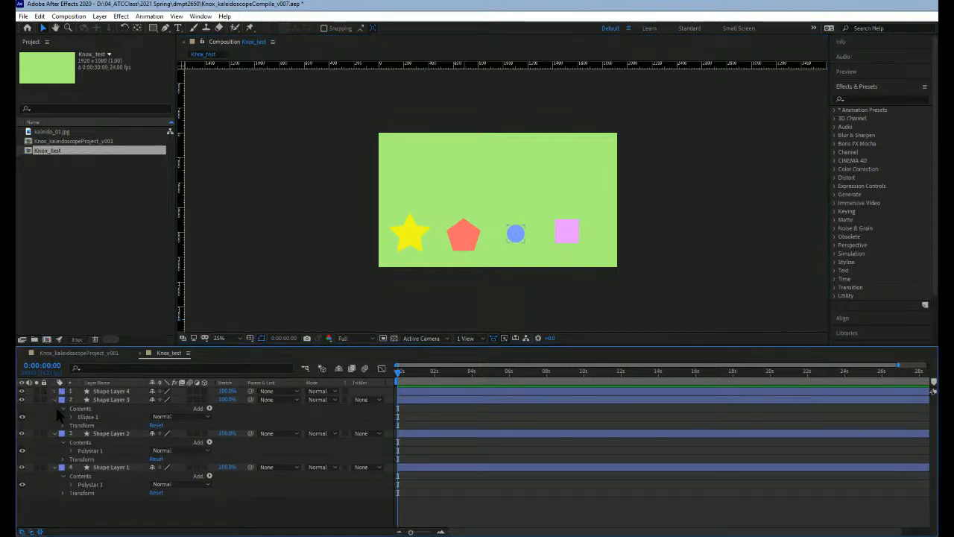
left_click(54, 400)
left_click(55, 408)
left_click(54, 416)
Step: Rename the star's layer, Shape Layer 1, as star
left_click(119, 417)
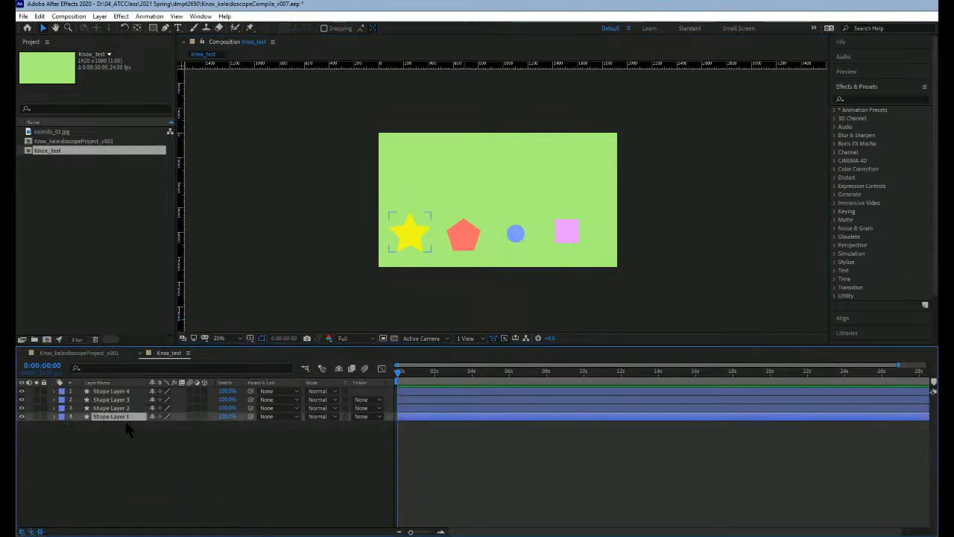
key("Return")
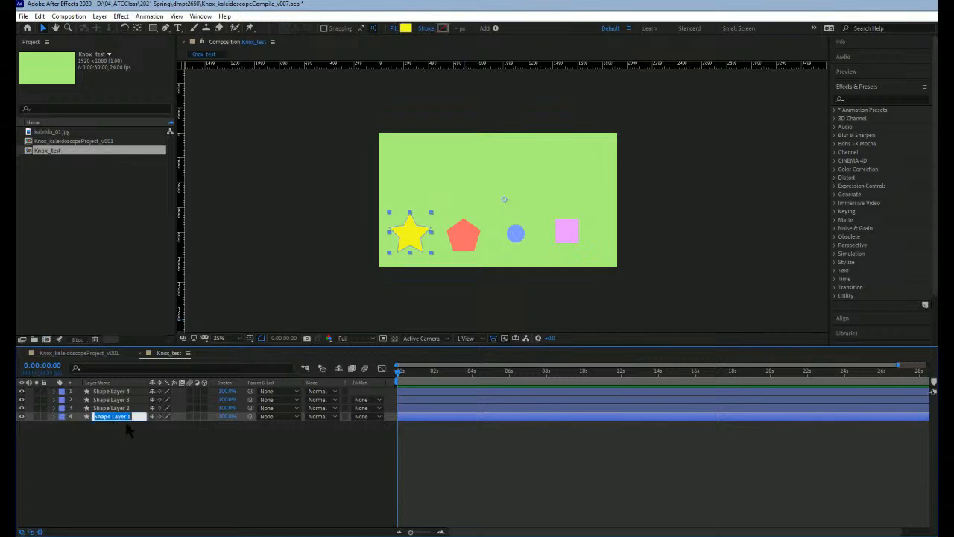
type("star")
key("Return")
Step: Rename the pentagon's layer, Shape Layer 2, as pentagon
left_click(105, 409)
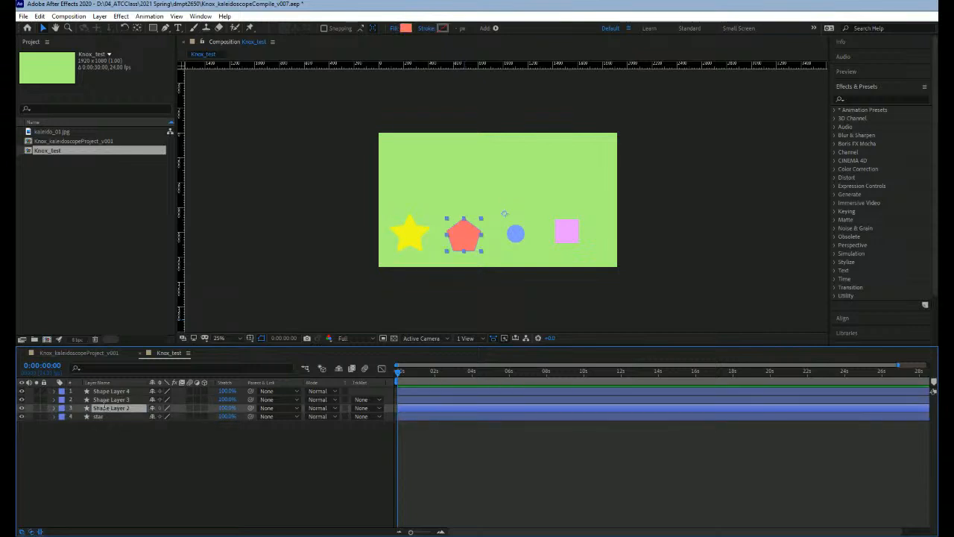
key("Return")
type("pen")
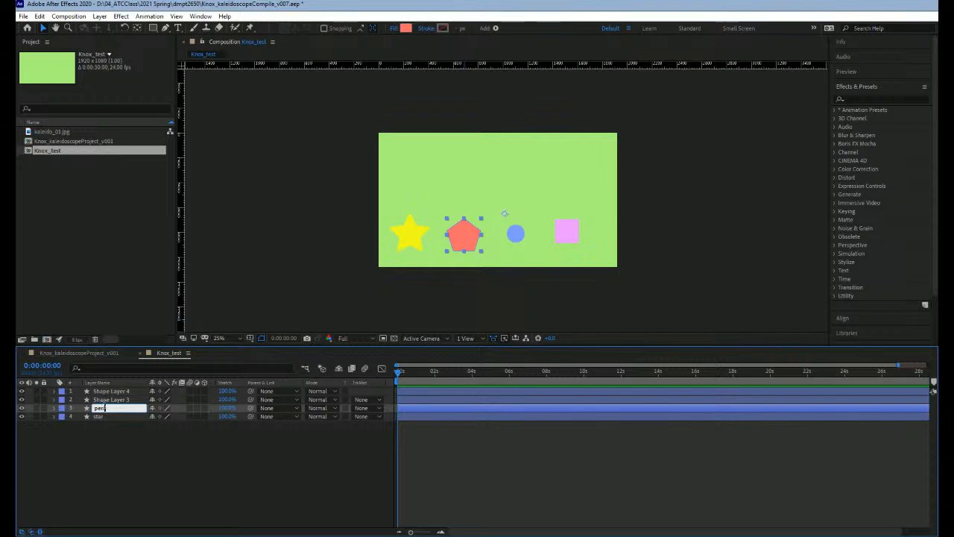
type("tagon")
key("Return")
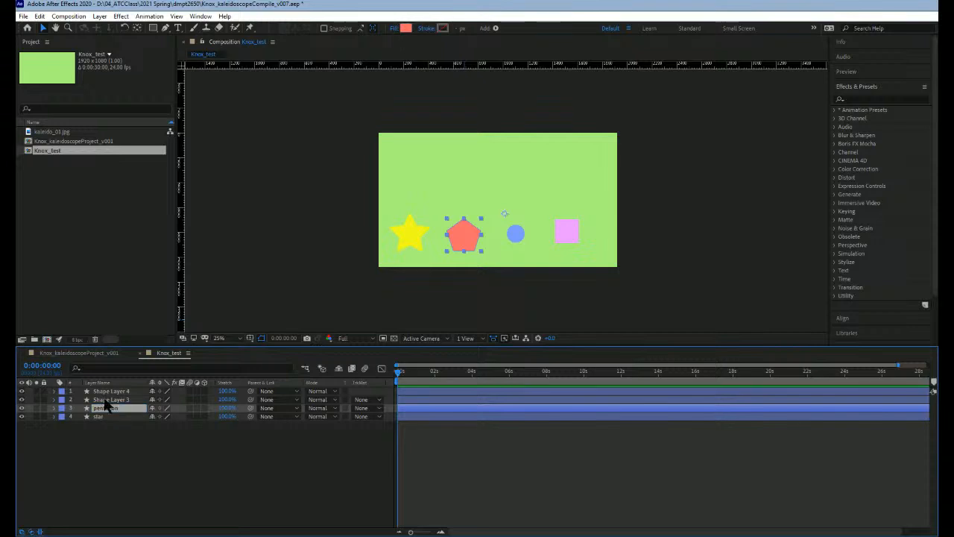
Step: Rename the circle's layer, Shape Layer 3, as circle
left_click(108, 400)
key("Return")
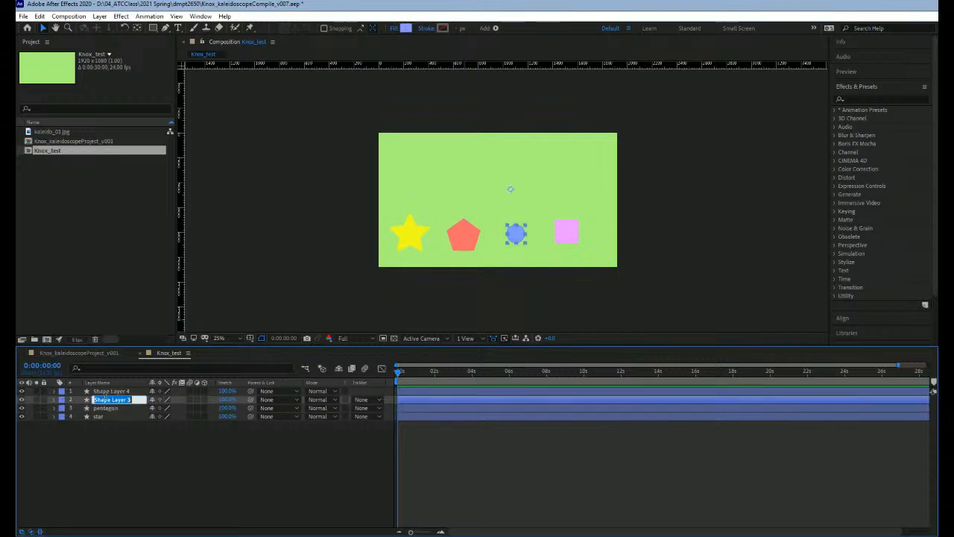
type("circle")
key("Return")
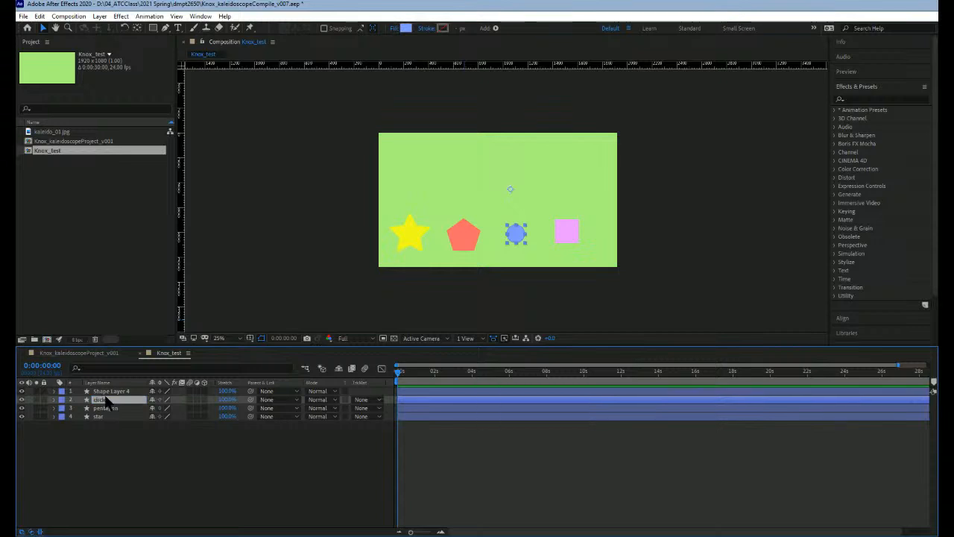
Step: Rename the square's layer, Shape Layer 4, as square and deselect it
left_click(114, 392)
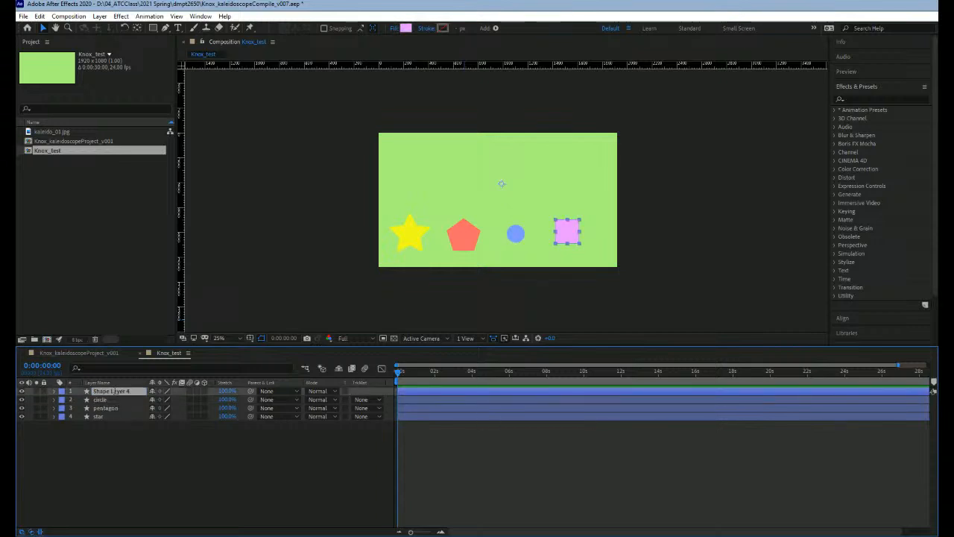
key("Return")
type("squ")
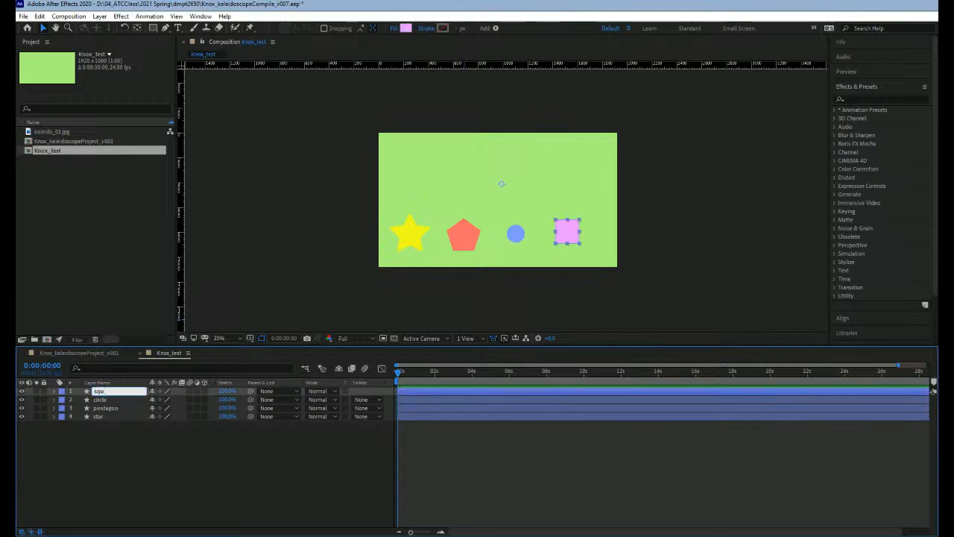
type("are")
key("Return")
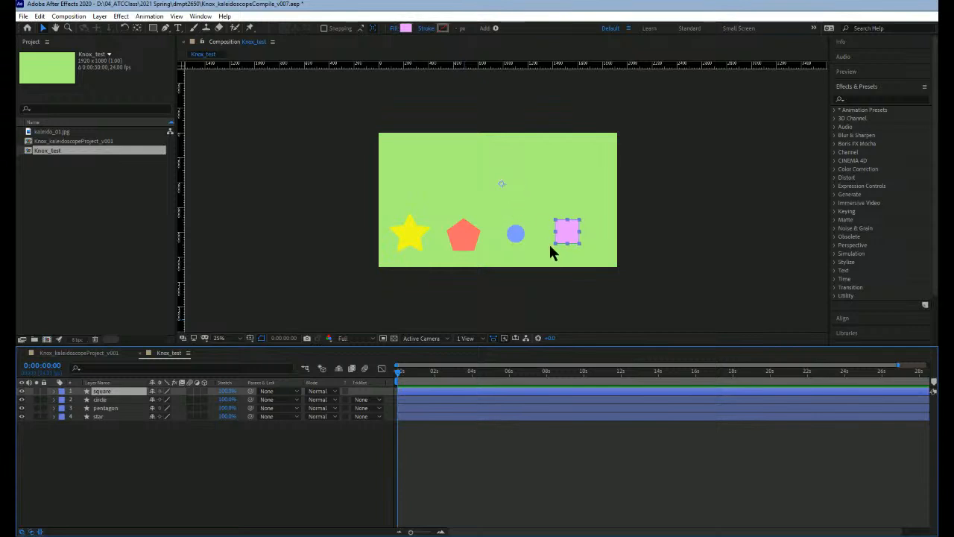
left_click(510, 300)
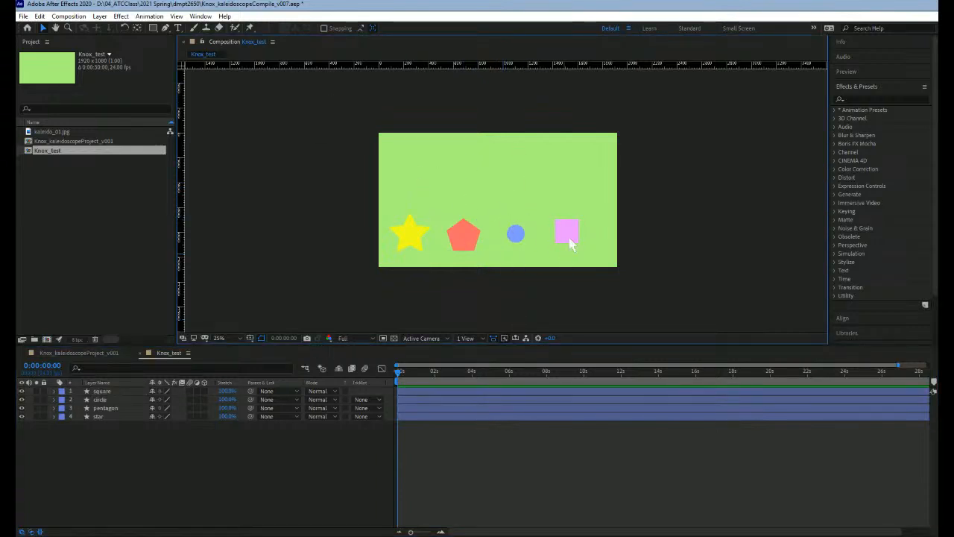
Step: Shift the square, circle, pentagon and star slightly to new positions in the composition
left_click_drag(568, 237, 580, 231)
left_click_drag(516, 238, 484, 233)
left_click_drag(417, 241, 424, 225)
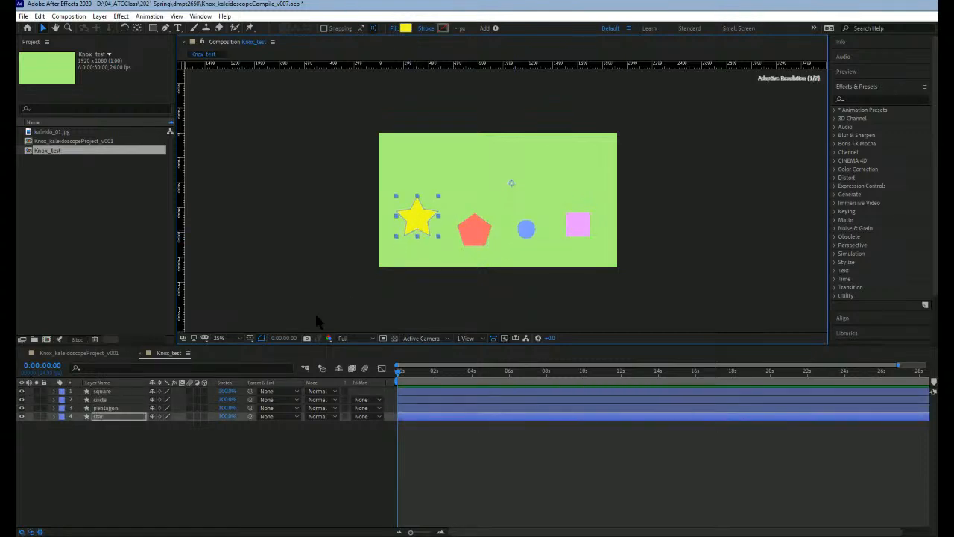
Step: Reset the star layer's transform to its default values
left_click(65, 419)
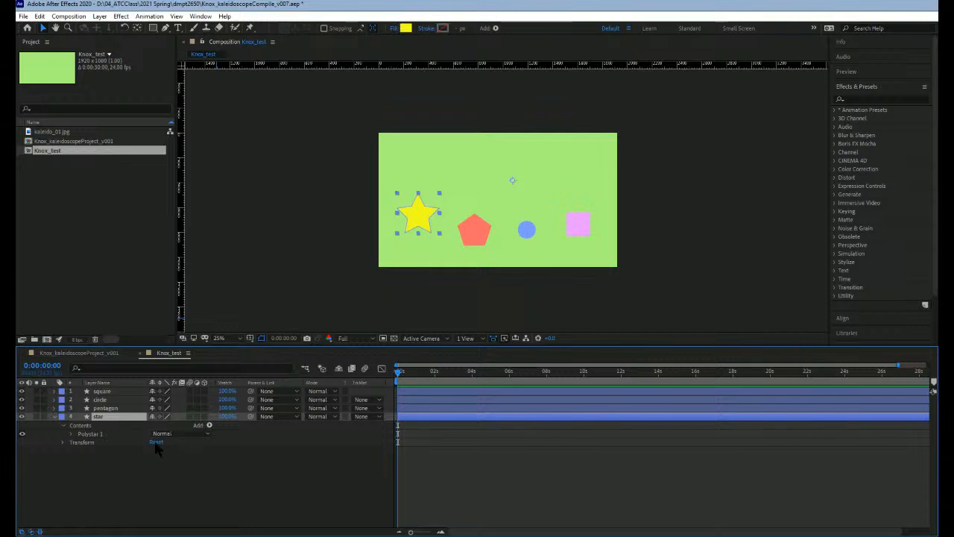
left_click(156, 442)
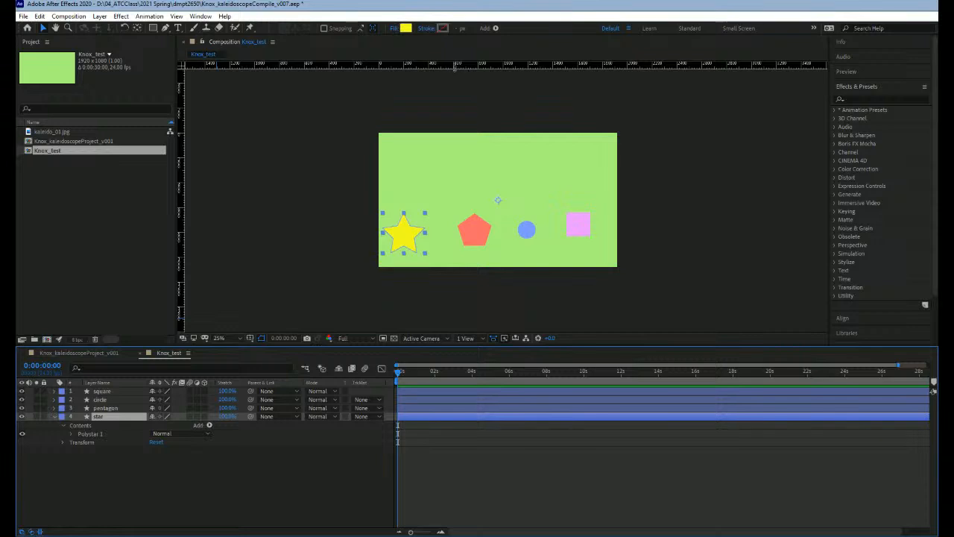
left_click(403, 234)
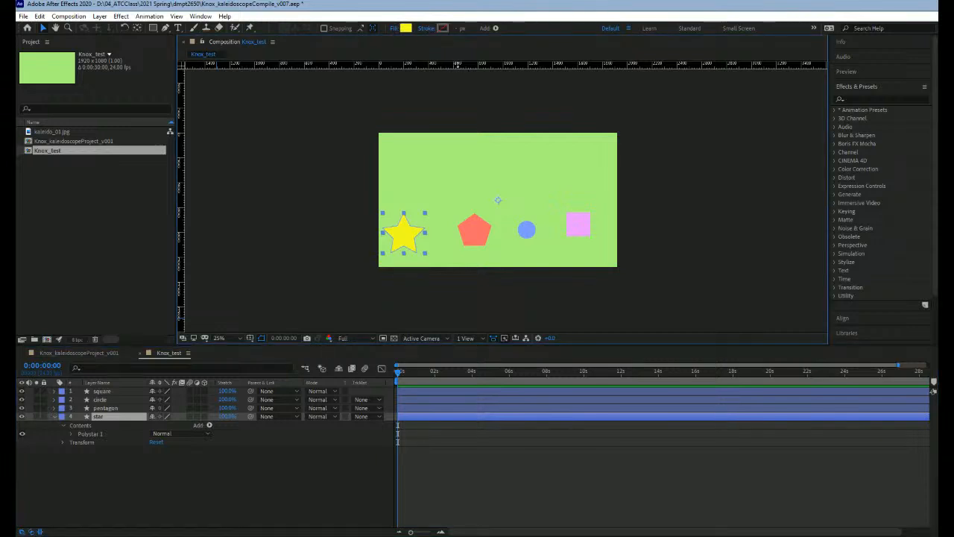
Step: Place a horizontal and a vertical ruler guide crossing at the star layer's anchor point in the composition's center
left_click_drag(462, 107, 472, 199)
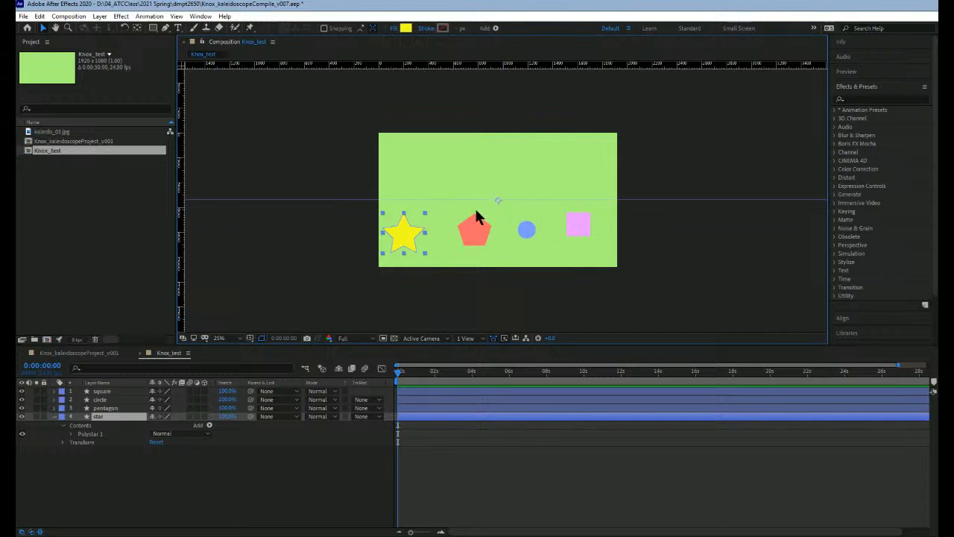
left_click_drag(181, 175, 499, 180)
left_click_drag(498, 179, 497, 180)
left_click_drag(498, 181, 499, 182)
left_click(434, 308)
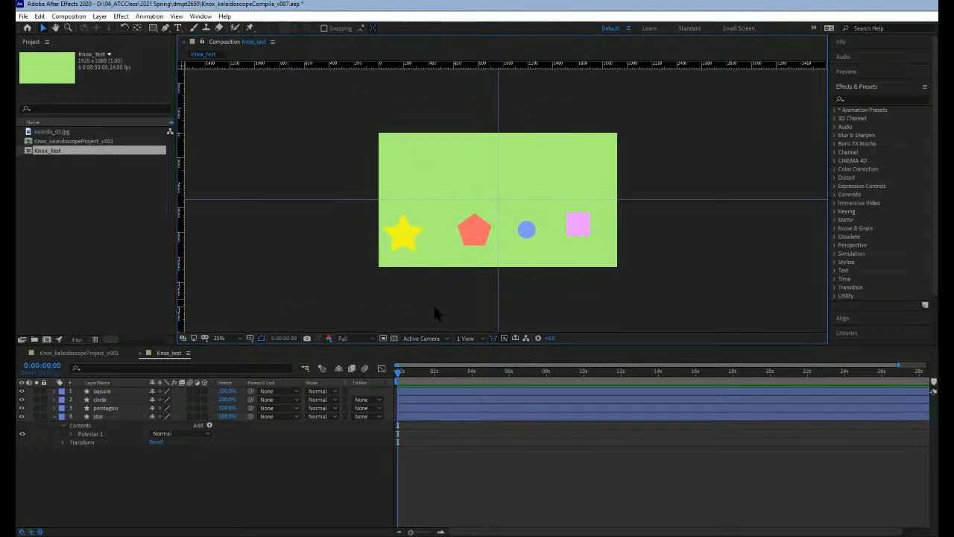
Step: Reset the pentagon layer's transform and collapse the pentagon and star layers' properties
left_click(55, 416)
left_click(103, 415)
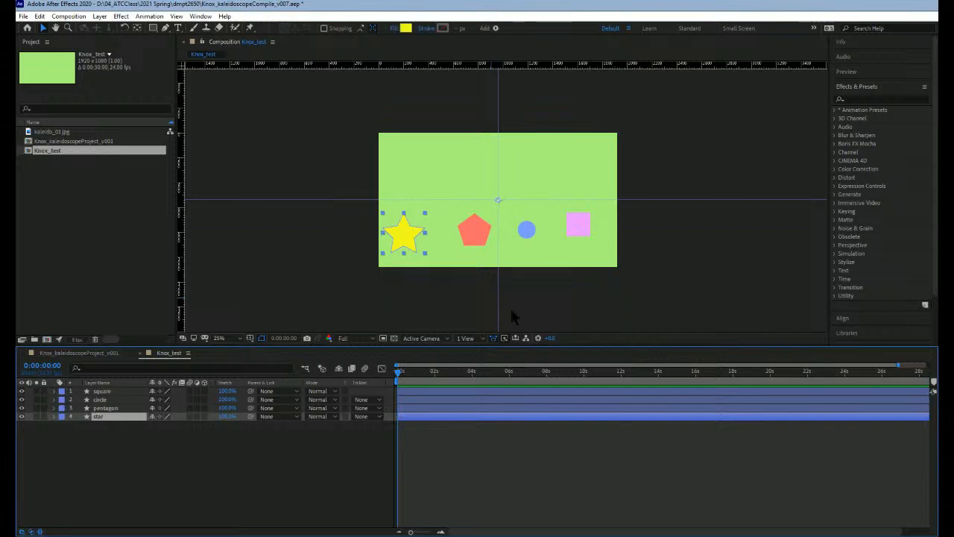
key("period")
left_click_drag(535, 244, 502, 209)
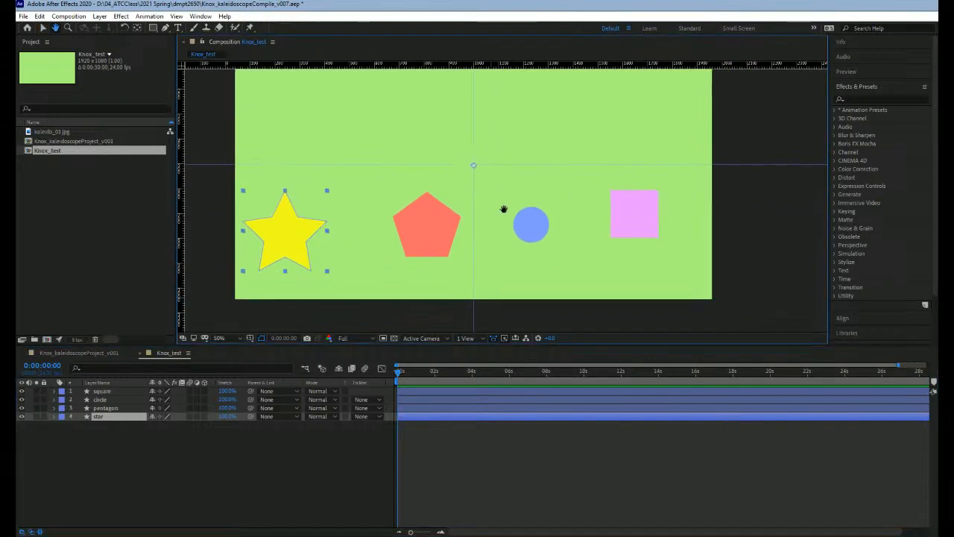
left_click(55, 416)
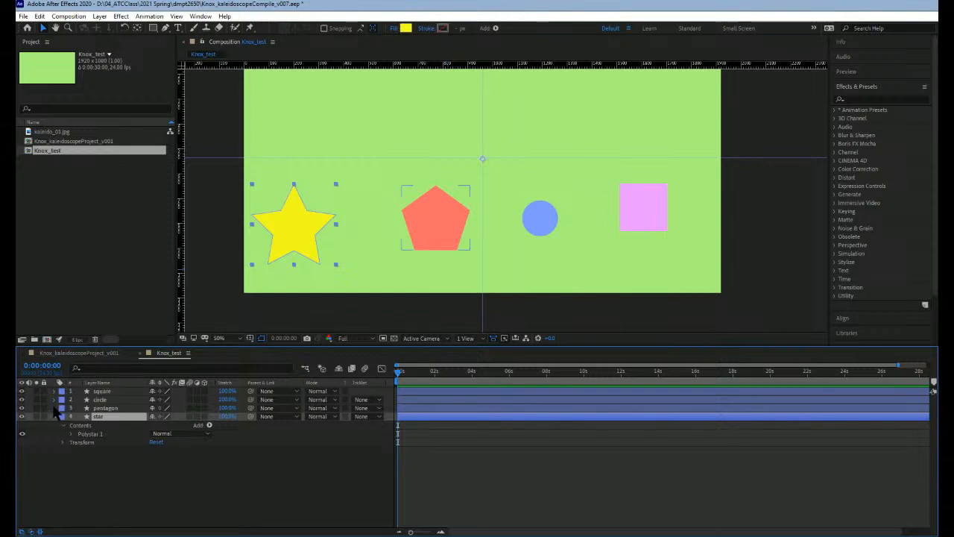
left_click(54, 408)
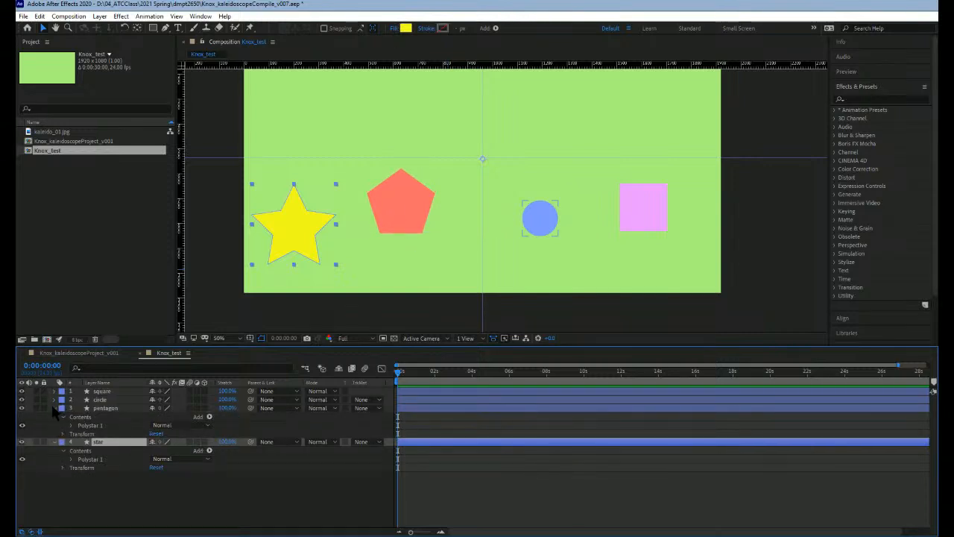
left_click(55, 408)
left_click(55, 416)
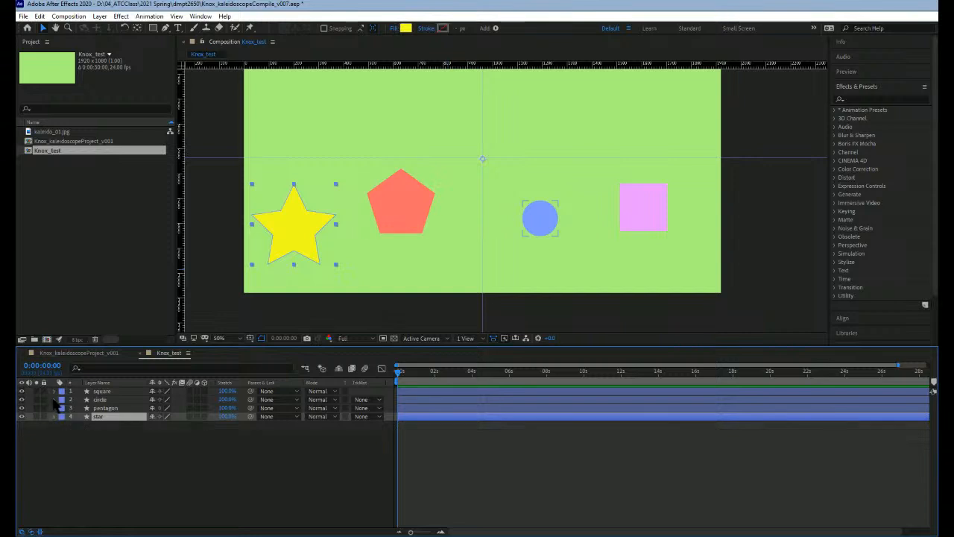
Step: Reset the transforms of the circle and square layers, collapsing each layer's properties again
left_click(55, 399)
left_click(156, 425)
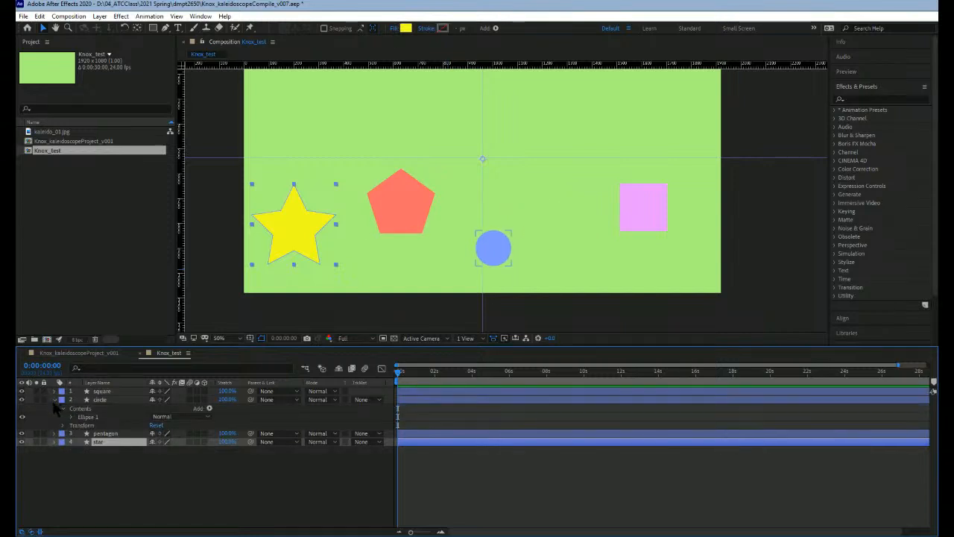
left_click(54, 399)
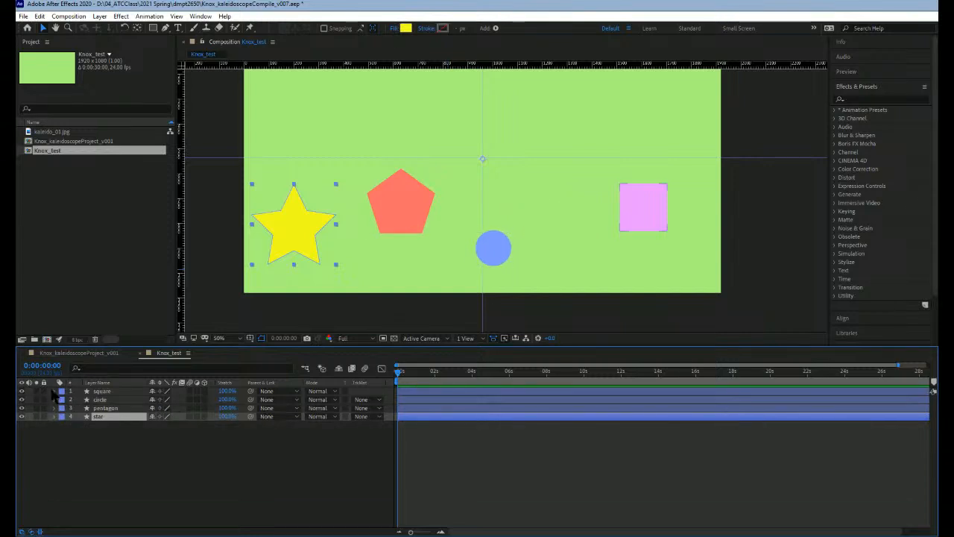
left_click(54, 391)
left_click(156, 416)
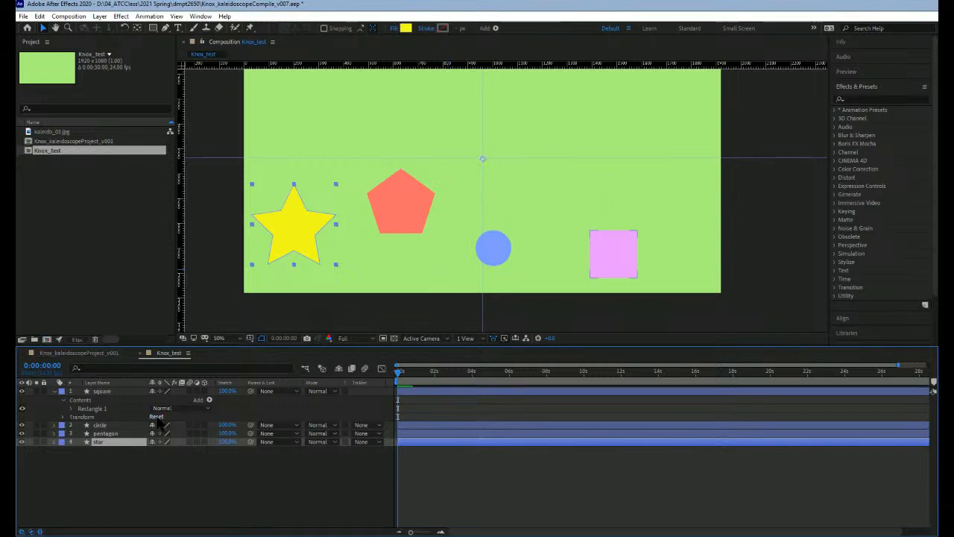
left_click(56, 391)
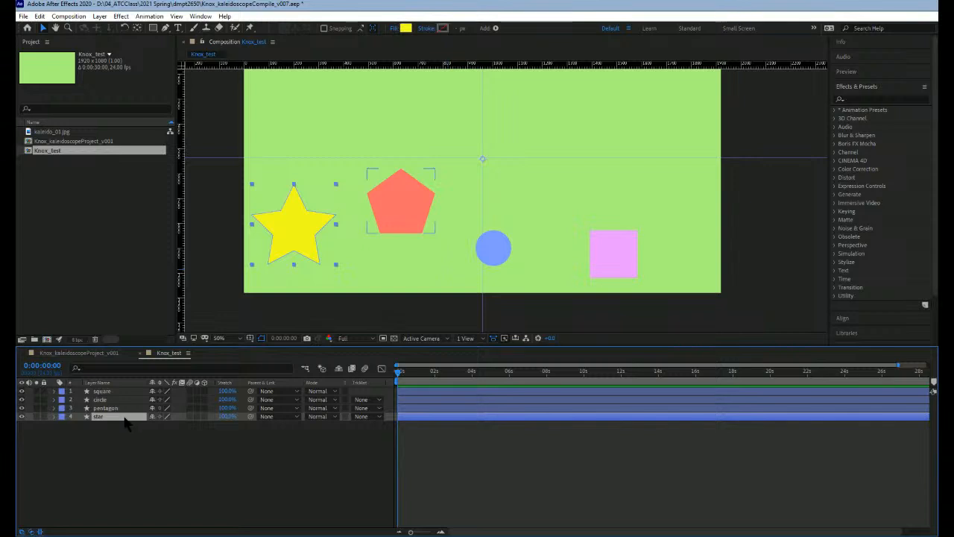
Step: Move the star's Polystar 1 group within its layer so its center sits on the guide intersection
double_click(297, 242)
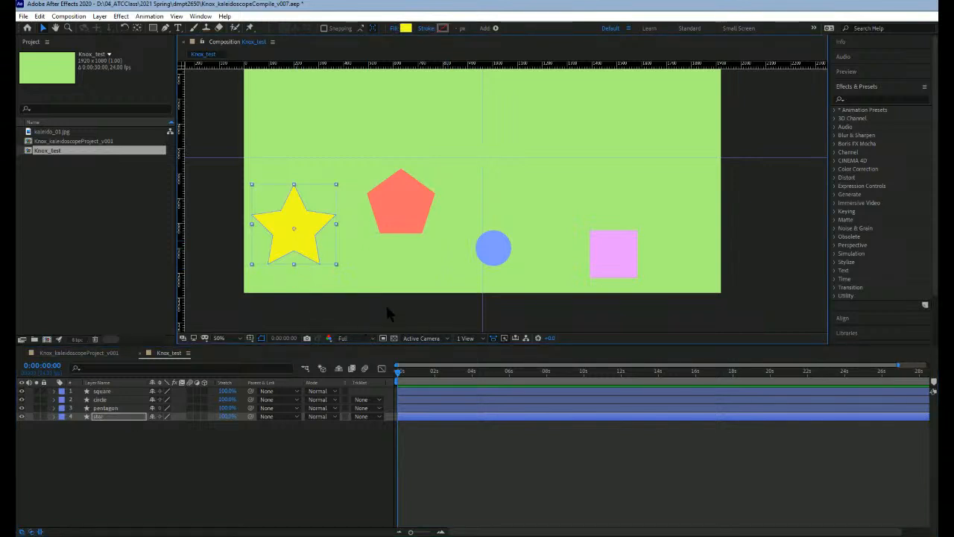
left_click(53, 416)
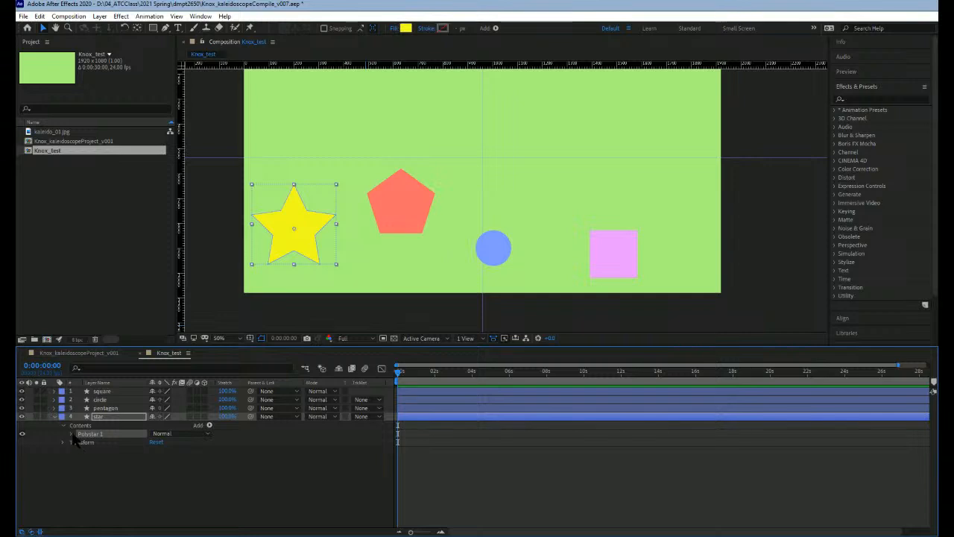
left_click(71, 436)
left_click(109, 468)
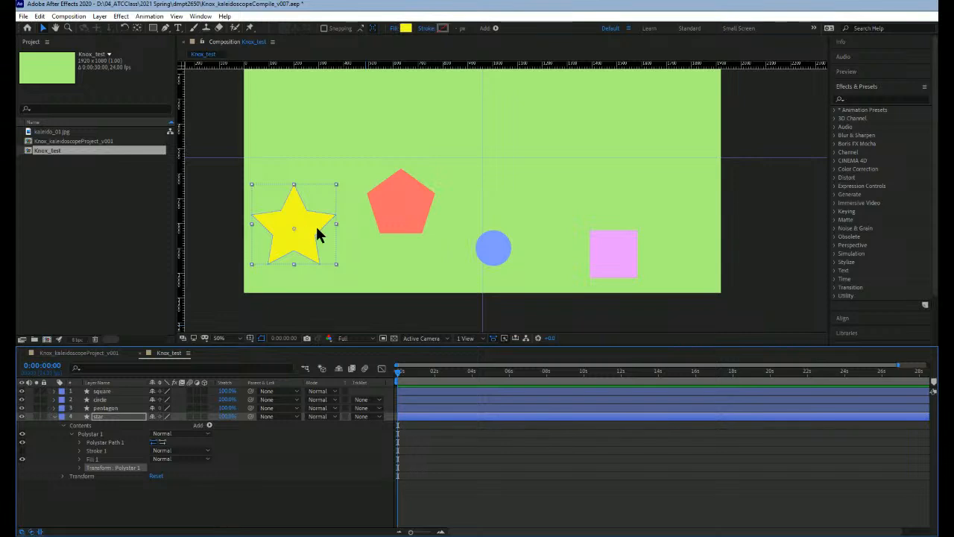
left_click_drag(317, 221, 499, 155)
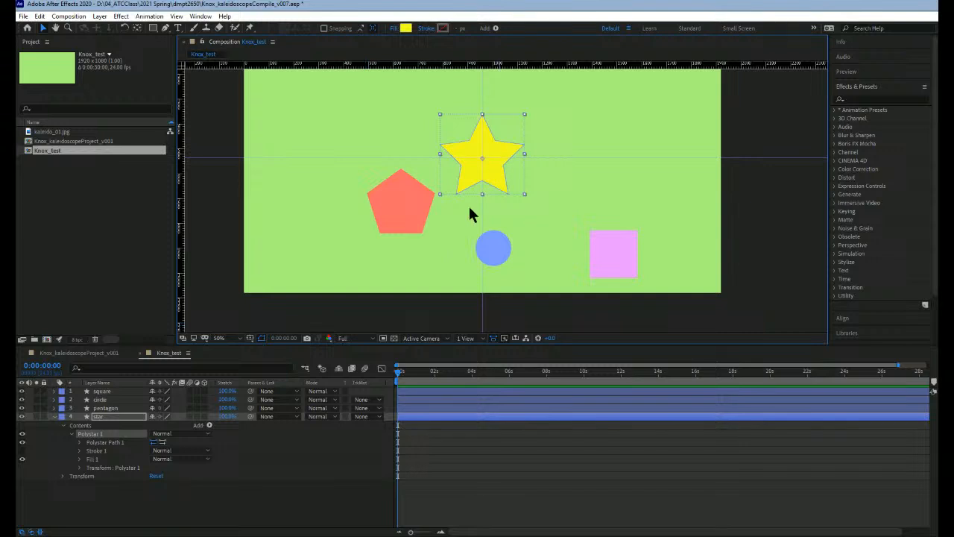
Step: Center the pentagon, circle and square on the guide intersection by moving each shape group within its own layer
left_click(412, 208)
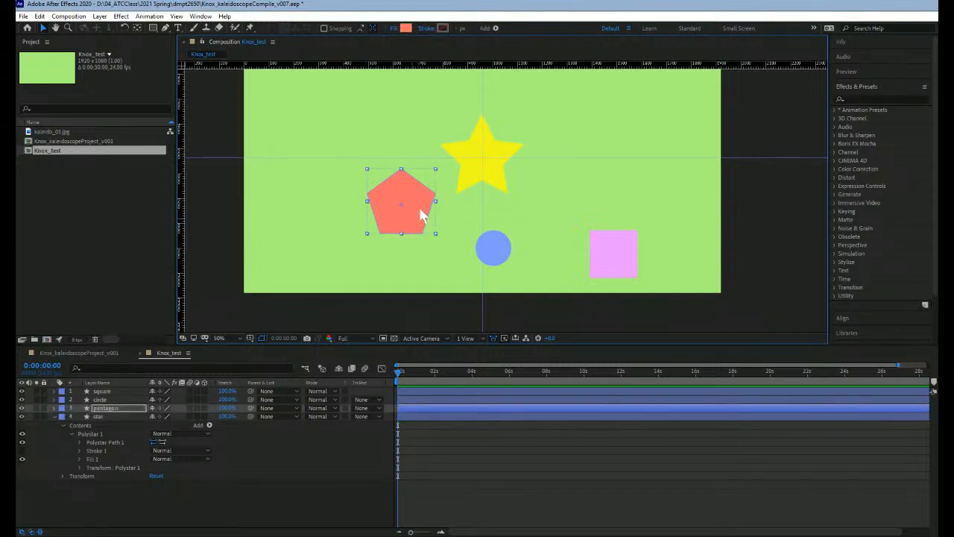
left_click_drag(422, 215, 500, 163)
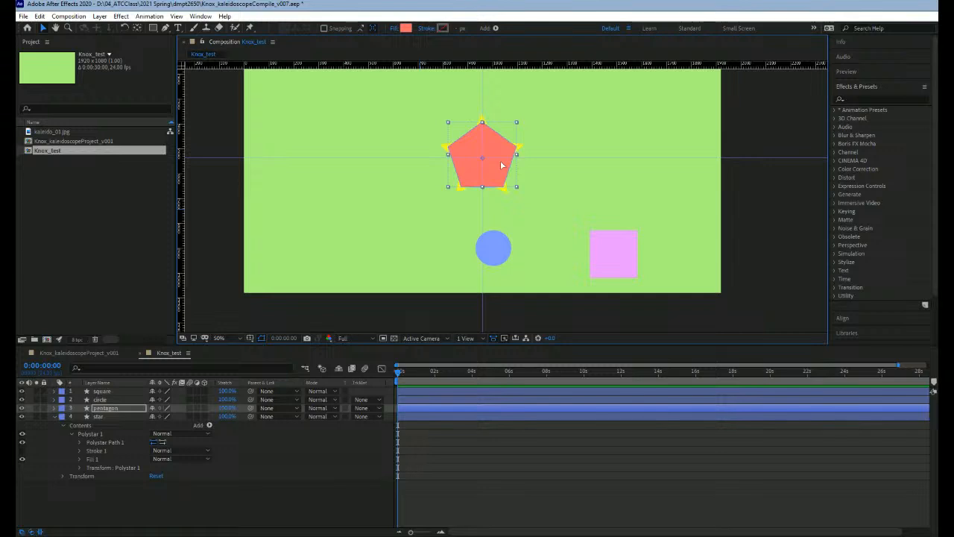
left_click(501, 247)
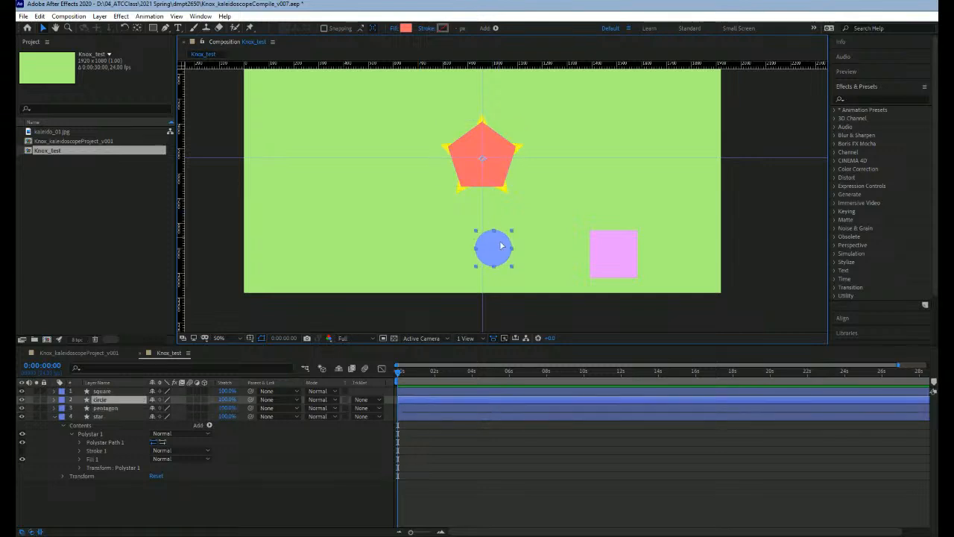
left_click_drag(504, 253, 493, 158)
left_click(617, 260)
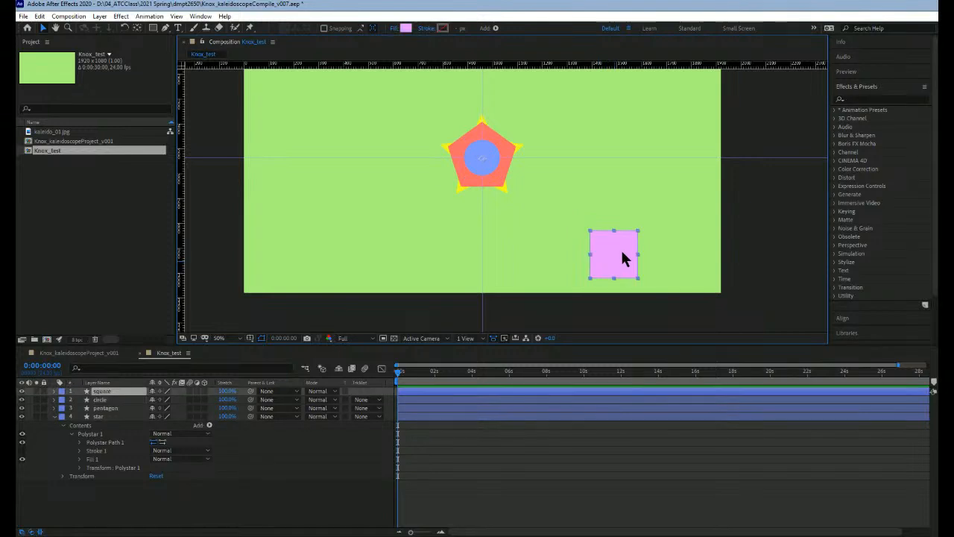
left_click_drag(628, 252, 499, 155)
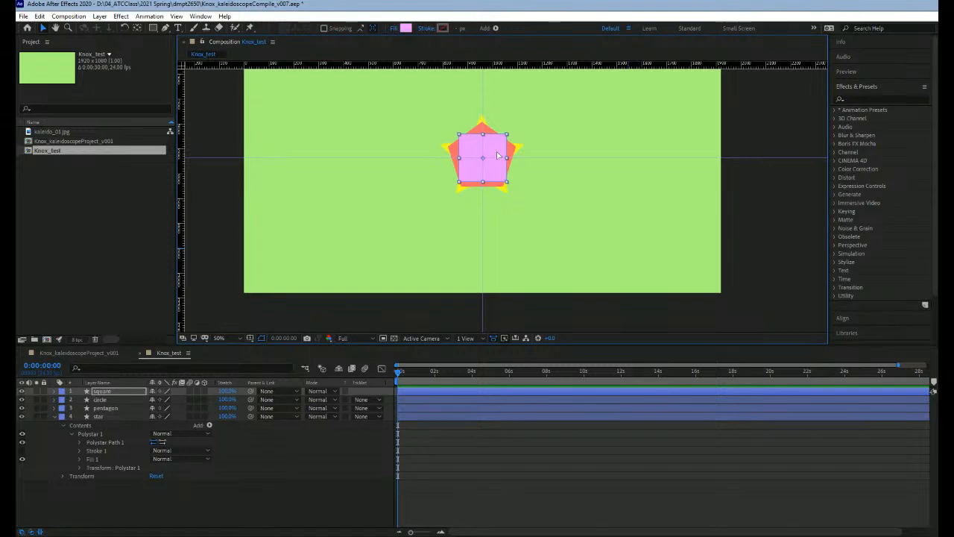
Step: Collapse the star layer, move the circle layer above the square layer in the stack, and deselect it
left_click(53, 416)
left_click(101, 399)
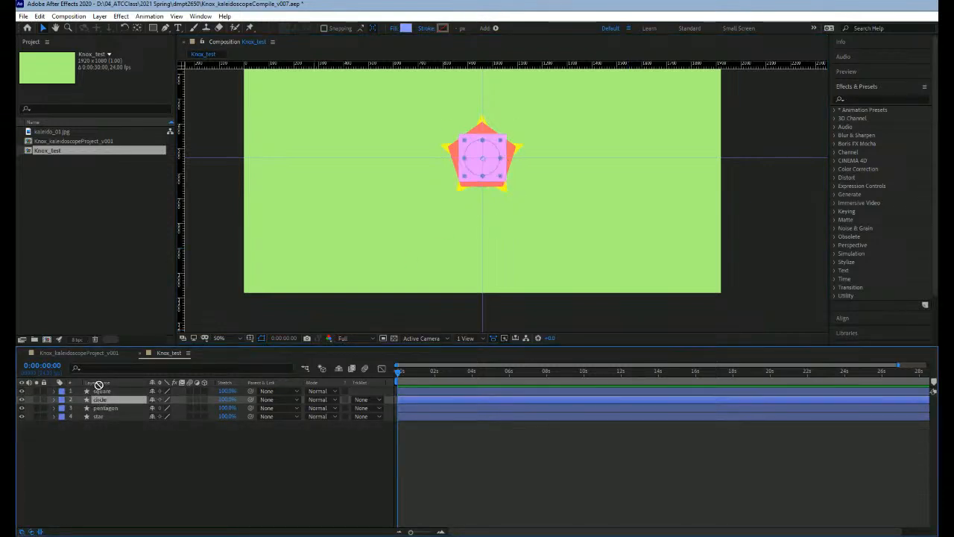
left_click_drag(104, 399, 102, 391)
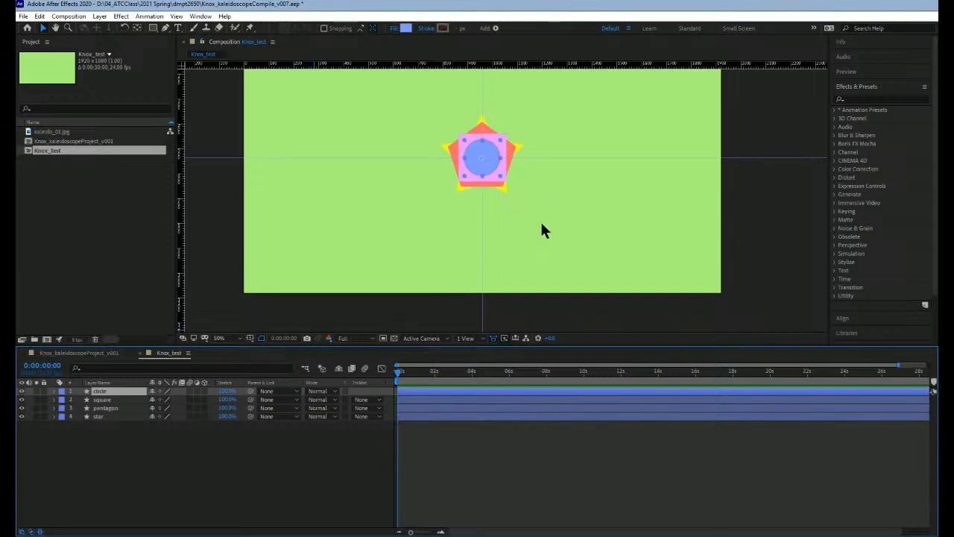
left_click(209, 267)
scroll(514, 190, "down", 2)
key("space")
left_click_drag(527, 211, 509, 227)
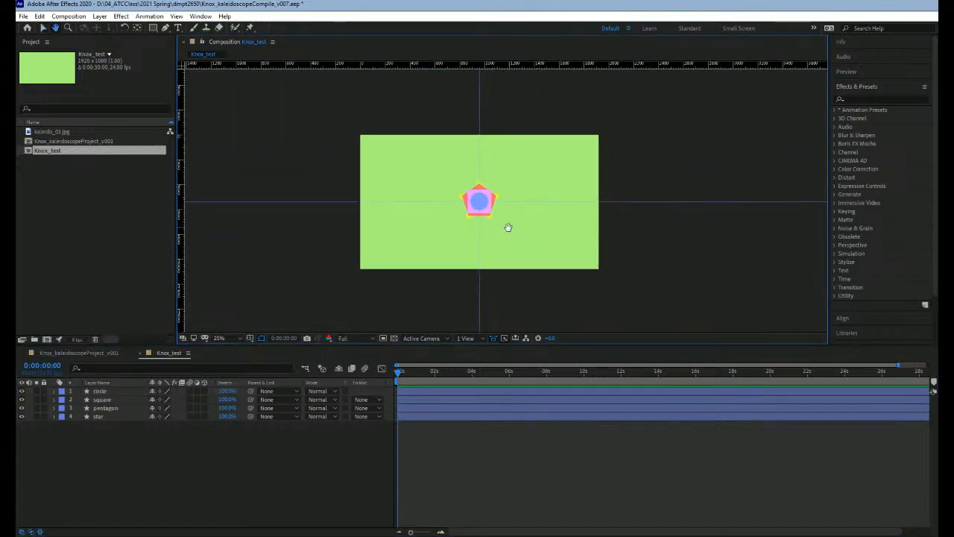
scroll(507, 228, "up", 2)
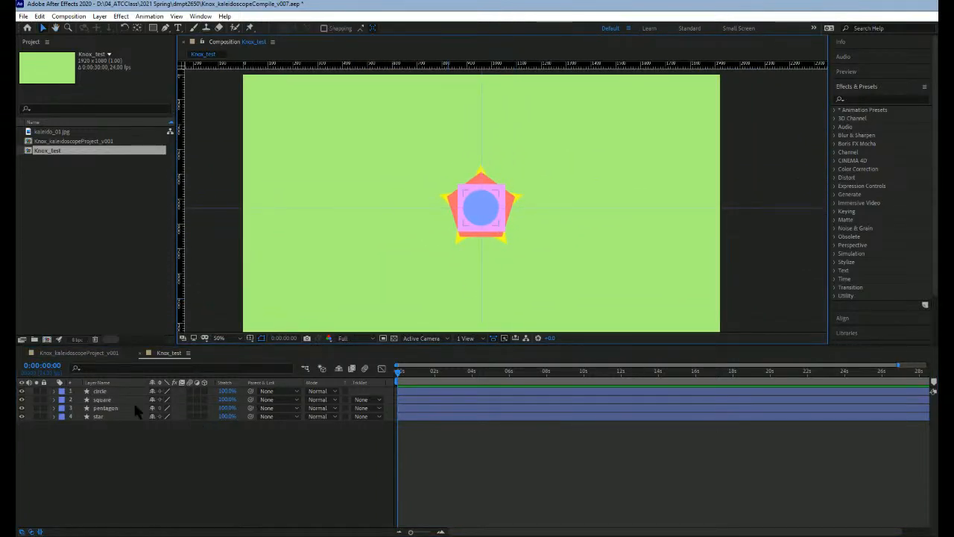
left_click(77, 398)
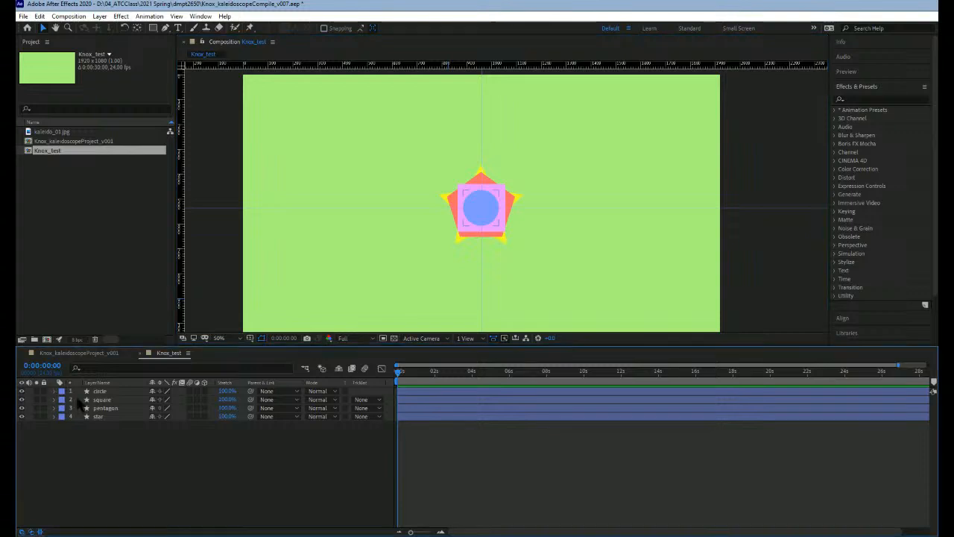
Step: Add a Repeater to the circle layer's contents and set its copies to 8
left_click(55, 392)
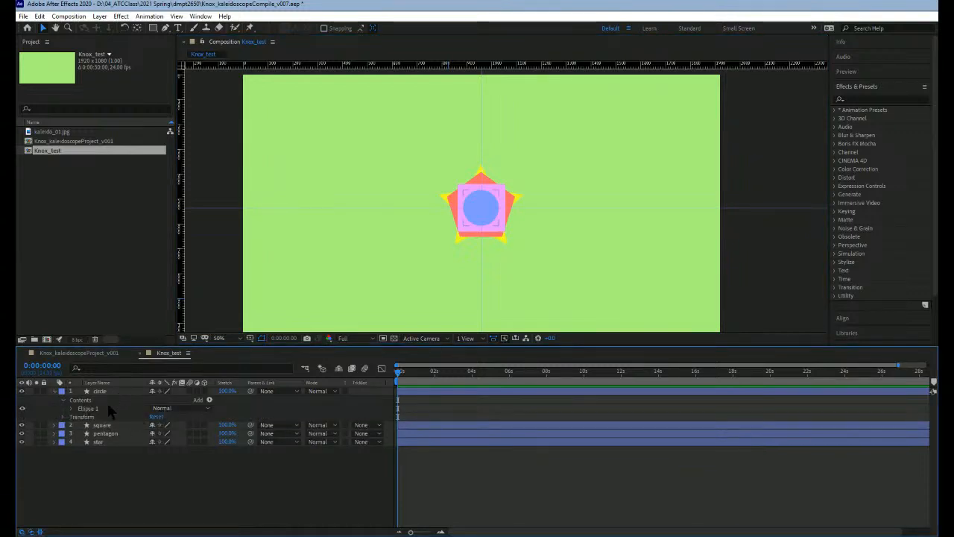
left_click(110, 391)
left_click(71, 410)
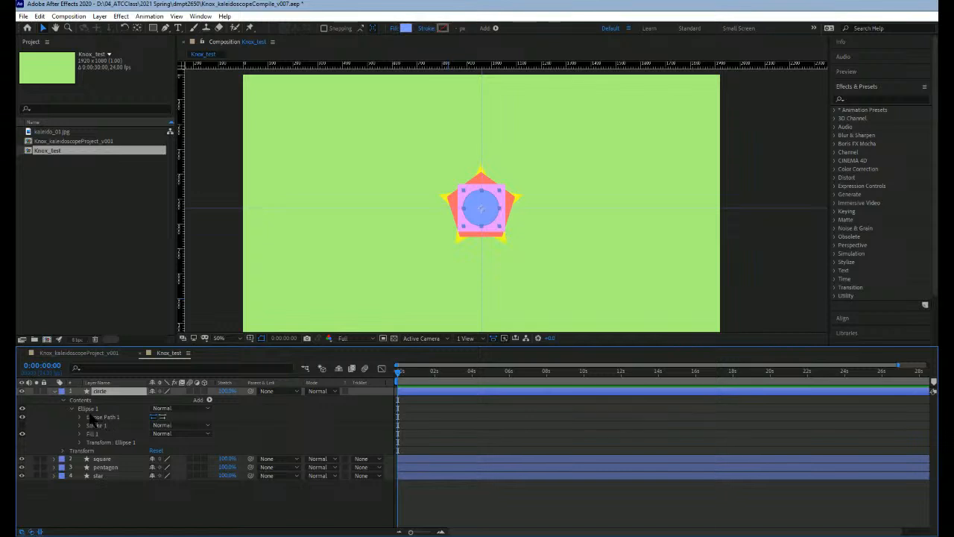
left_click(79, 408)
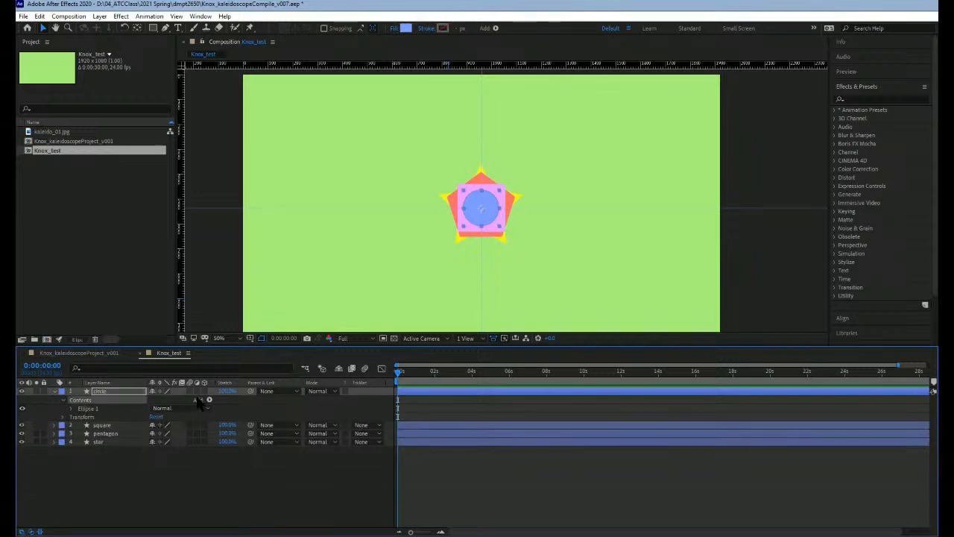
left_click(127, 392)
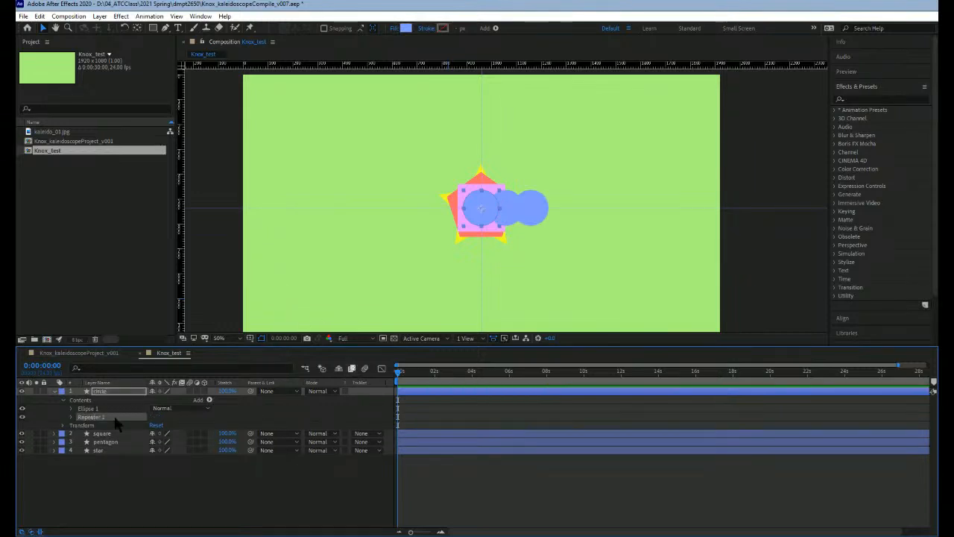
left_click(71, 416)
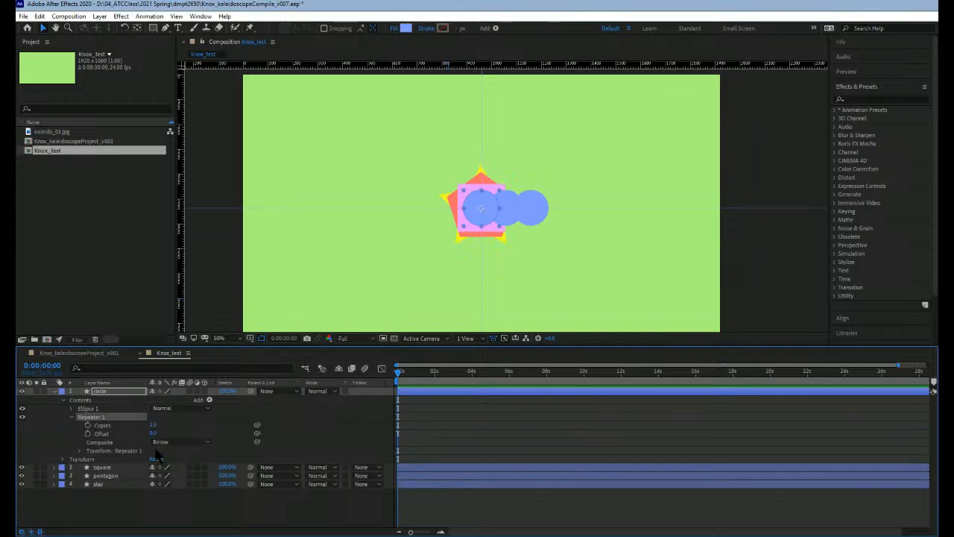
left_click(153, 425)
key("Return")
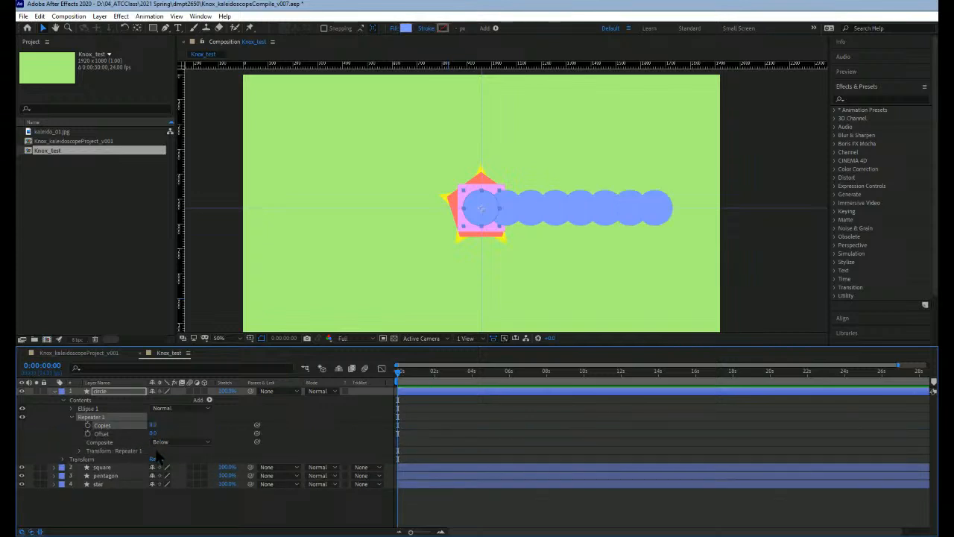
Step: In the circle's Repeater transform, set the position to 0, 0 and the rotation to 45°
left_click(80, 451)
scroll(159, 455, "down", 1)
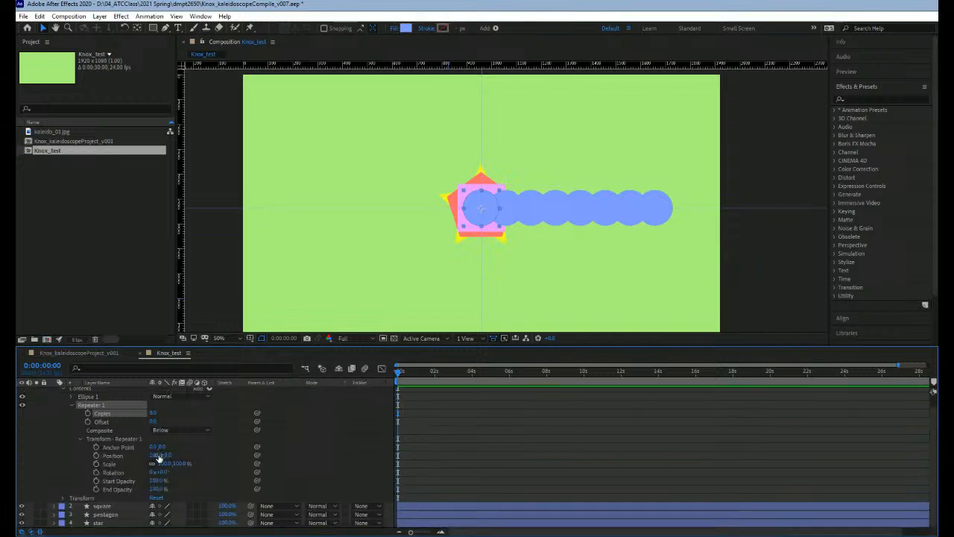
left_click(159, 455)
type("0")
key("Return")
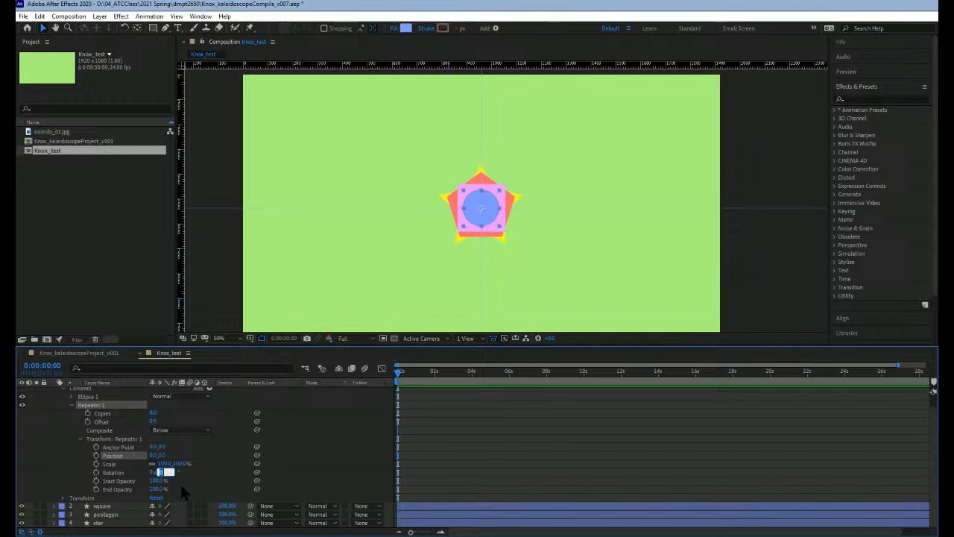
type("45")
key("Return")
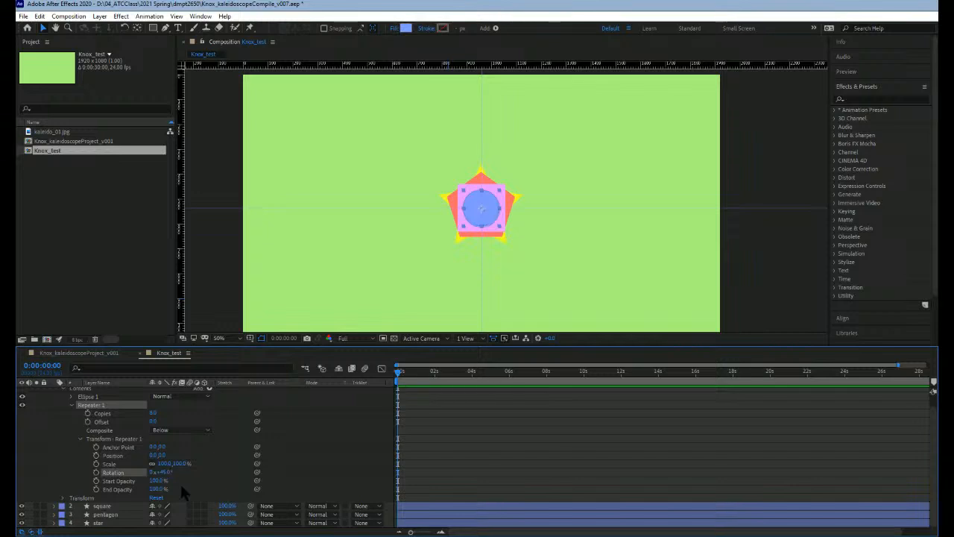
Step: Collapse all of the circle layer's properties and deselect the layer
left_click(81, 440)
left_click(73, 414)
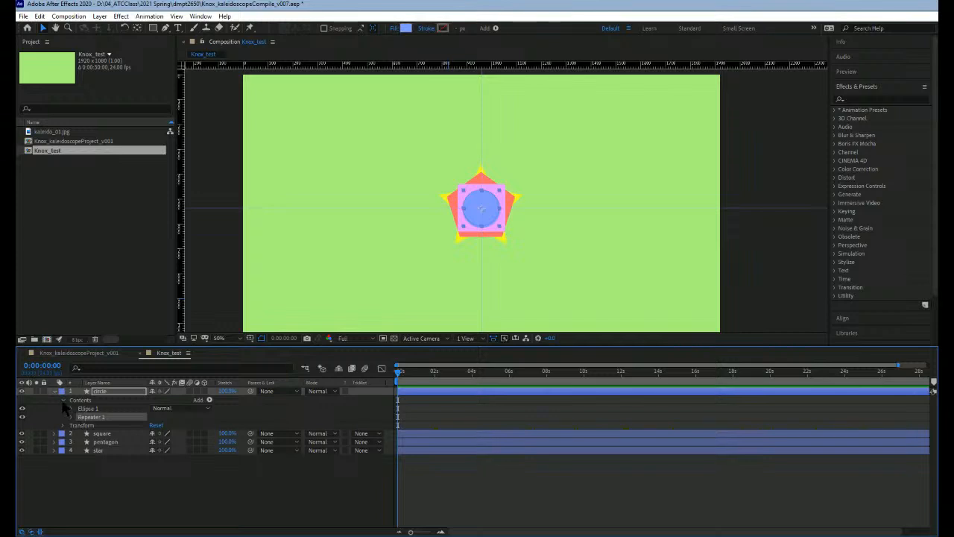
left_click(64, 401)
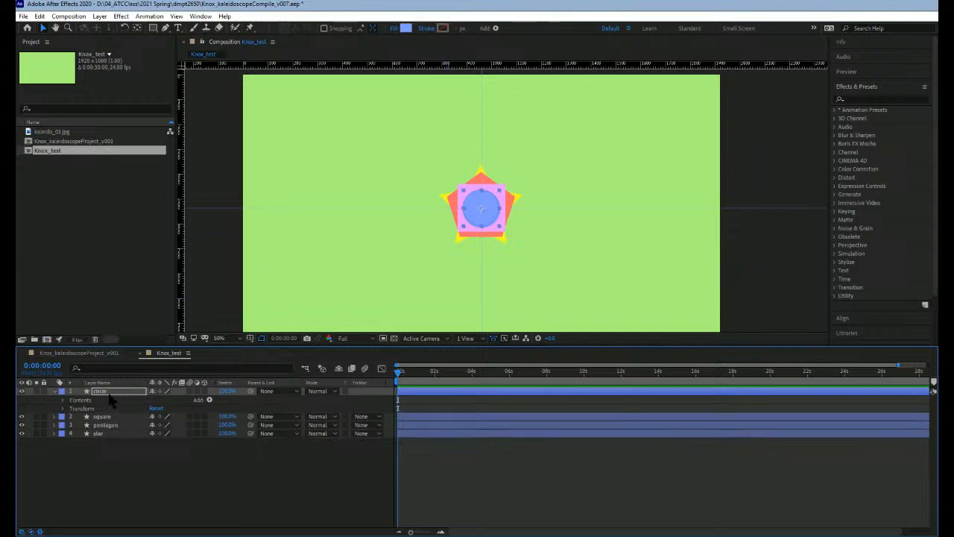
left_click(54, 391)
key("ctrl+shift+a")
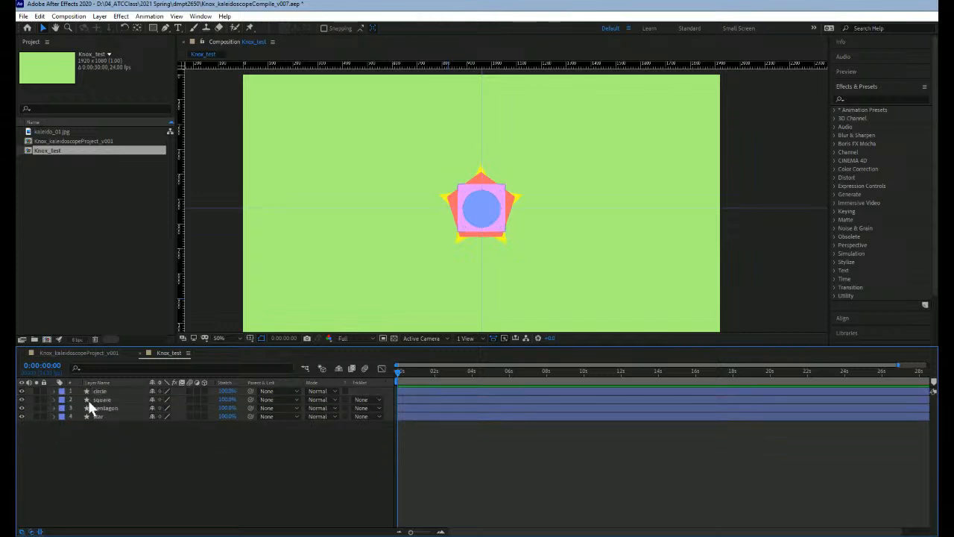
Step: Add a Repeater to the square layer's contents and set its copies to 8
left_click(91, 400)
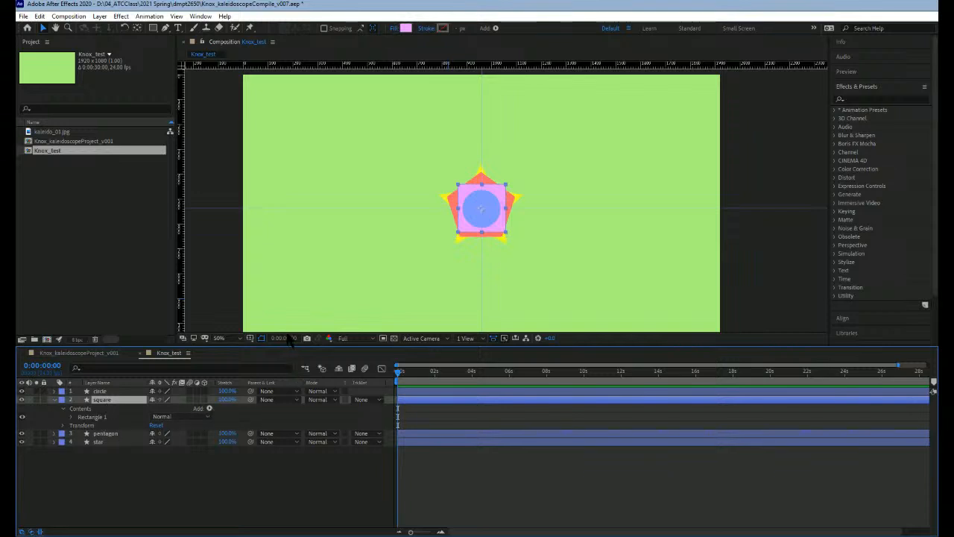
left_click(332, 361)
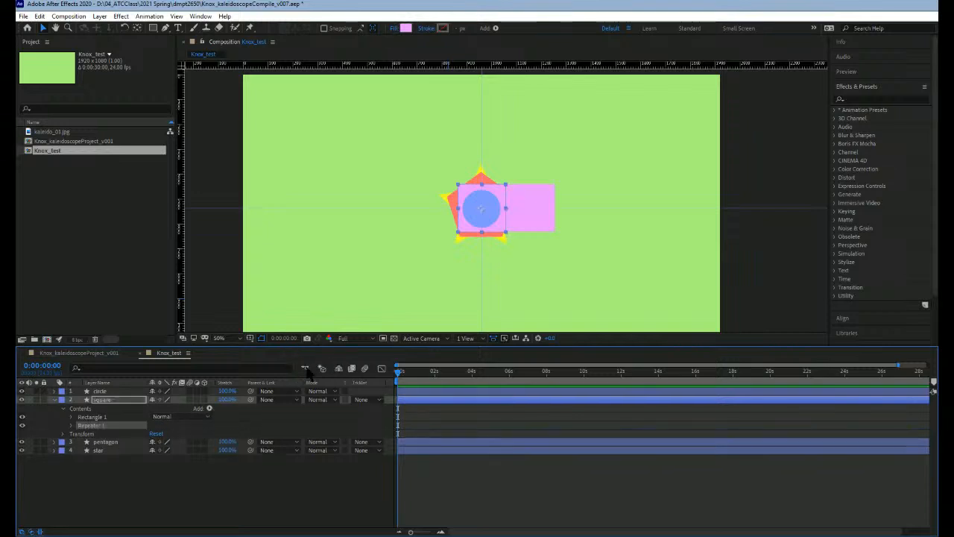
left_click(71, 425)
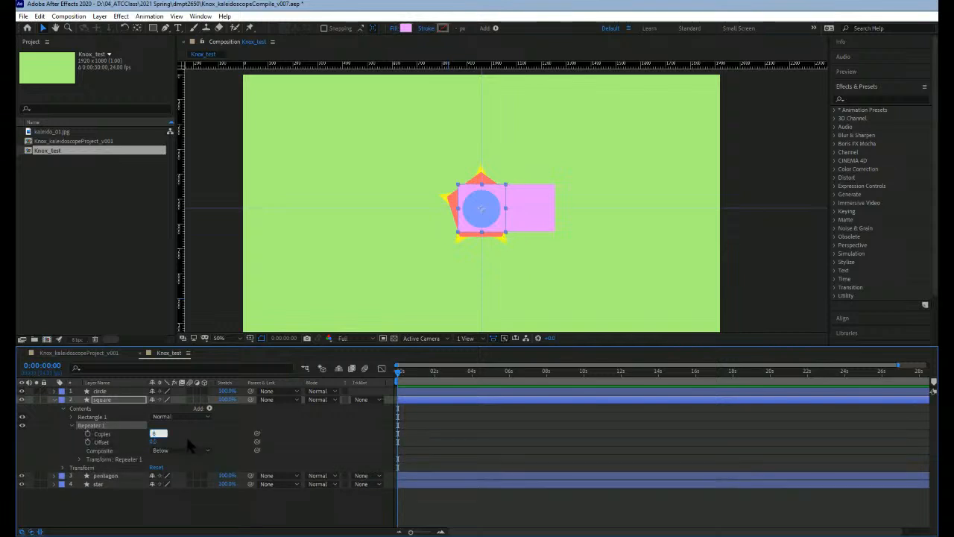
type("8")
key("Return")
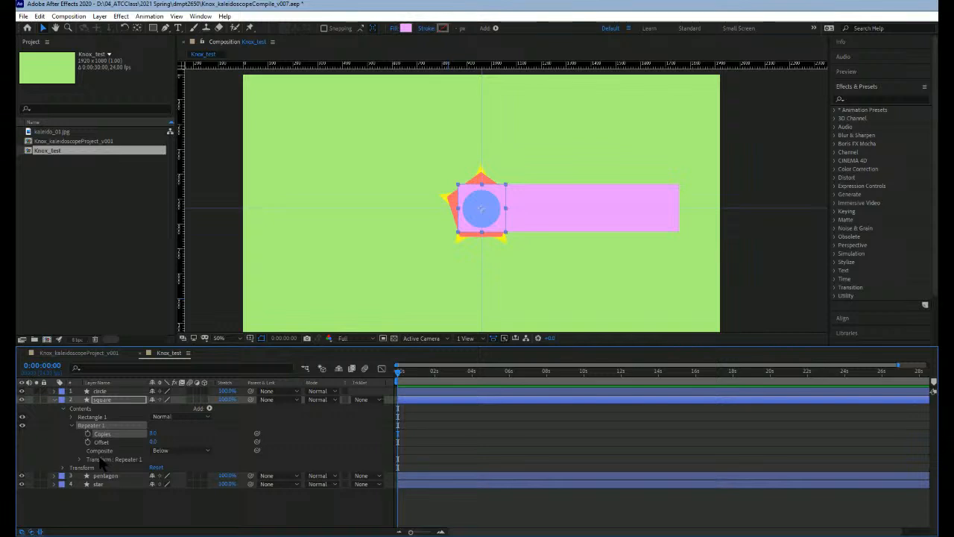
Step: In the square's Repeater transform, set the position to 0, 0 and the rotation to 45°
left_click(97, 459)
left_click(80, 459)
scroll(120, 463, "down", 1)
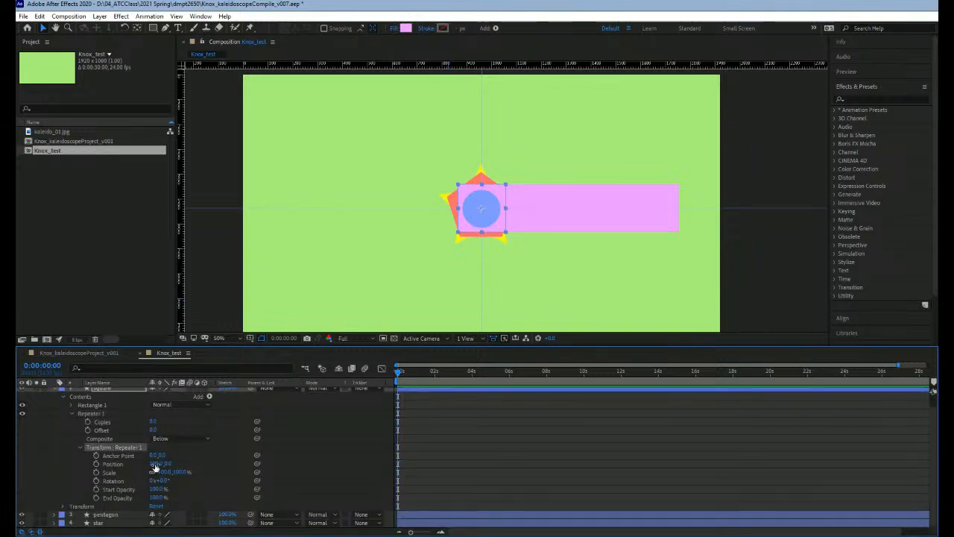
left_click(157, 463)
type("0")
key("Return")
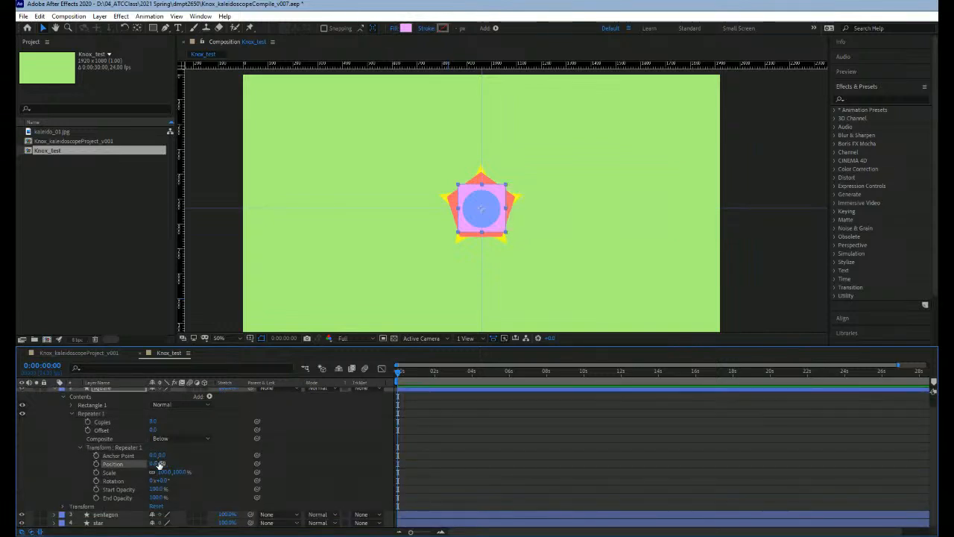
left_click(163, 480)
type("45")
key("Return")
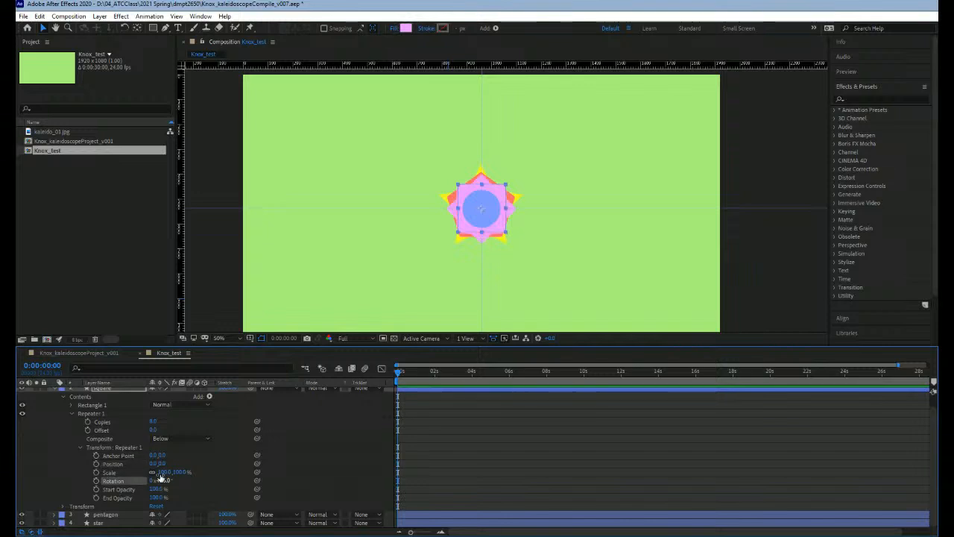
Step: Collapse the square layer's properties, and select and expand the pentagon layer
left_click(80, 447)
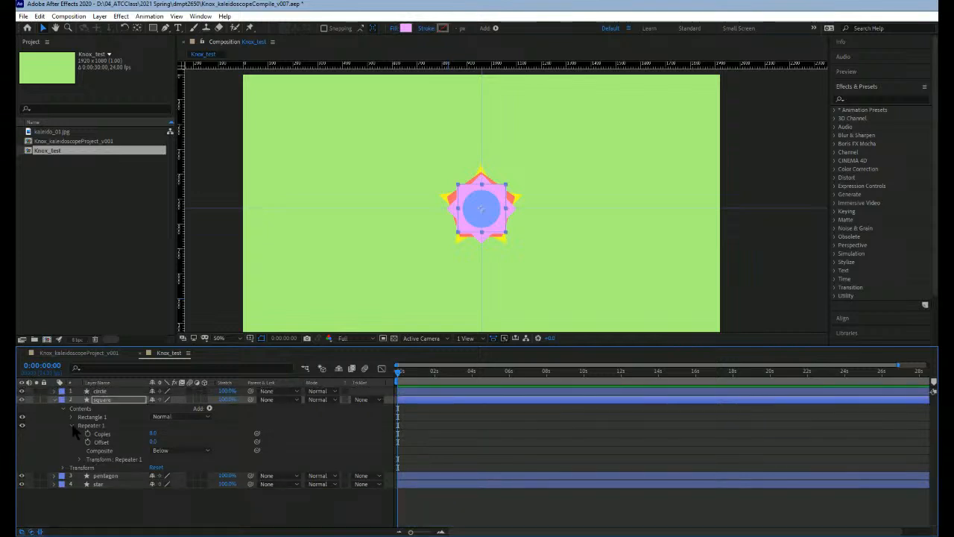
left_click(71, 426)
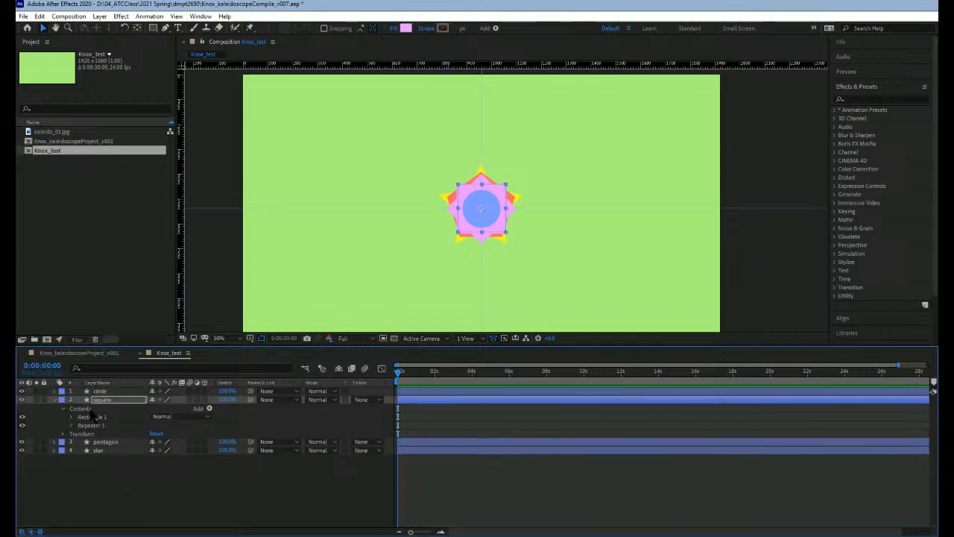
left_click(63, 409)
left_click(73, 426)
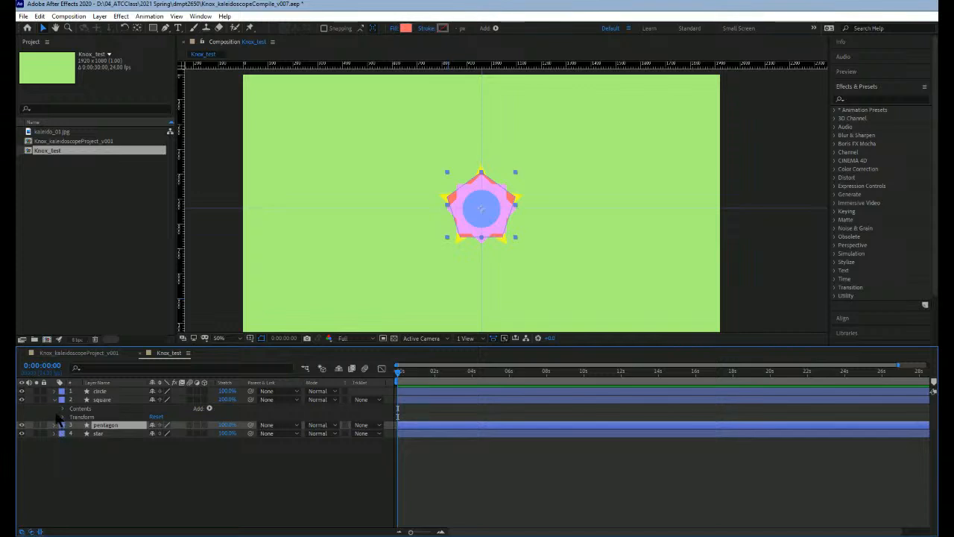
left_click(55, 425)
left_click(55, 400)
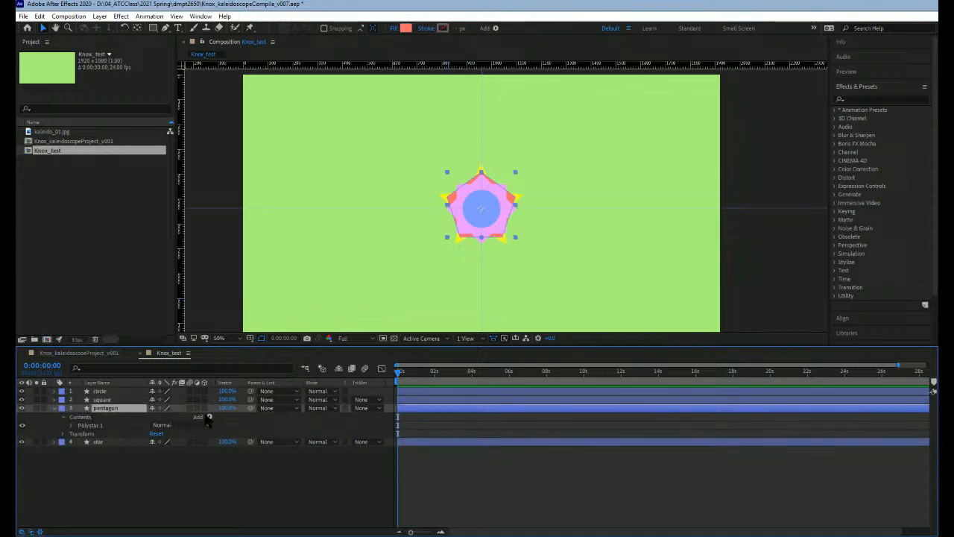
Step: Add a Repeater to the pentagon layer's contents and set its copies to 8
left_click(267, 341)
left_click(71, 433)
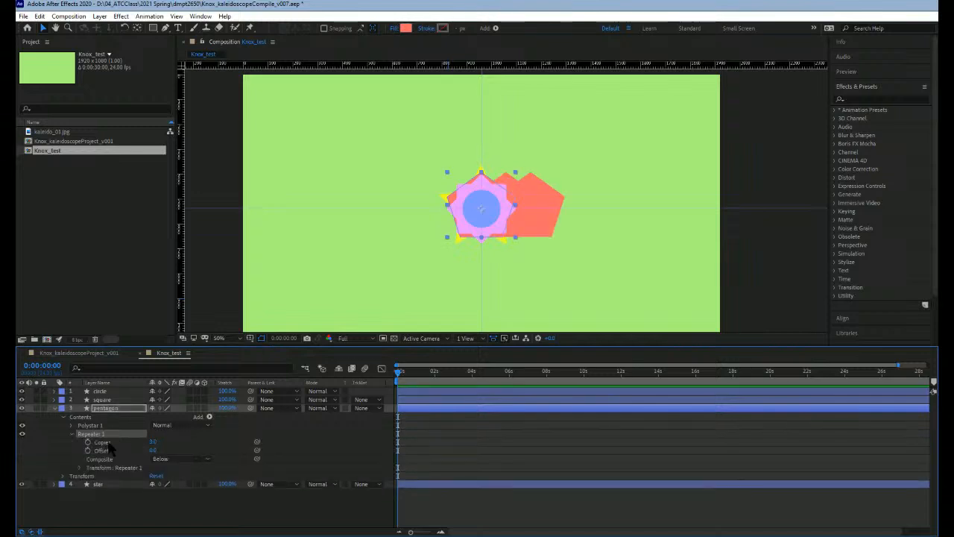
left_click(153, 442)
type("8")
key("Return")
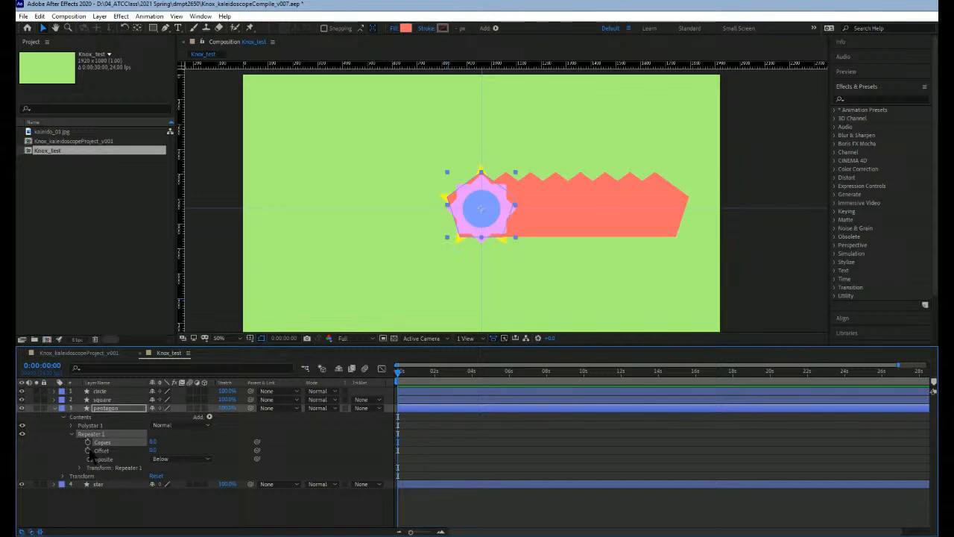
Step: In the pentagon's Repeater transform, set the position to 0, 0 and the rotation to 45°
left_click(85, 467)
left_click(83, 467)
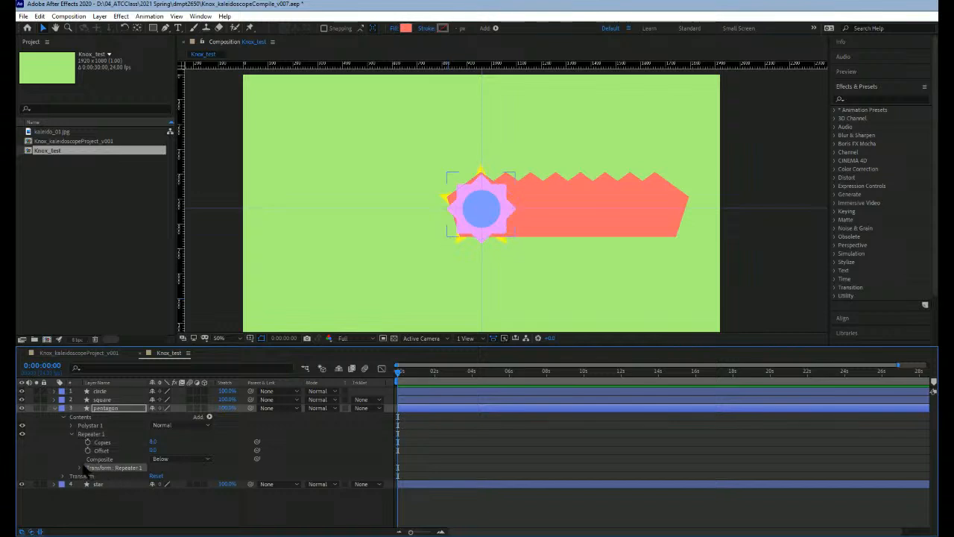
left_click(80, 467)
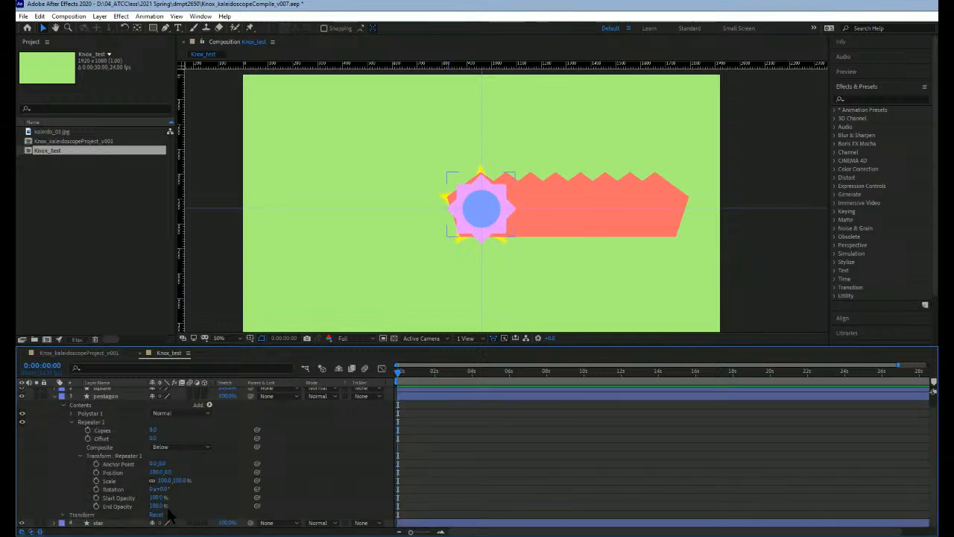
left_click(157, 472)
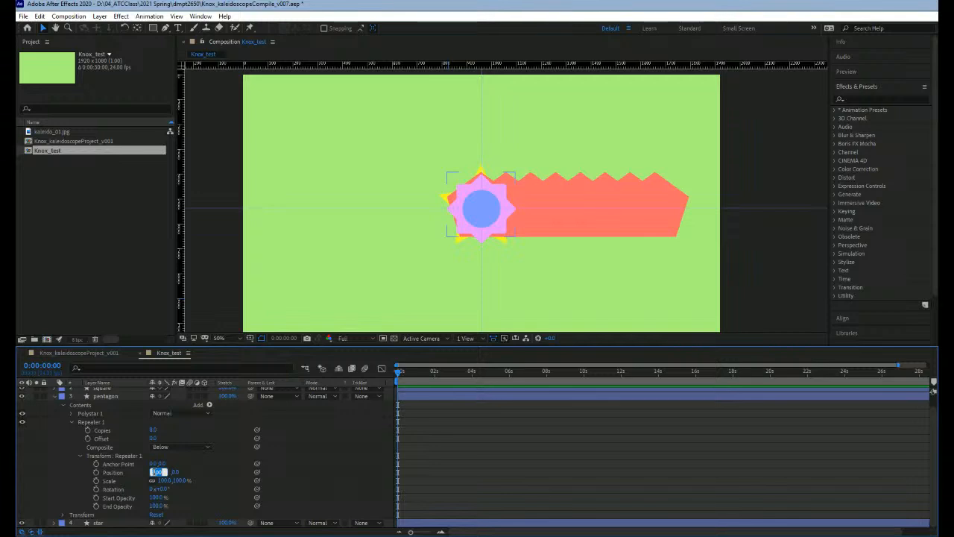
type("0")
key("Return")
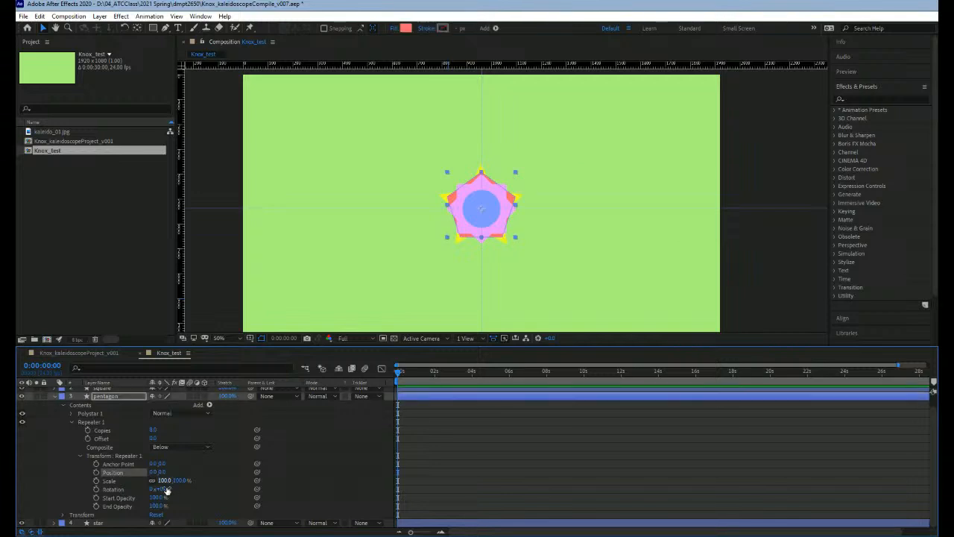
key("Tab")
type("45")
key("Return")
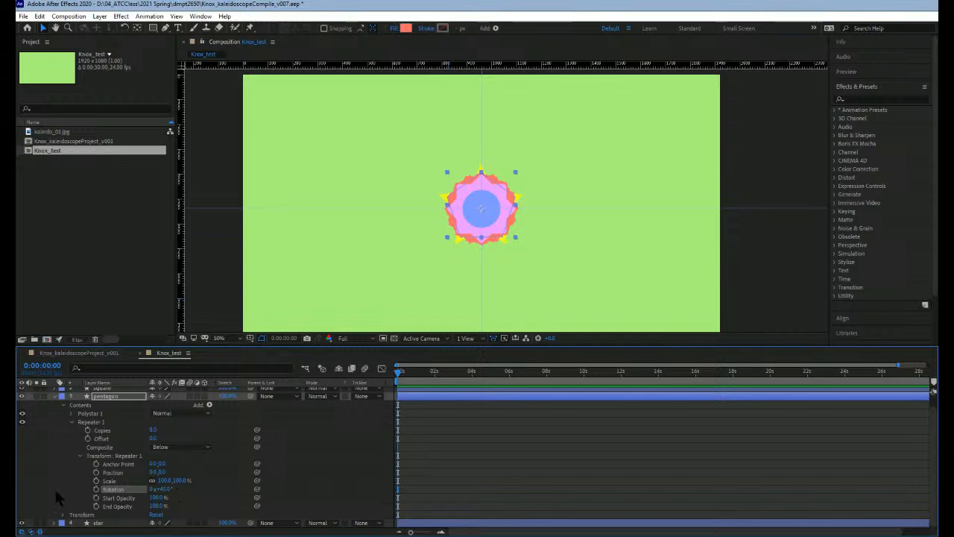
Step: Collapse the pentagon's Repeater, its contents and the whole pentagon layer
left_click(83, 456)
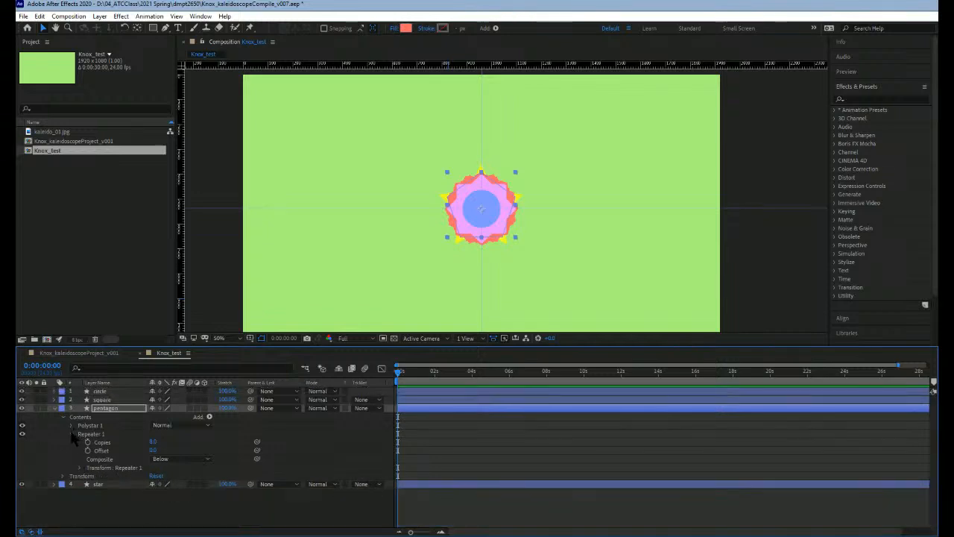
left_click(70, 433)
left_click(64, 418)
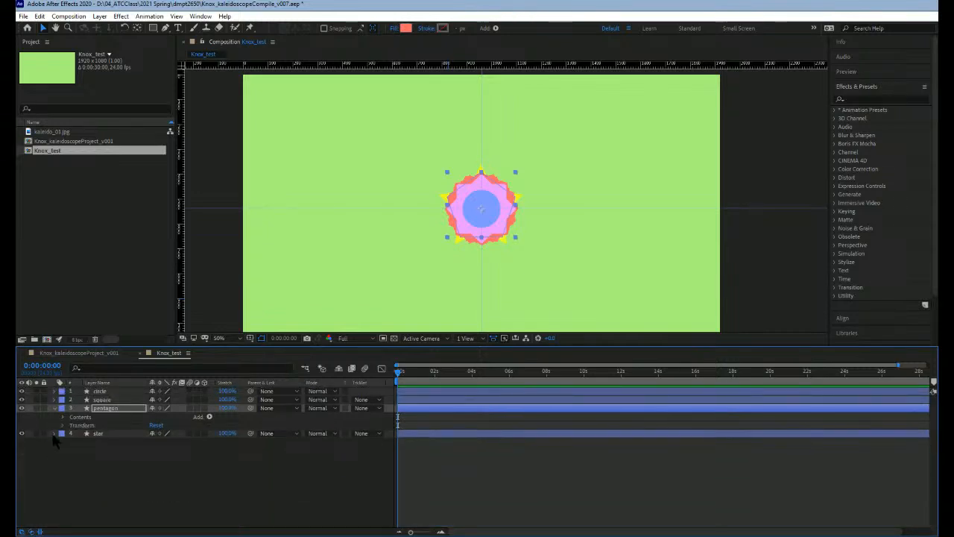
left_click(55, 408)
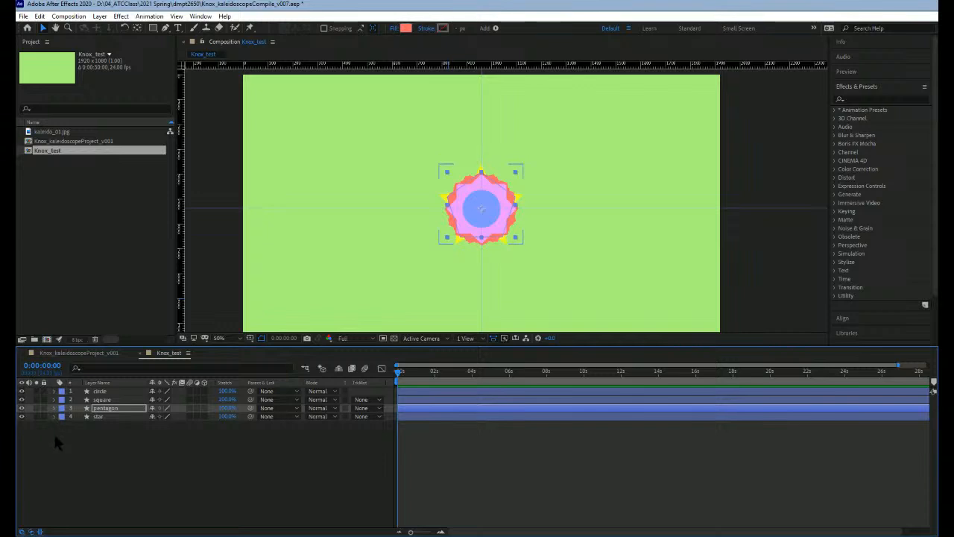
Step: Expand the star layer and add a Repeater to its contents
left_click(55, 417)
left_click(111, 415)
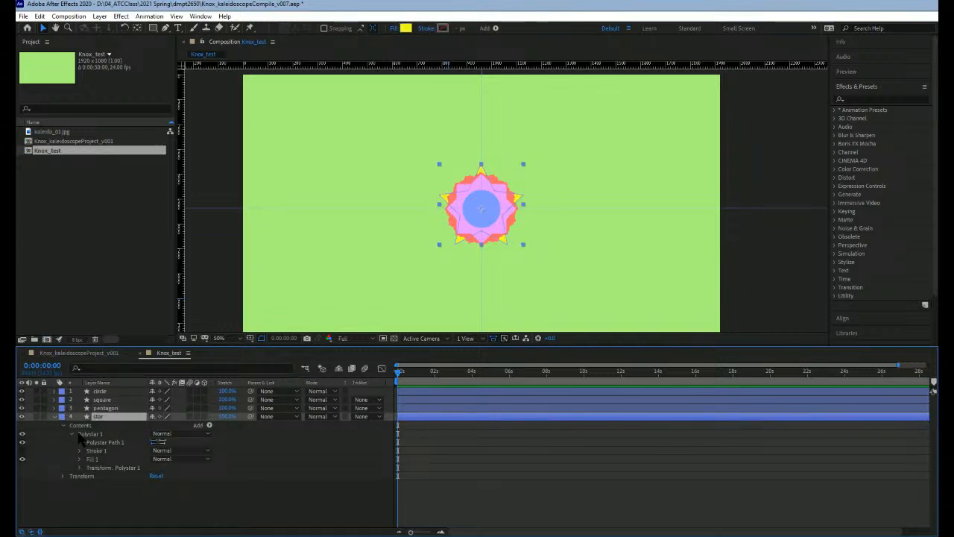
left_click(199, 424)
left_click(239, 344)
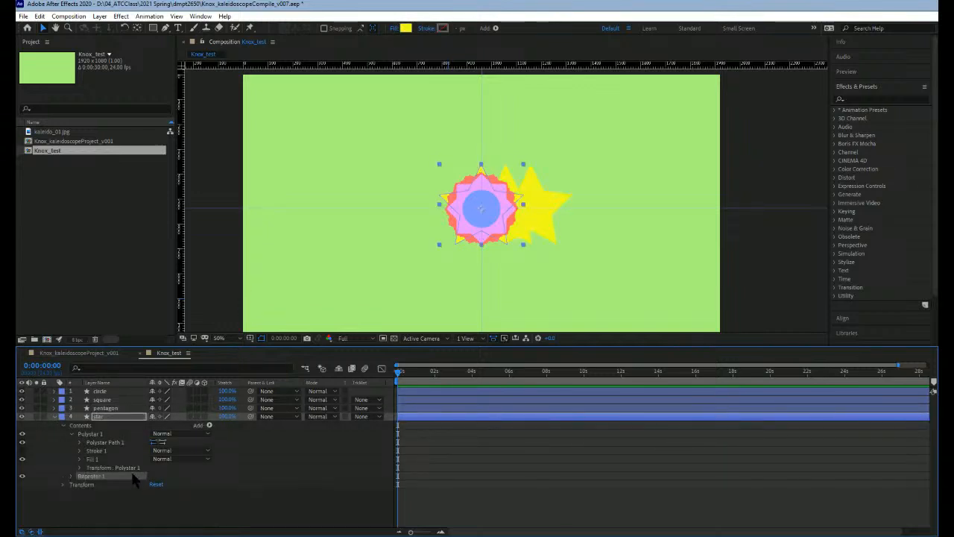
Step: Set the star Repeater's copies to 8 and collapse the star layer's Polystar group
left_click(71, 475)
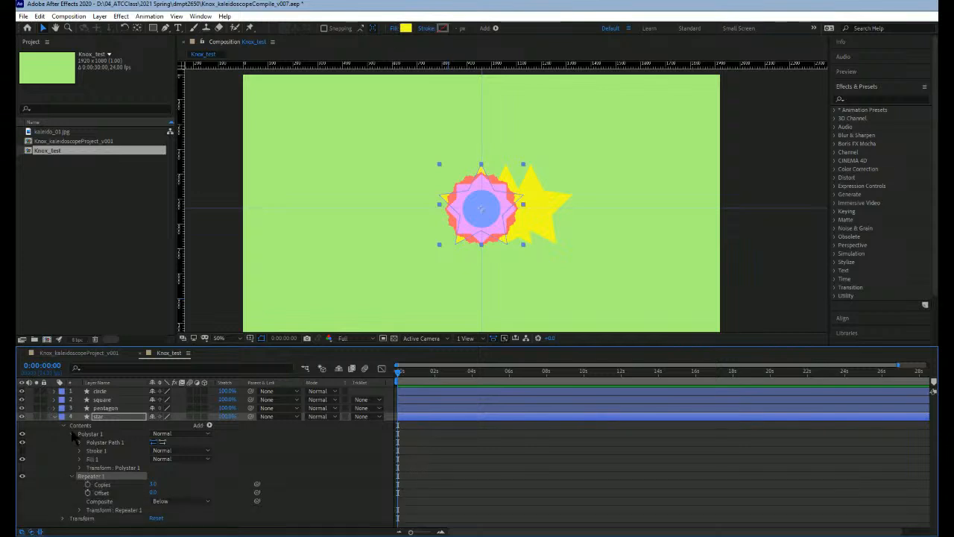
left_click(73, 434)
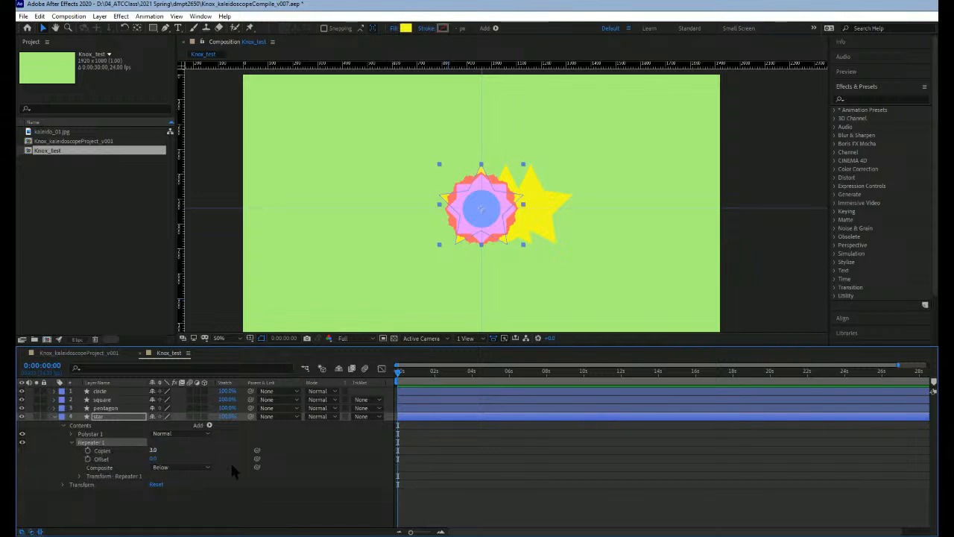
type("8")
key("Return")
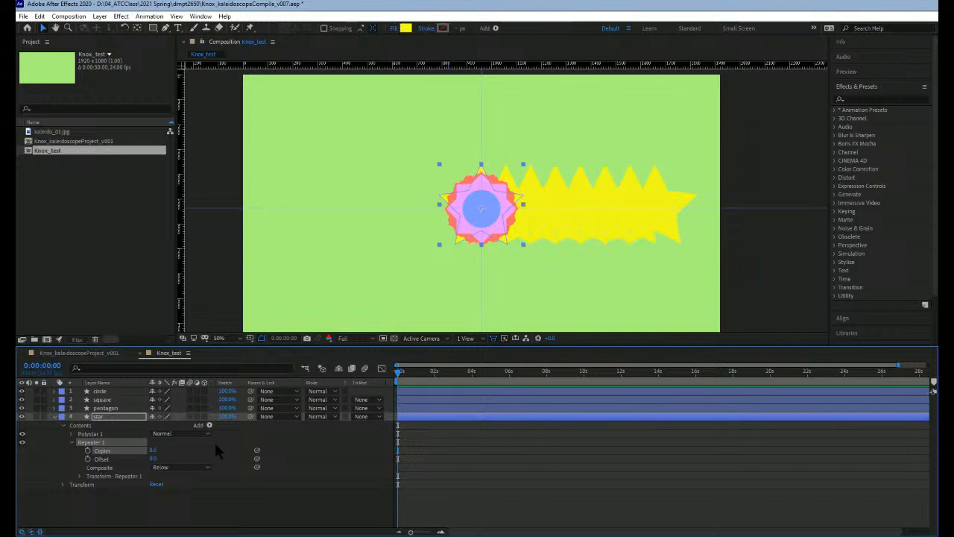
Step: In the star Repeater's transform, set the position to 0, 0 and the rotation to 45°, then collapse the star layer
left_click(79, 476)
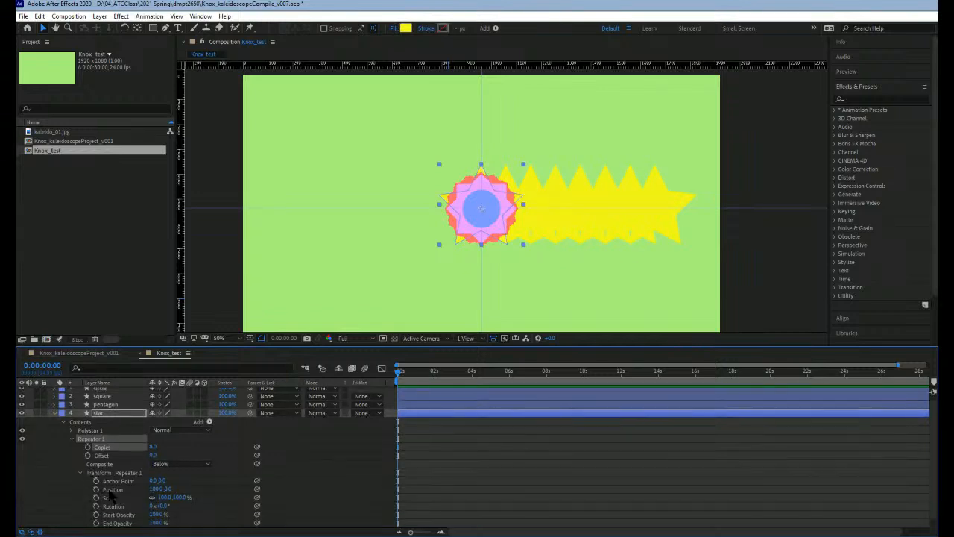
left_click(154, 480)
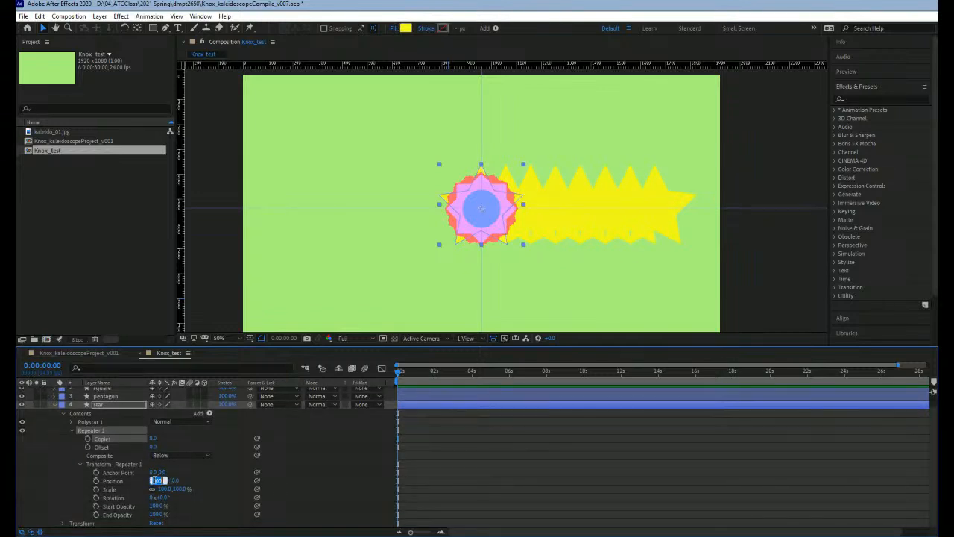
type("0")
key("Return")
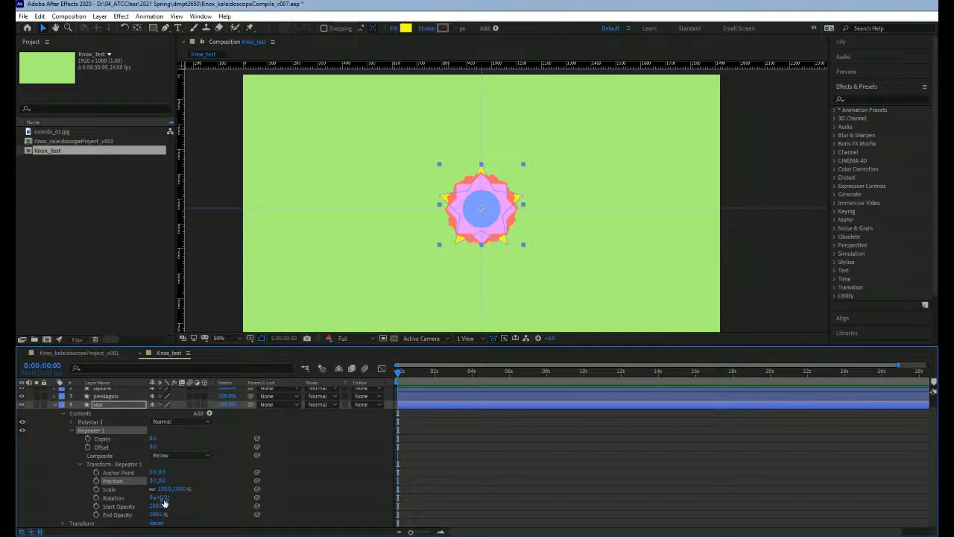
left_click(159, 500)
key("Return")
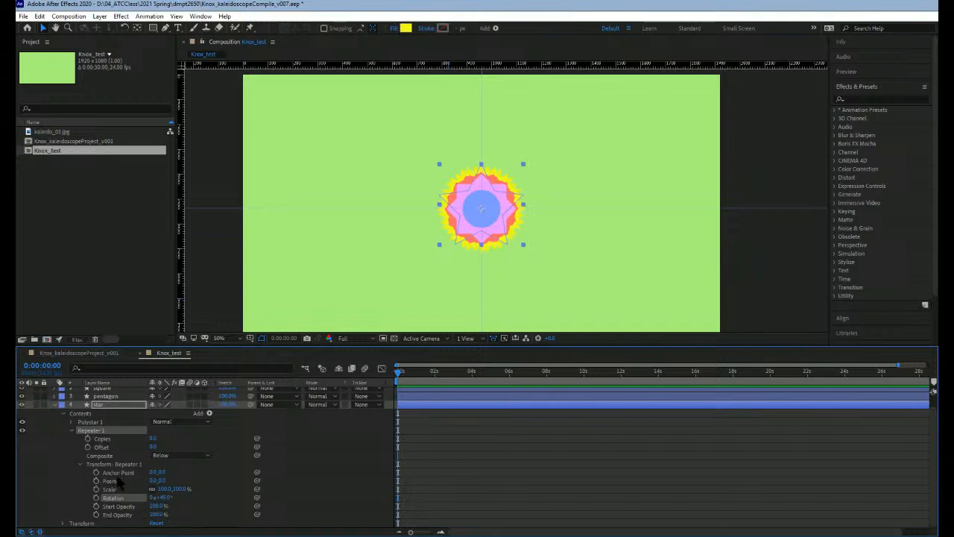
left_click(64, 411)
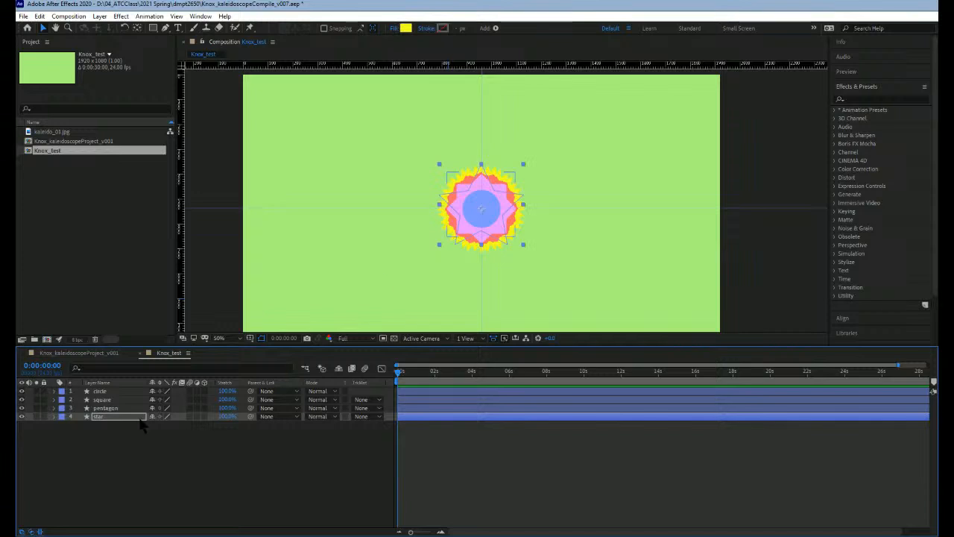
Step: Link the circle Repeater's Anchor Point to the circle layer's own Anchor Point, then collapse the circle layer
left_click(53, 391)
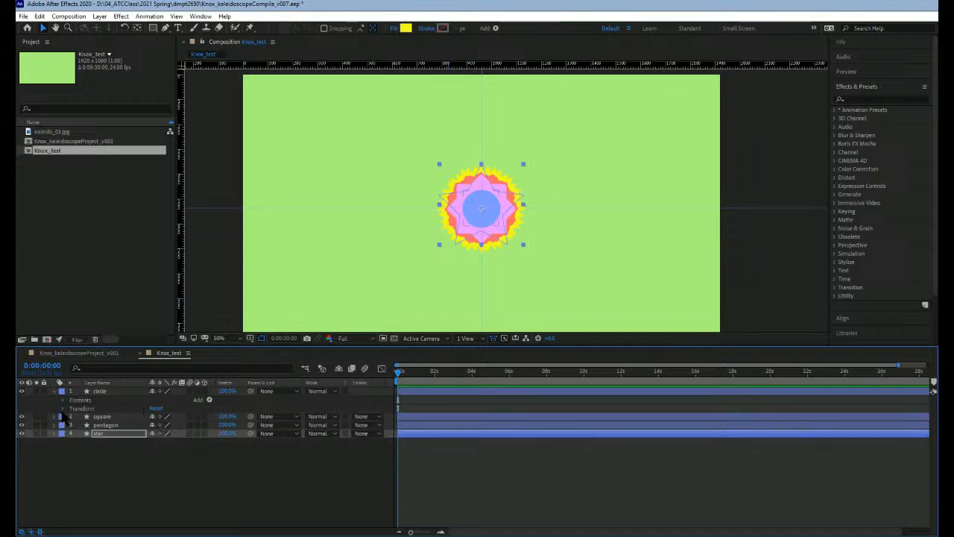
left_click(63, 409)
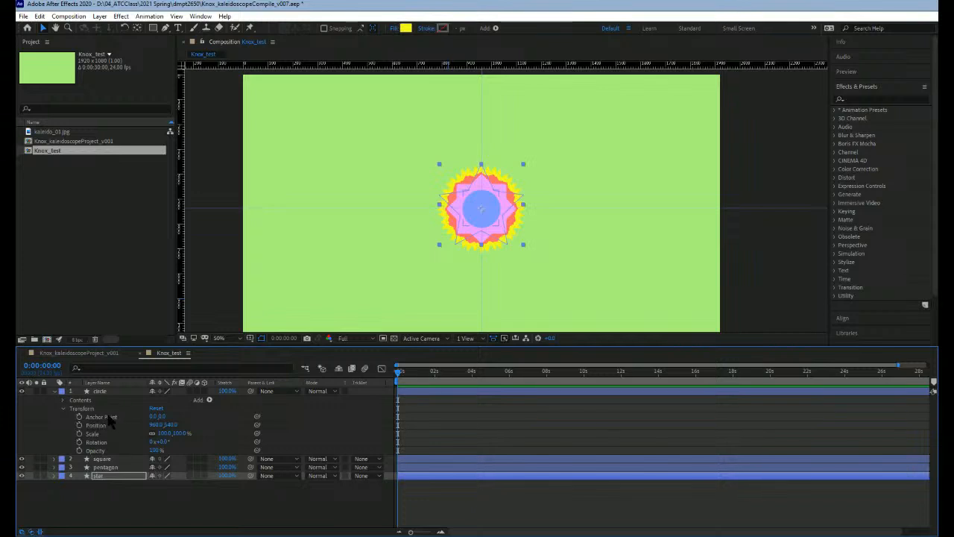
left_click(64, 400)
left_click(71, 417)
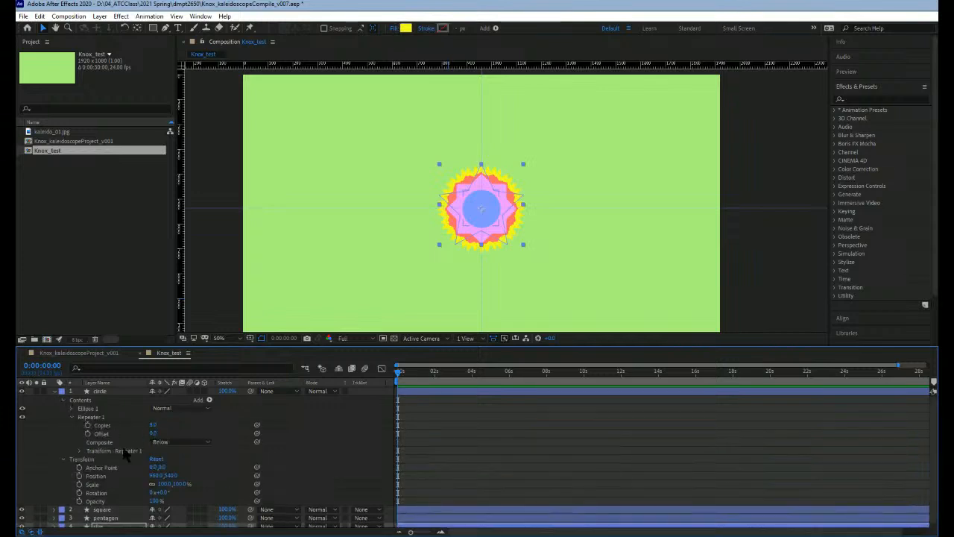
left_click(80, 450)
scroll(100, 413, "down", 2)
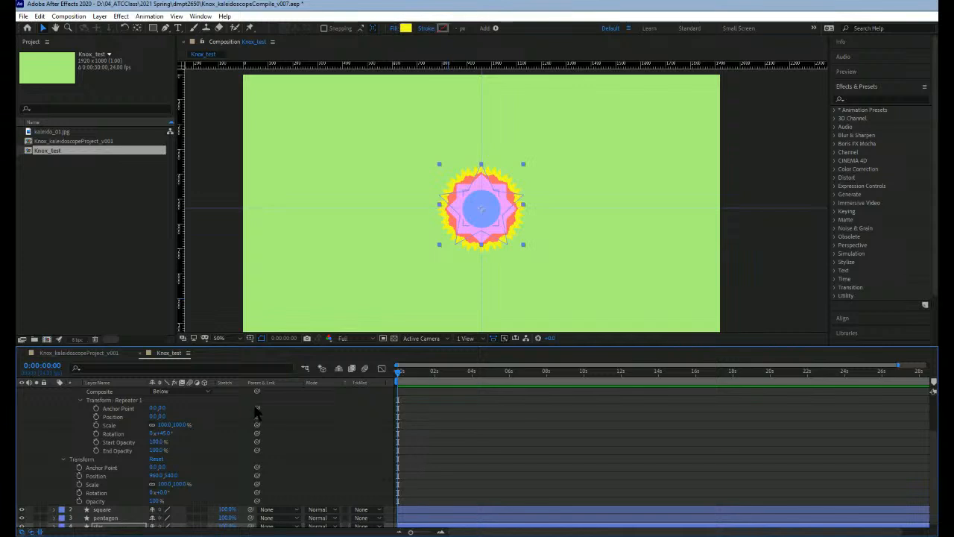
left_click_drag(256, 408, 116, 465)
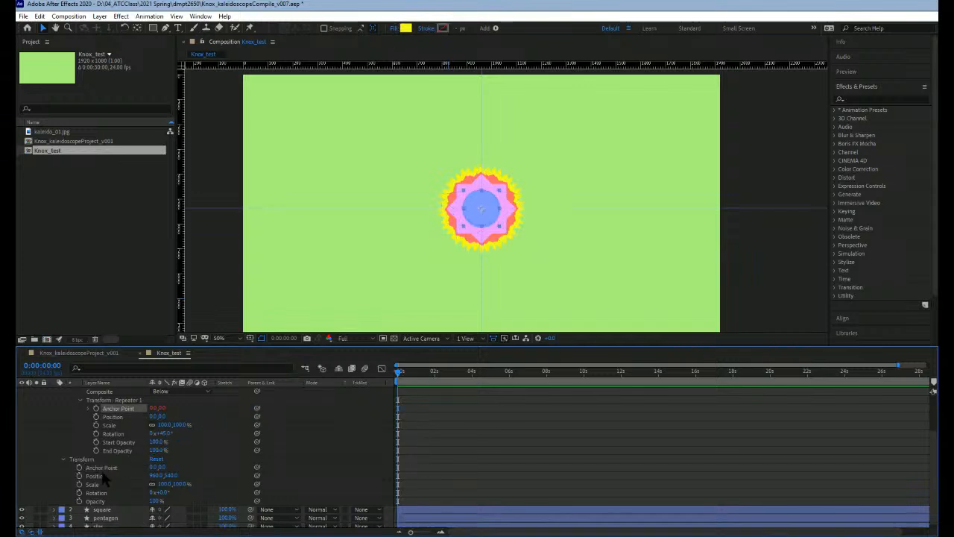
scroll(64, 425, "up", 3)
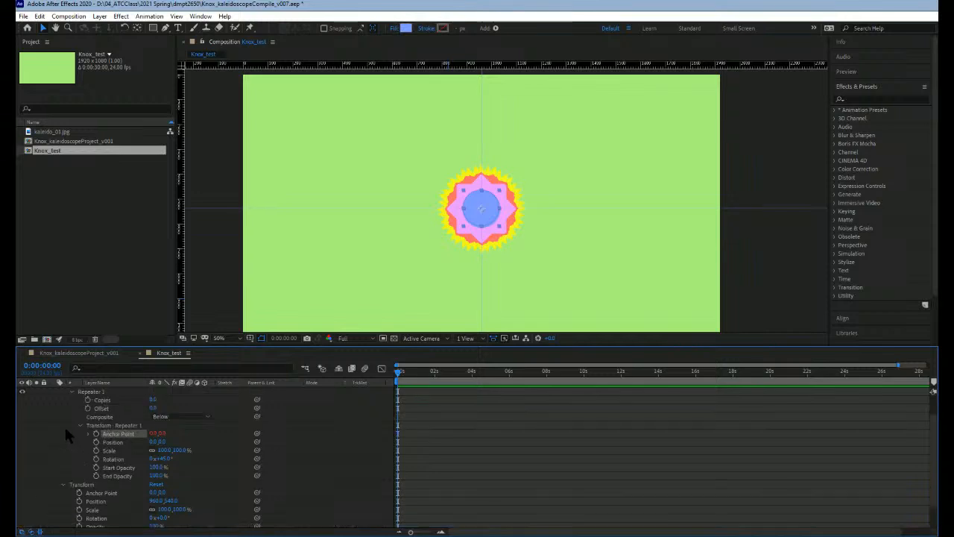
left_click(64, 400)
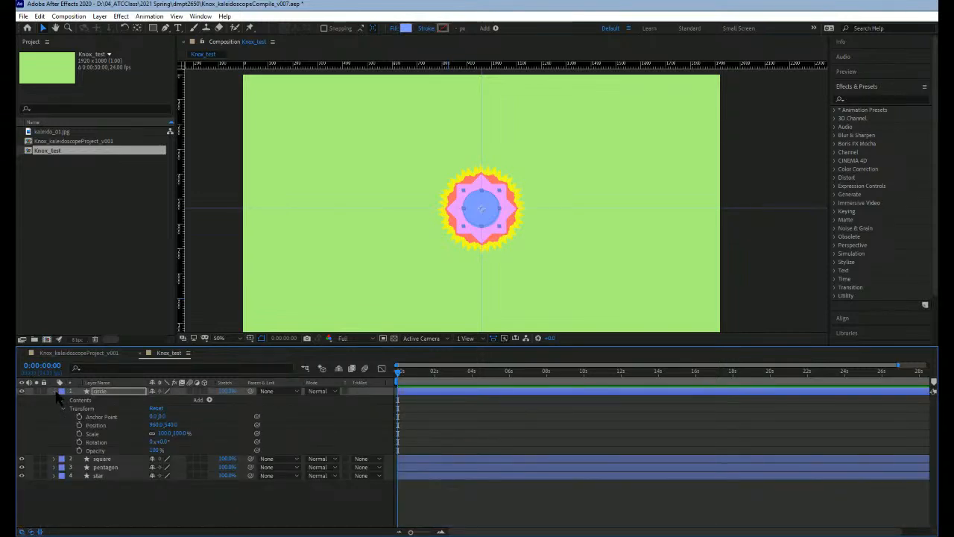
left_click(54, 391)
Step: Link the square Repeater's Anchor Point to the square layer's own Anchor Point, then collapse the square layer
left_click(55, 400)
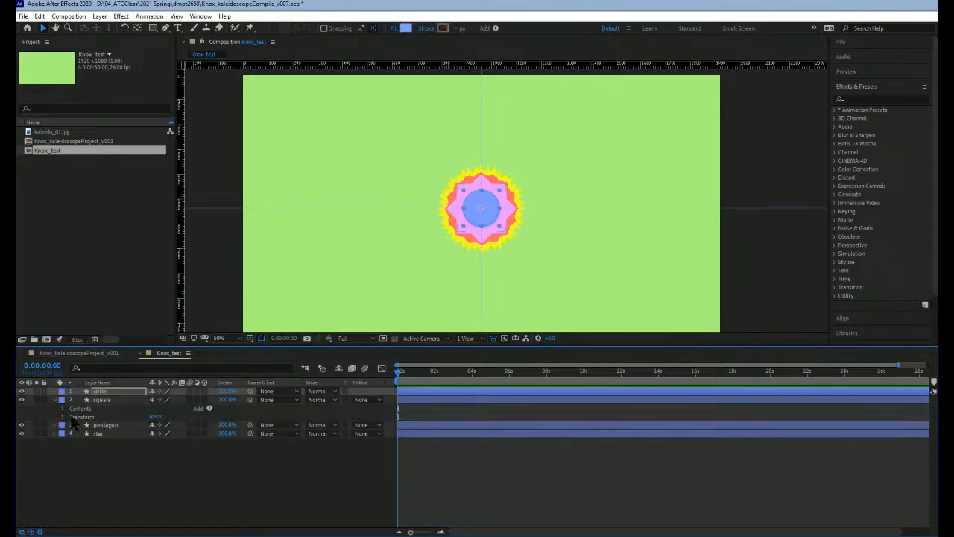
left_click(63, 409)
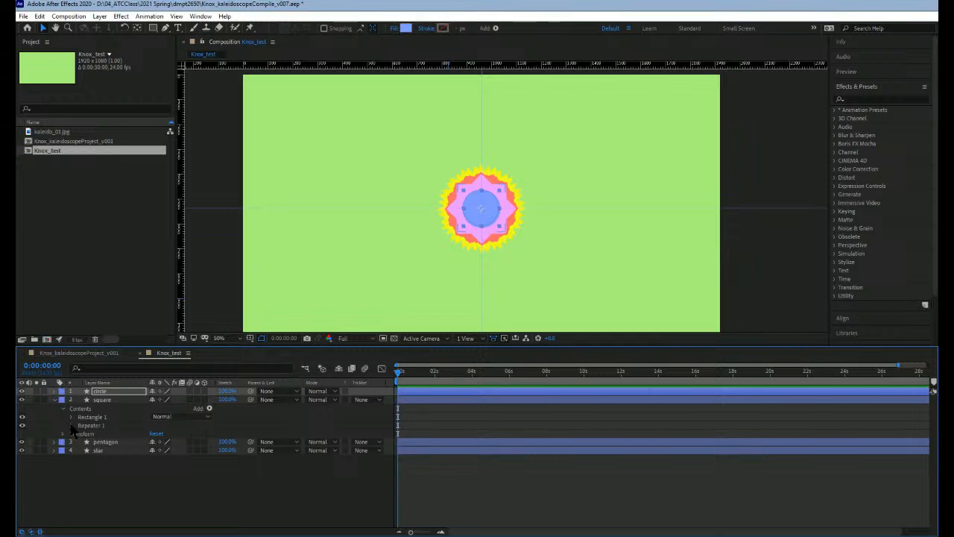
left_click(72, 425)
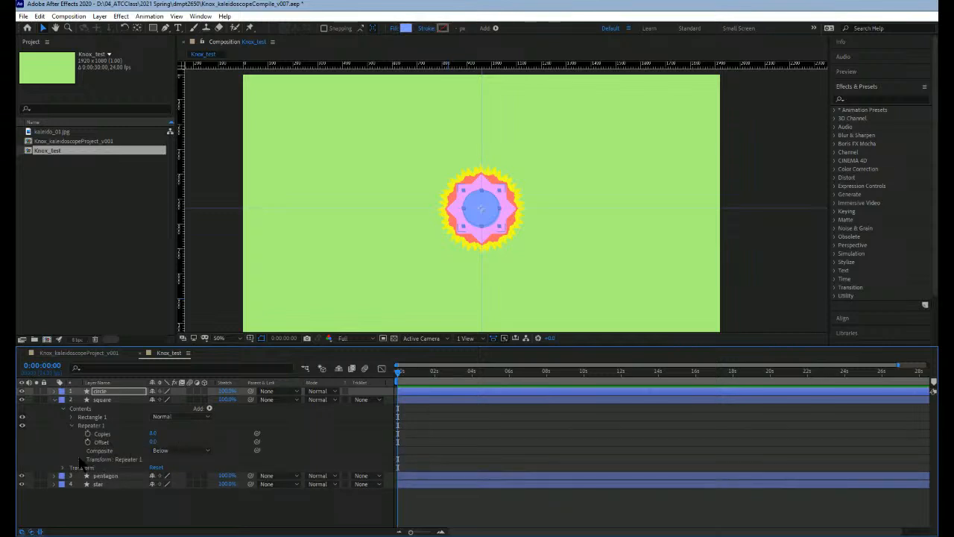
left_click(79, 459)
scroll(74, 485, "down", 1)
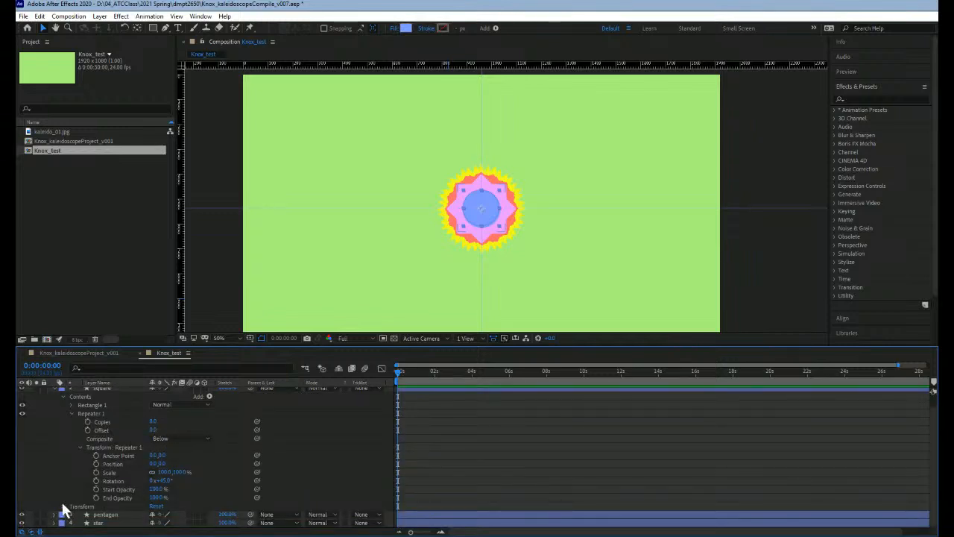
left_click(63, 507)
scroll(234, 422, "down", 3)
left_click_drag(257, 414, 108, 472)
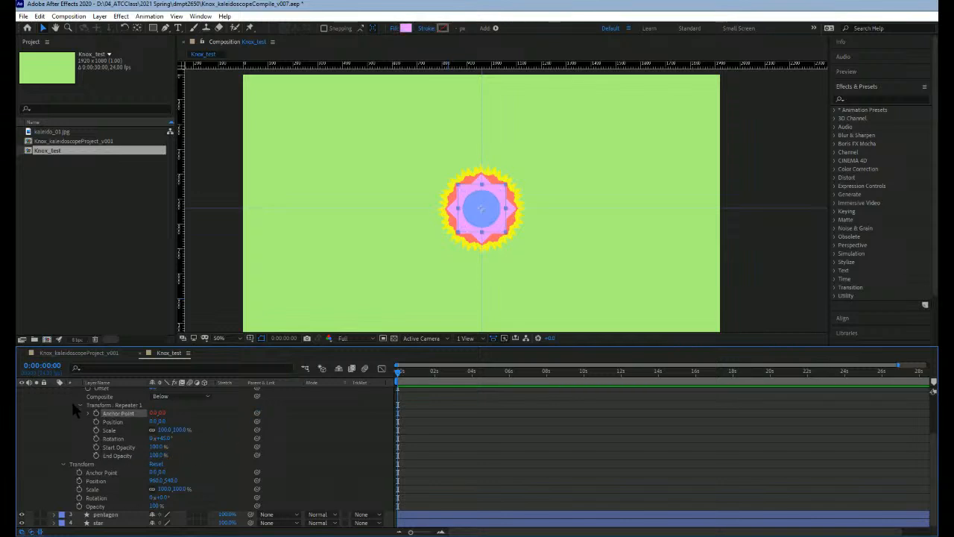
scroll(72, 403, "up", 1)
left_click(70, 397)
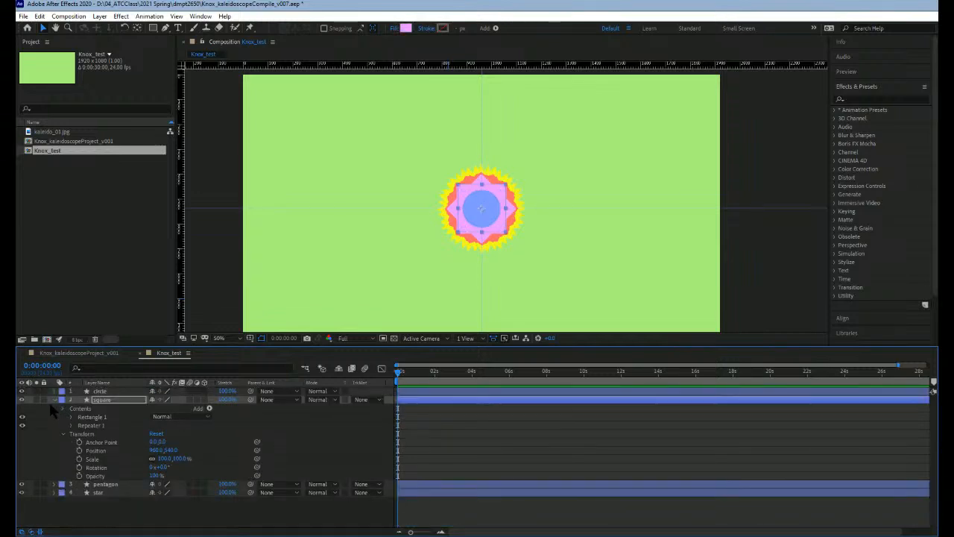
left_click(54, 399)
Step: Link the pentagon Repeater's Anchor Point to the pentagon layer's own Anchor Point, then collapse the pentagon layer
left_click(54, 408)
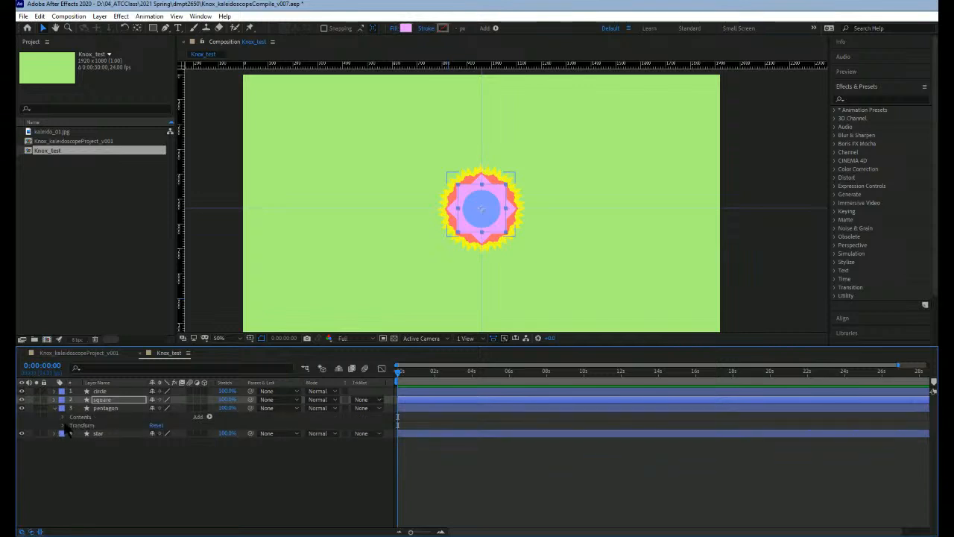
left_click(62, 417)
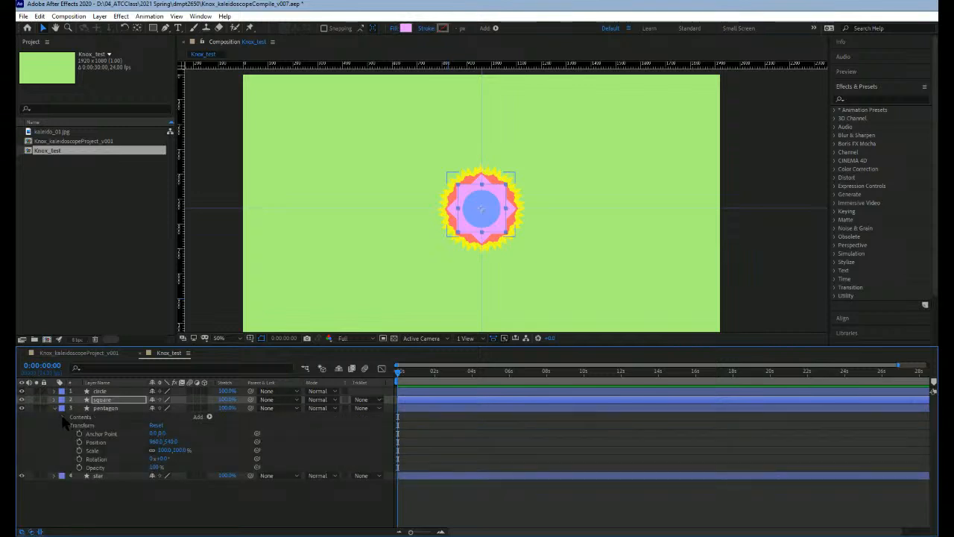
left_click(66, 441)
left_click(72, 433)
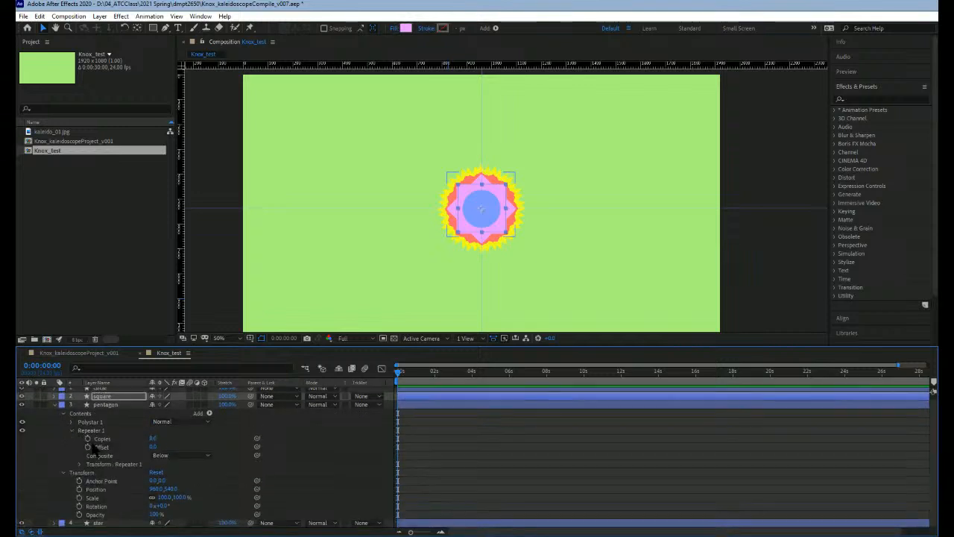
left_click(80, 465)
scroll(119, 464, "down", 1)
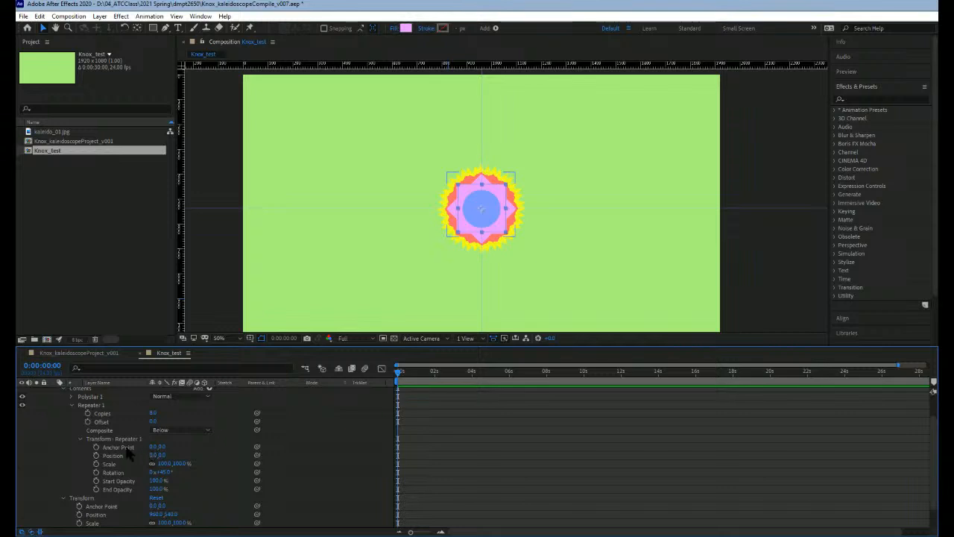
left_click_drag(257, 447, 102, 507)
left_click(78, 438)
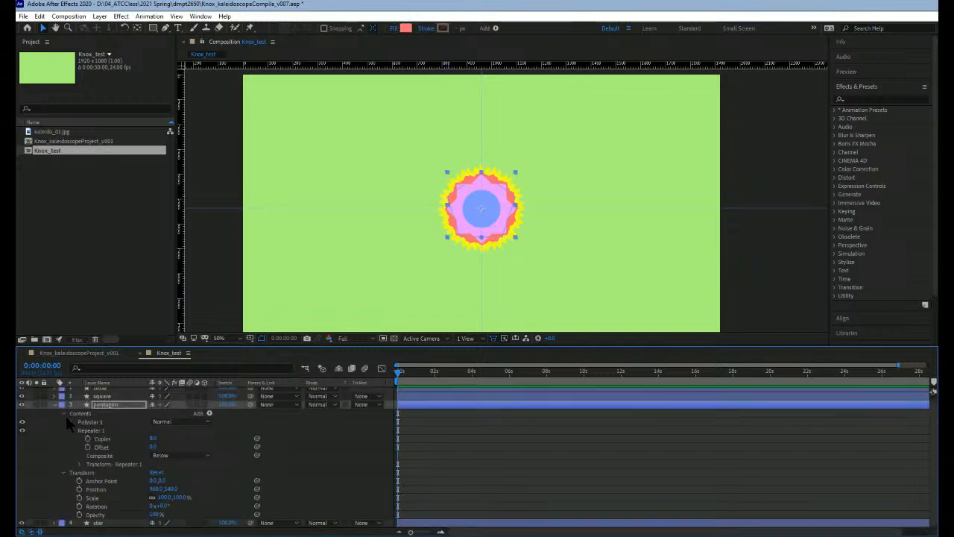
left_click(63, 414)
left_click(54, 408)
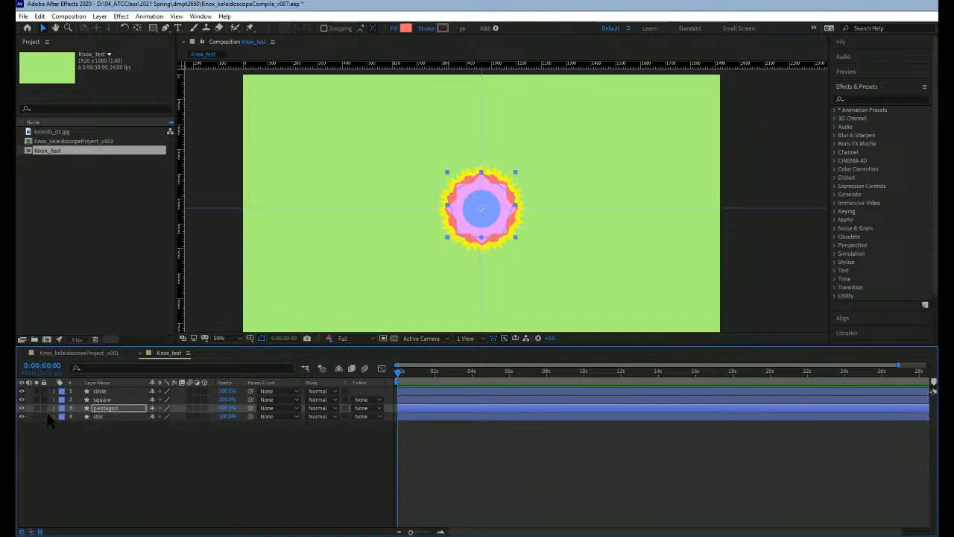
Step: Link the star Repeater's Anchor Point to the star layer's own Anchor Point, then collapse the star layer
left_click(54, 416)
left_click(63, 425)
scroll(79, 443, "down", 1)
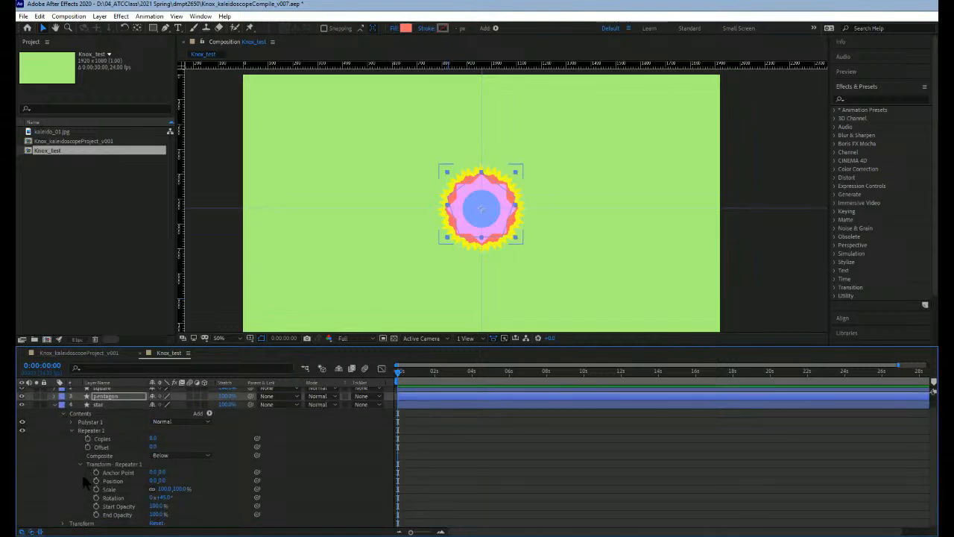
left_click(64, 522)
scroll(112, 500, "down", 2)
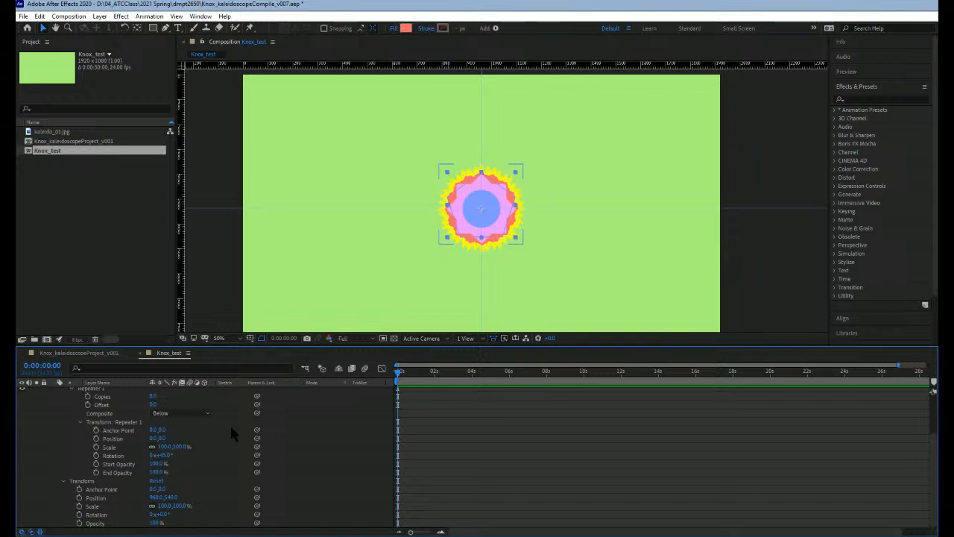
left_click_drag(257, 434, 103, 490)
scroll(64, 473, "up", 2)
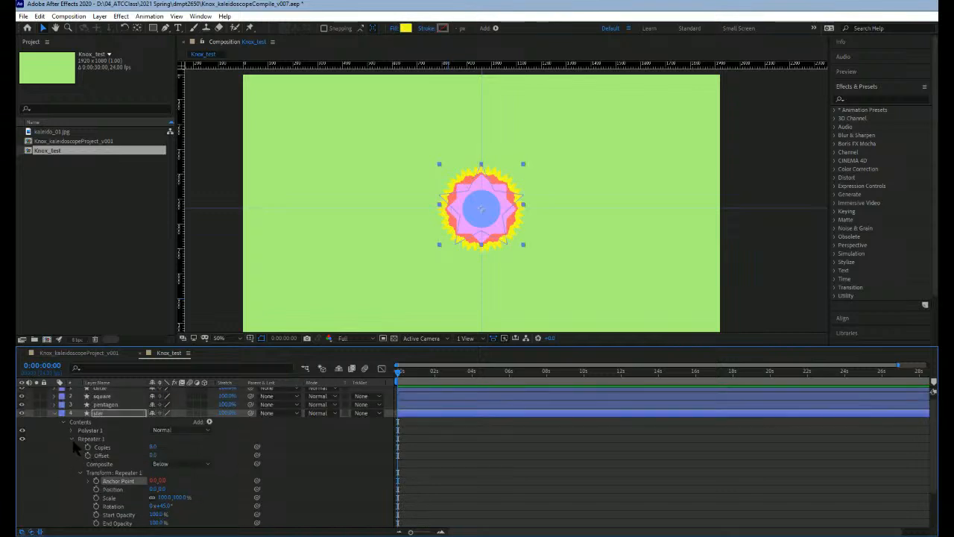
left_click(71, 439)
left_click(63, 426)
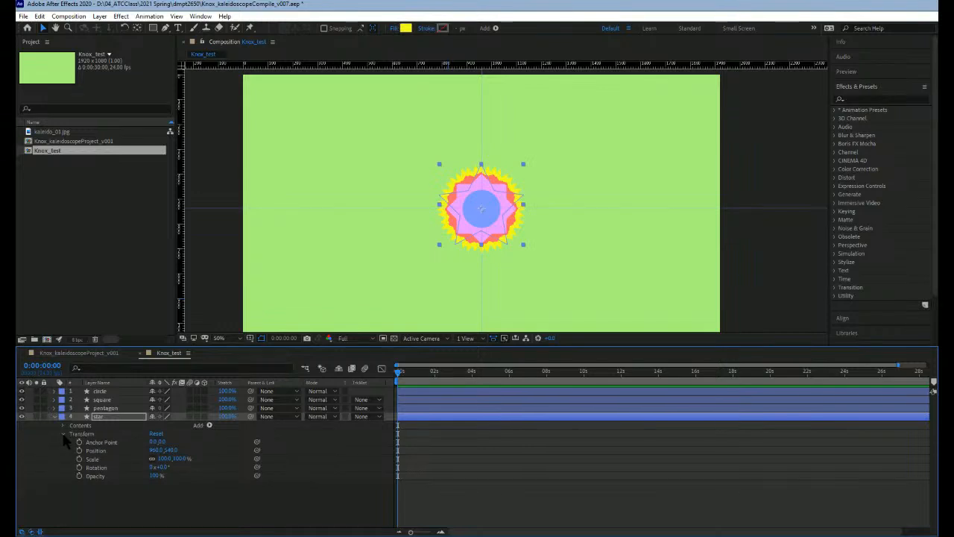
left_click(54, 416)
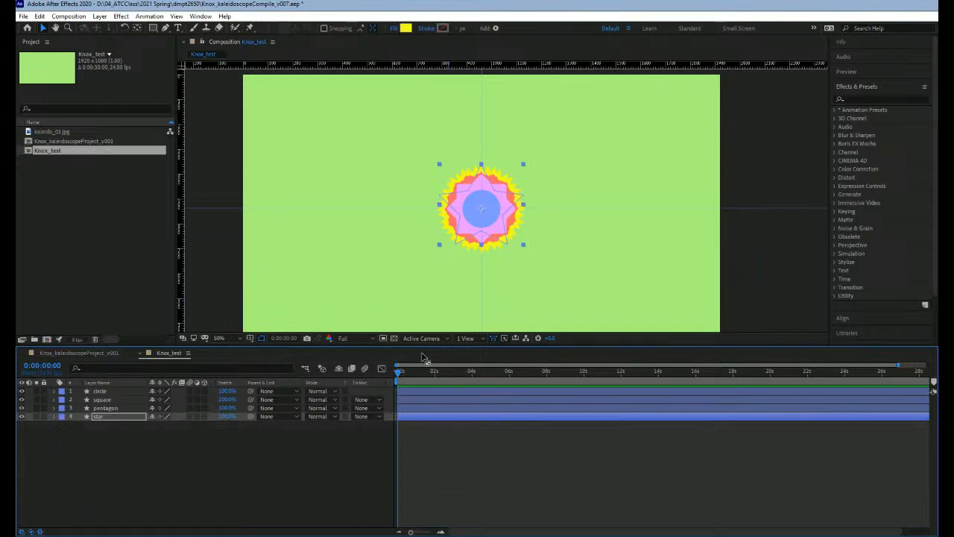
Step: Select the circle's shape inside its layer and move it straight up beyond the star, spreading its copies into a ring around the centre
left_click(375, 248)
left_click(489, 211)
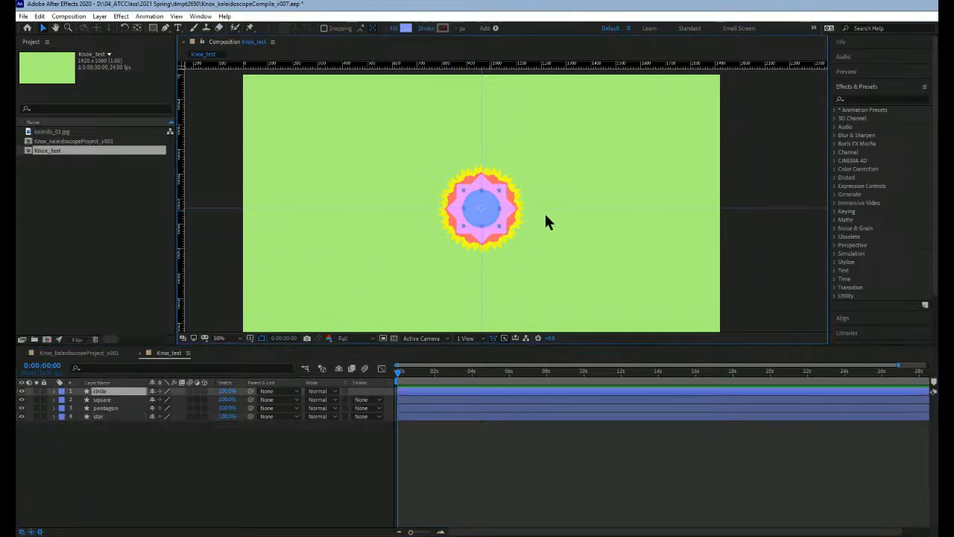
double_click(490, 212)
left_click_drag(492, 201, 504, 131)
Step: Move the square's shape straight up from the centre until it sits behind the top circle, spreading its copies into a matching ring
left_click(490, 200)
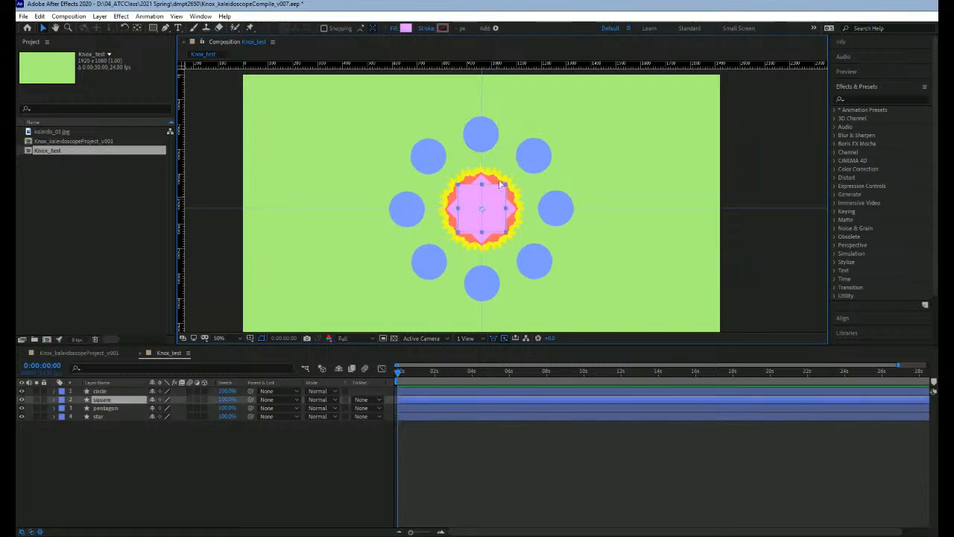
left_click_drag(500, 181, 505, 128)
key("ctrl+z")
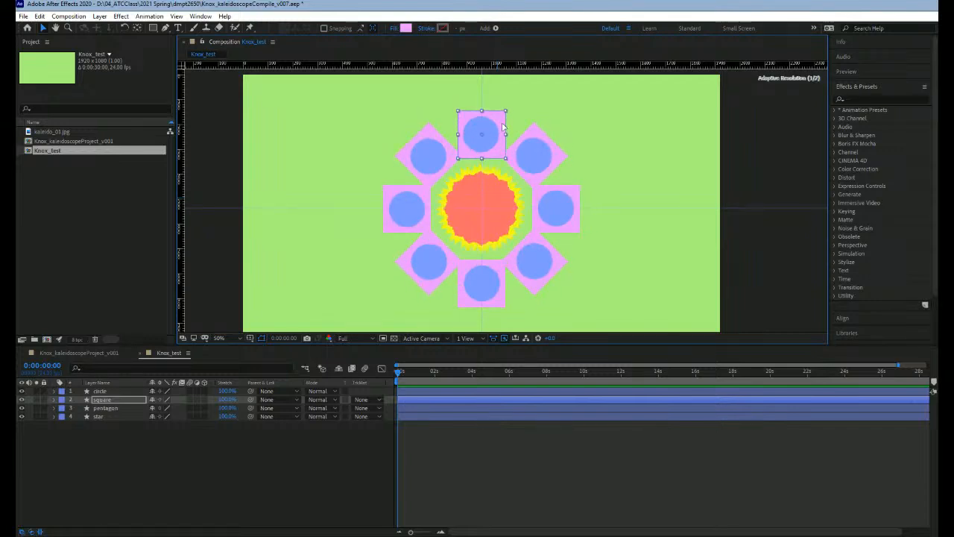
Step: Move the pentagon's shape straight up from the centre beyond the top square, spreading its copies into an outer ring
scroll(519, 180, "down", 2)
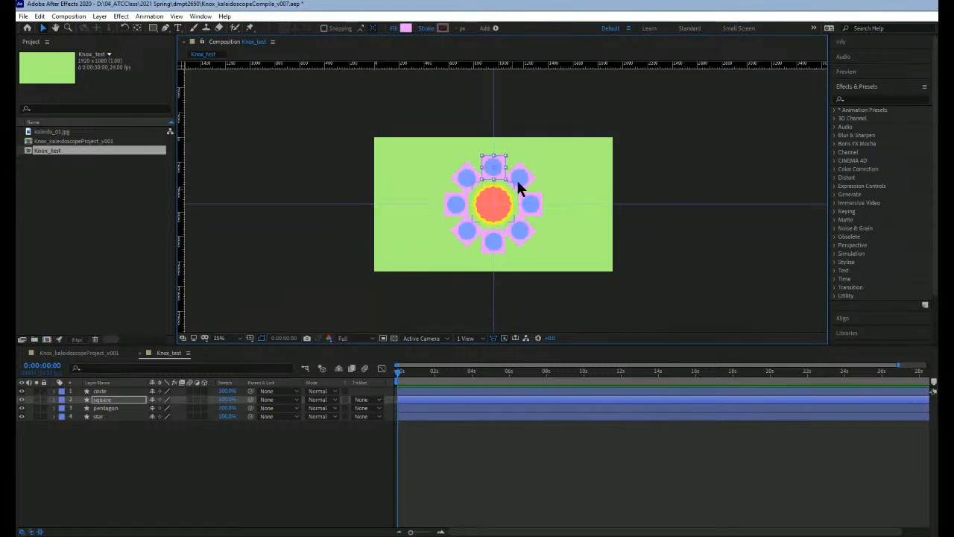
scroll(541, 177, "up", 2)
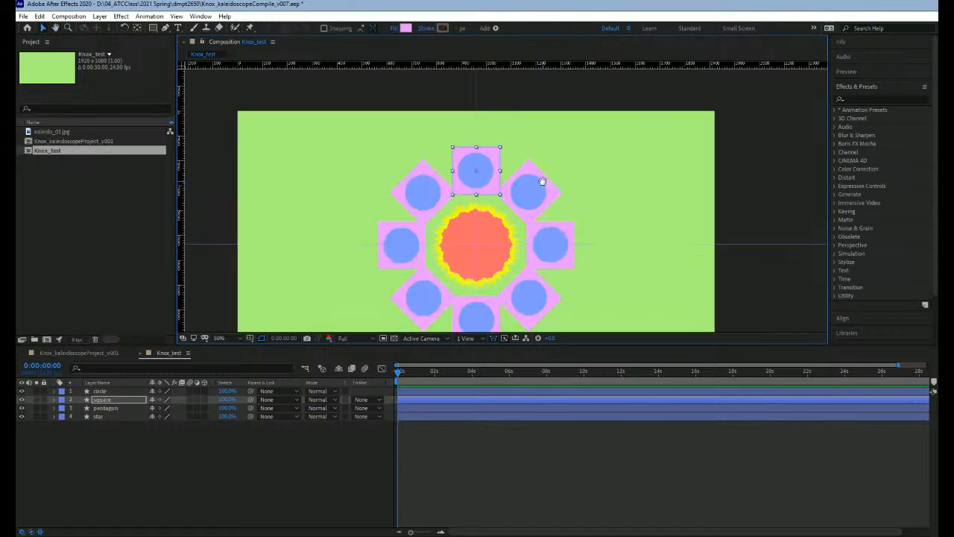
left_click_drag(538, 186, 535, 182)
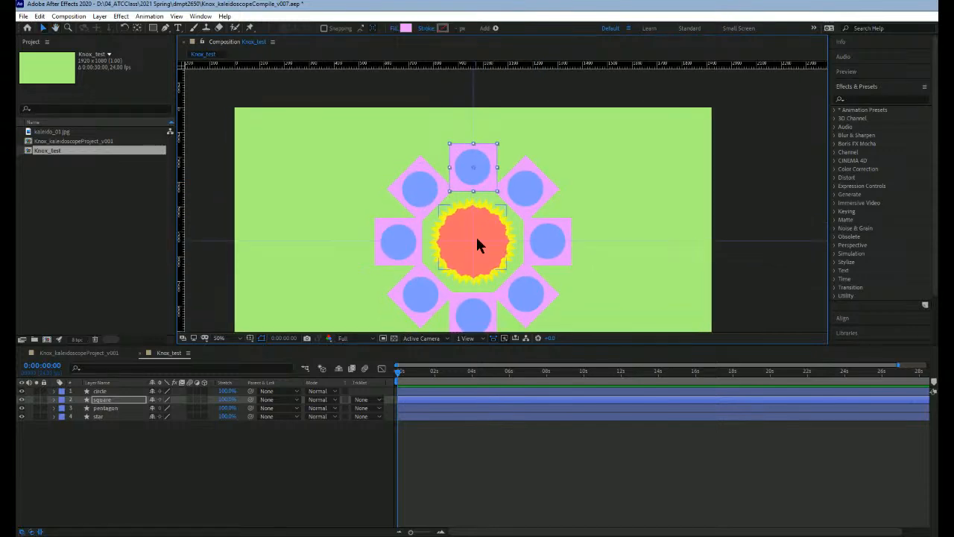
left_click(477, 231)
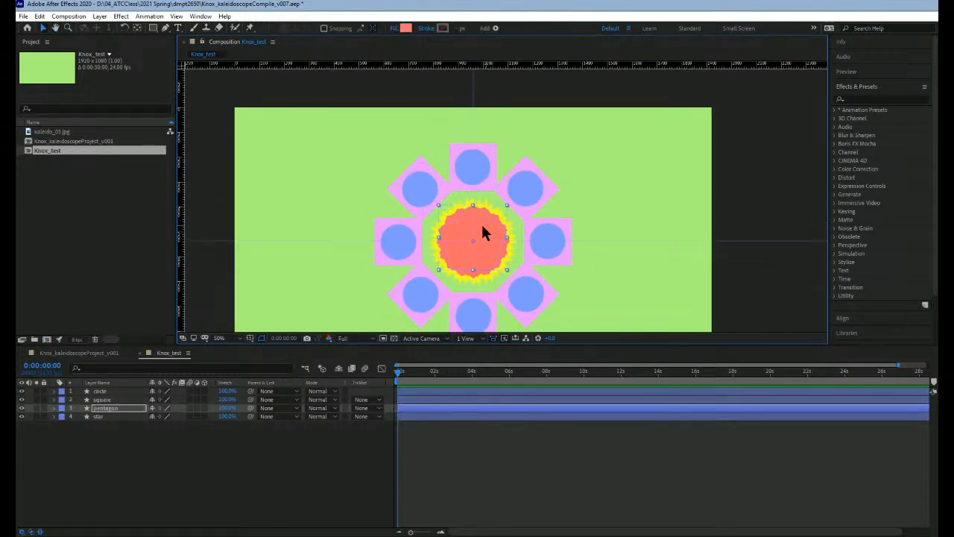
left_click_drag(482, 231, 502, 113)
Step: Move the star's shape up and left from the centre so its copies fill the gaps between the outer pentagons
left_click(481, 237)
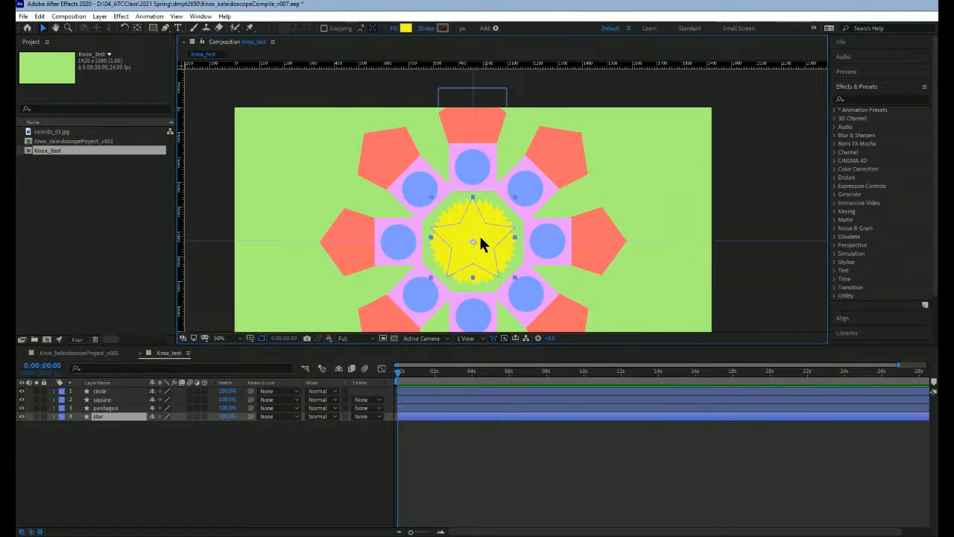
left_click_drag(483, 236, 513, 156)
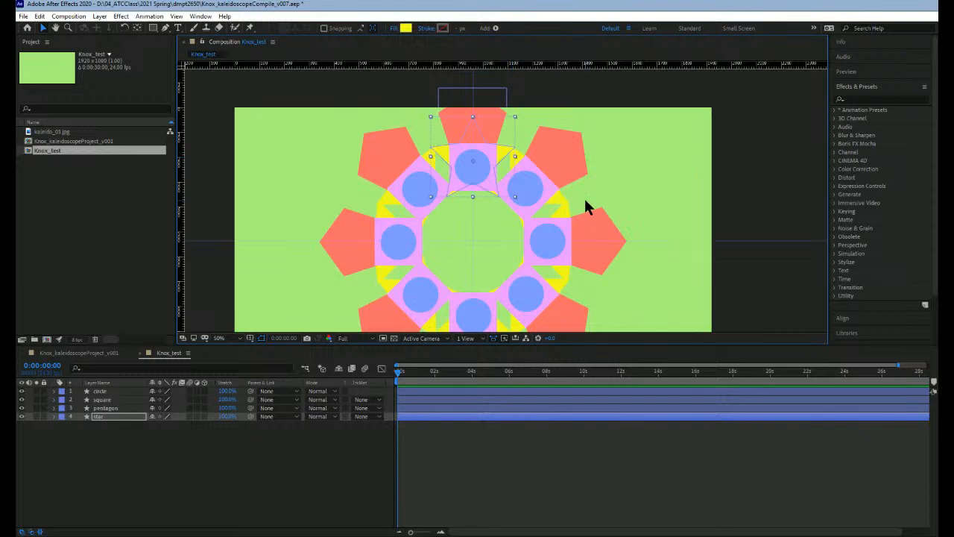
key("comma")
key("h")
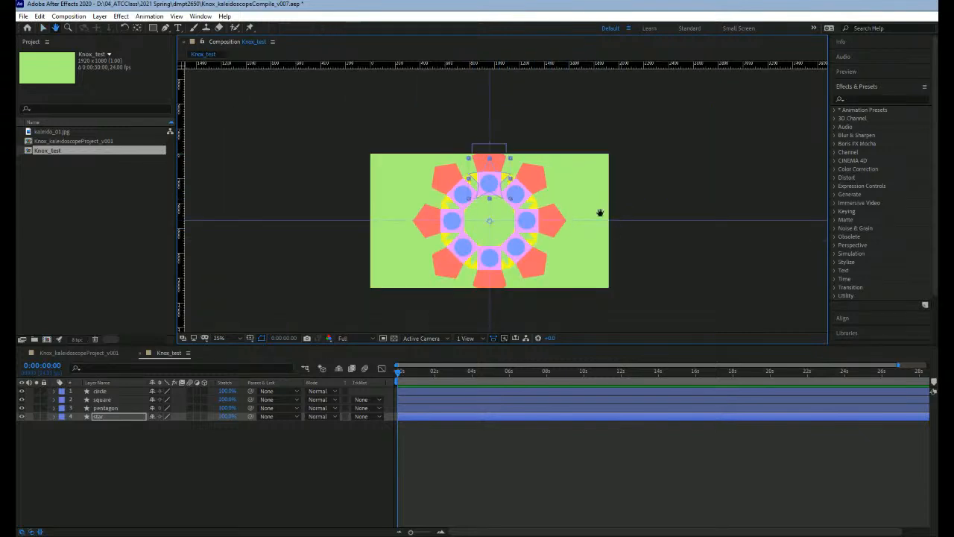
key("period")
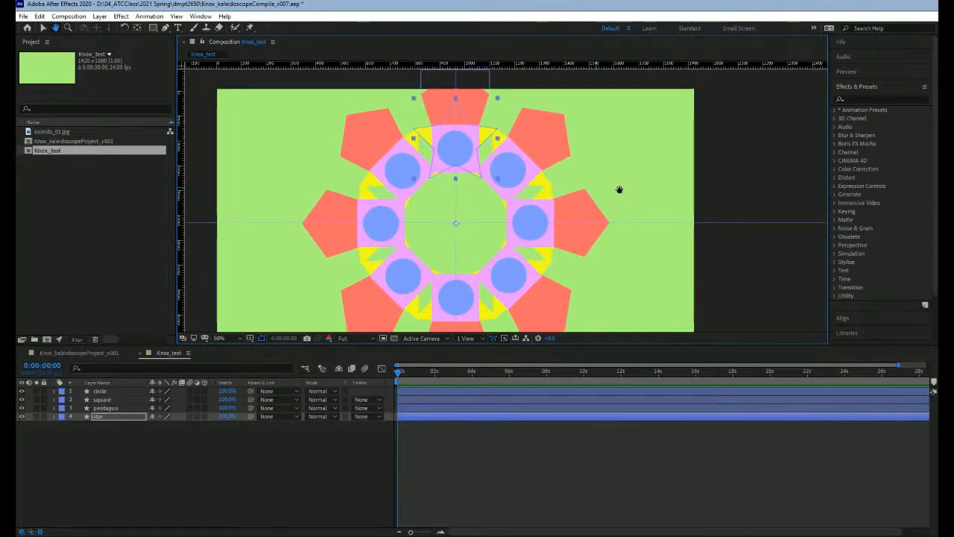
left_click_drag(619, 190, 599, 184)
key("v")
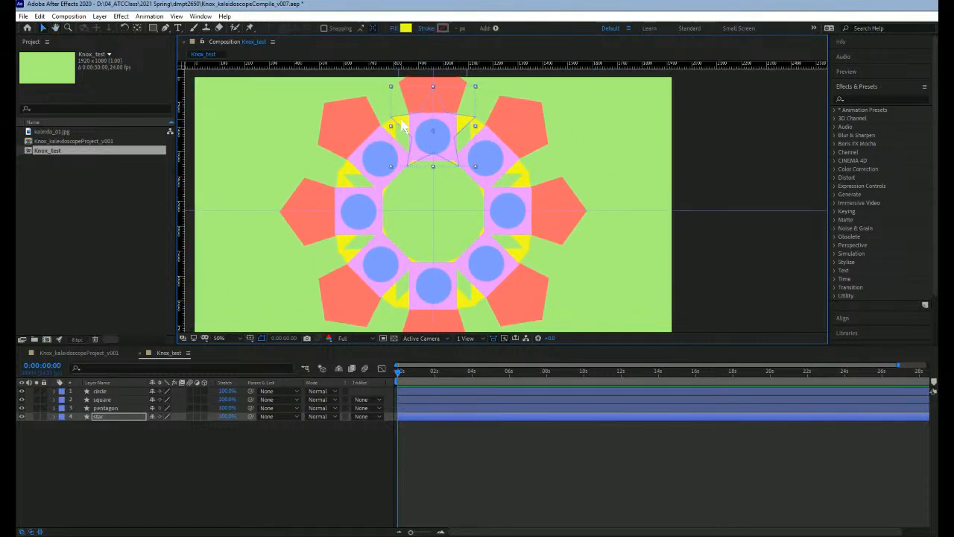
left_click_drag(400, 123, 349, 97)
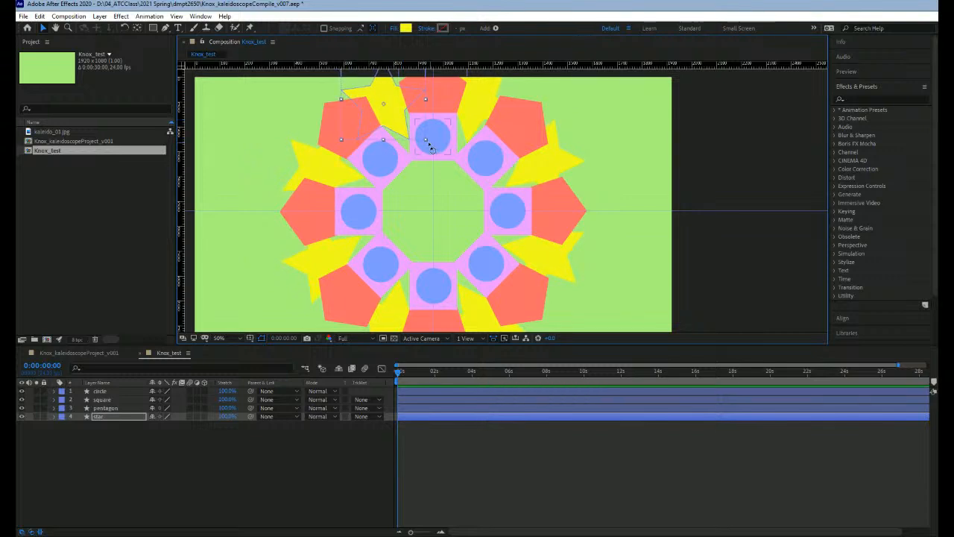
Step: Rotate, nudge and slightly shrink the star's shape to fit between the pentagons, then deselect it
left_click_drag(429, 147, 428, 153)
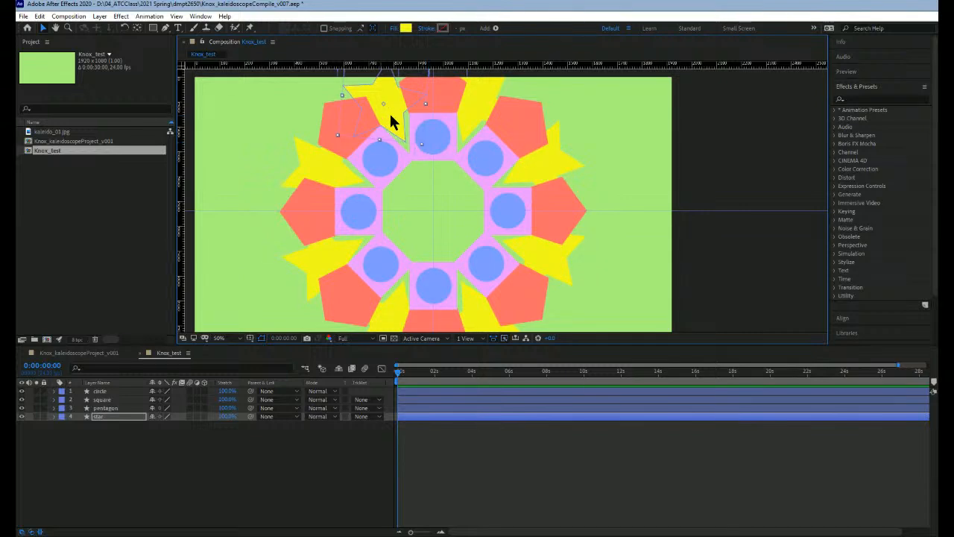
left_click_drag(393, 115, 393, 115)
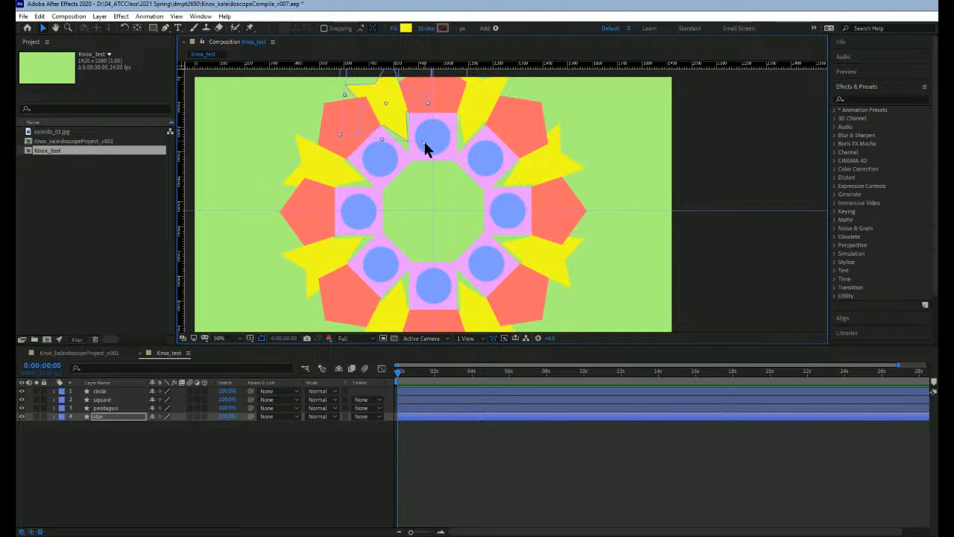
left_click_drag(423, 152, 427, 150)
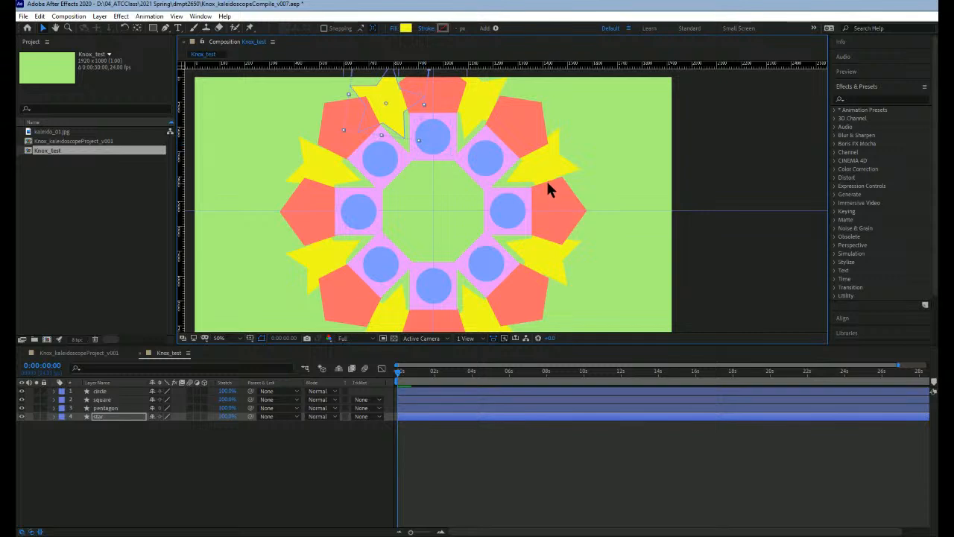
left_click(601, 144)
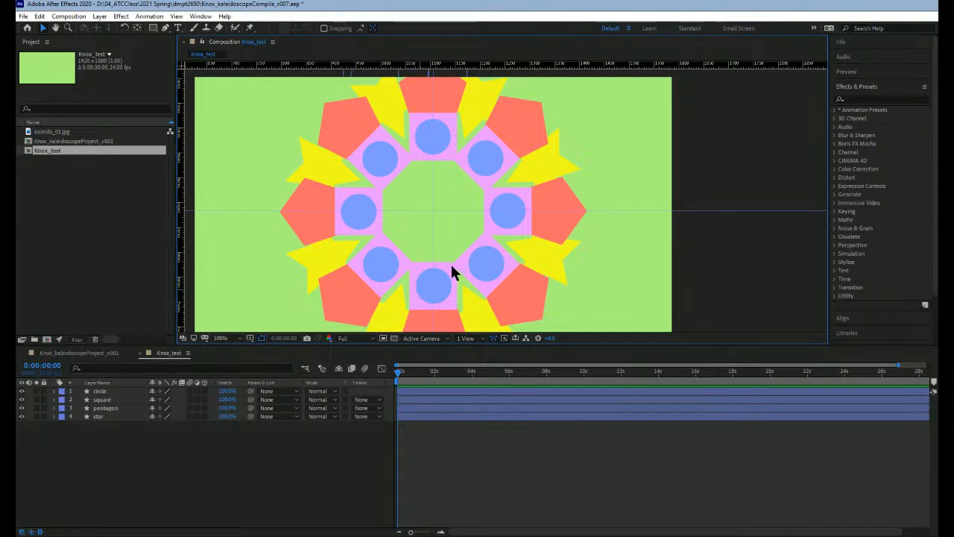
Step: Set the square layer's Rotation to 22.5° so the squares sit between the circles, then deselect the layer
key("h")
left_click_drag(533, 199, 525, 171)
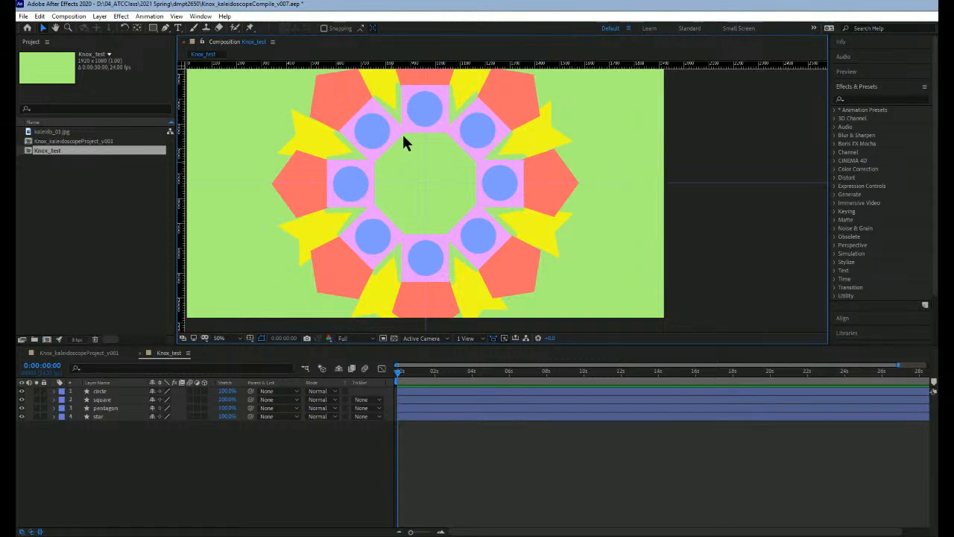
left_click(440, 135)
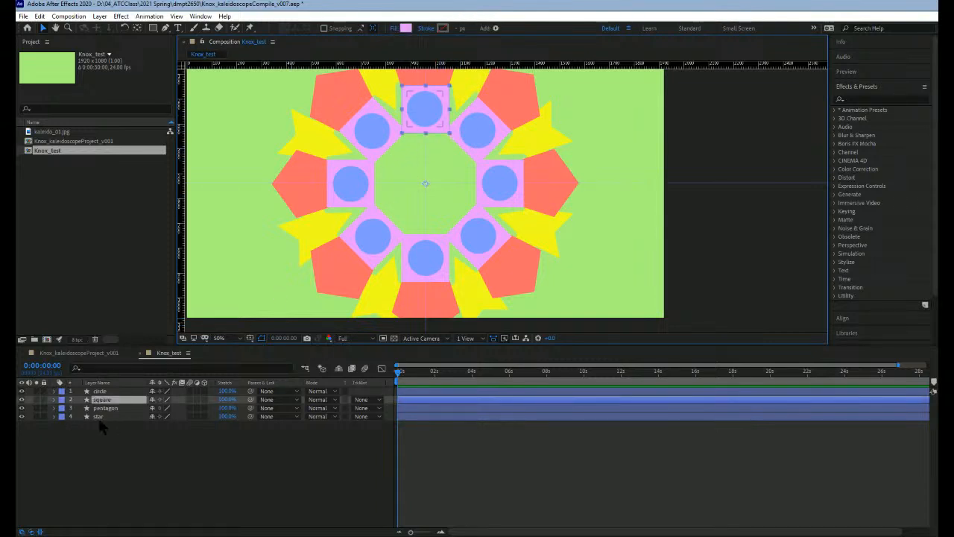
left_click(54, 399)
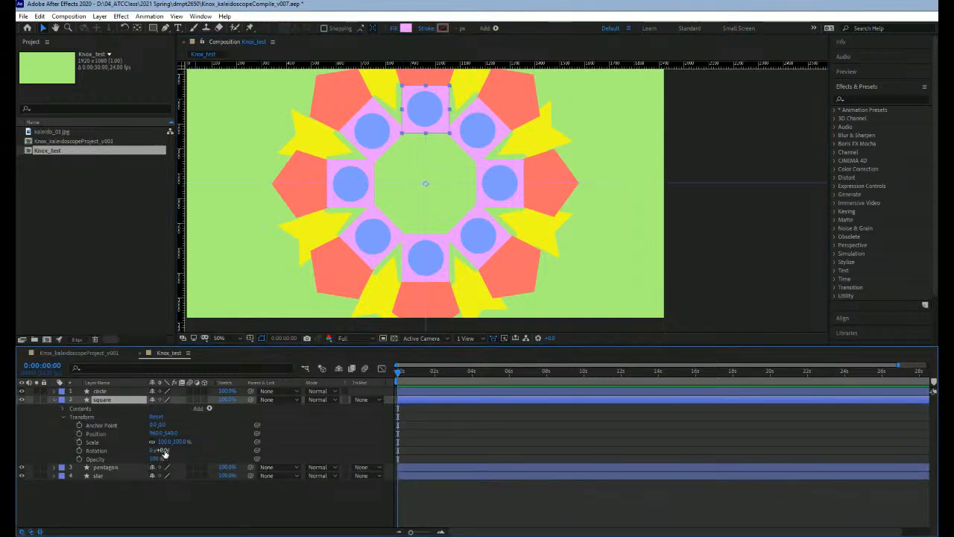
left_click_drag(159, 450, 175, 451)
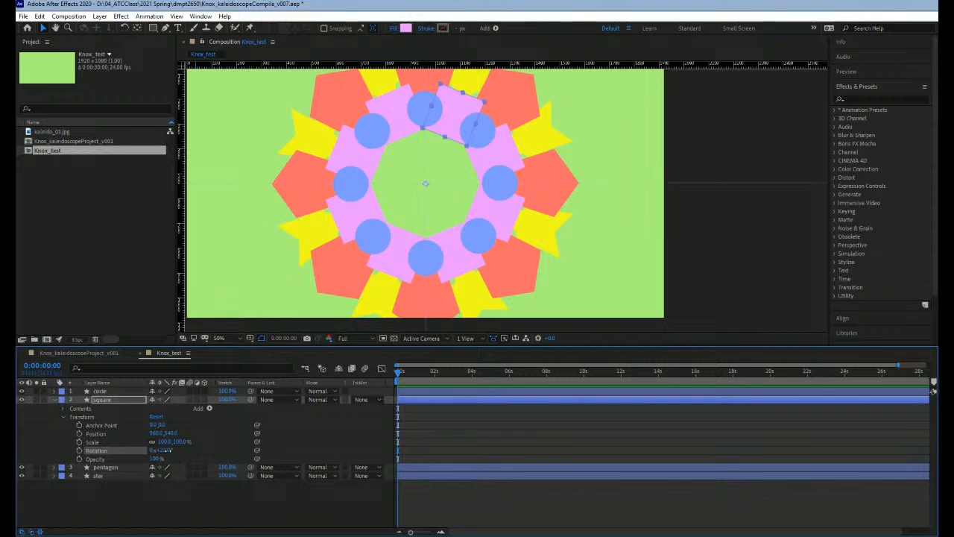
left_click(167, 451)
type("25")
key("Return")
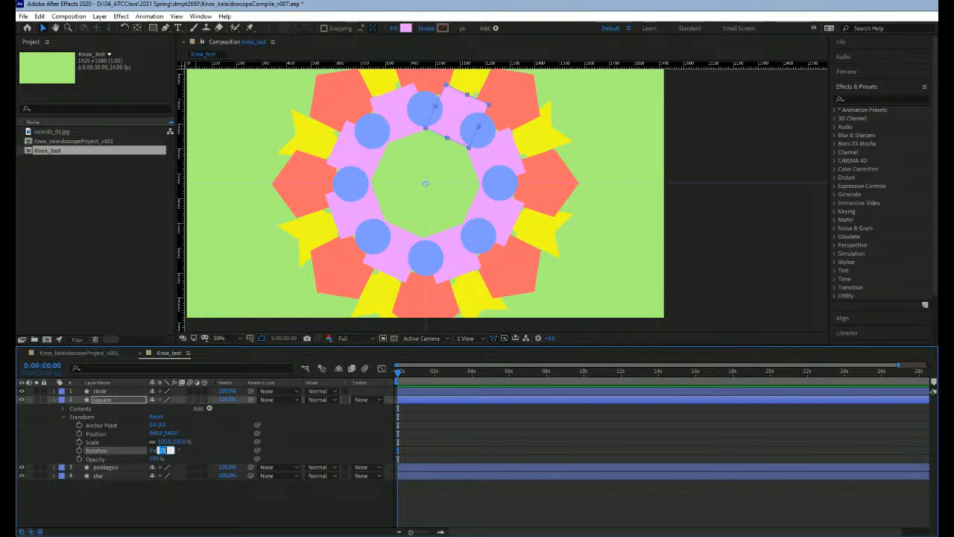
type("22.5")
key("Return")
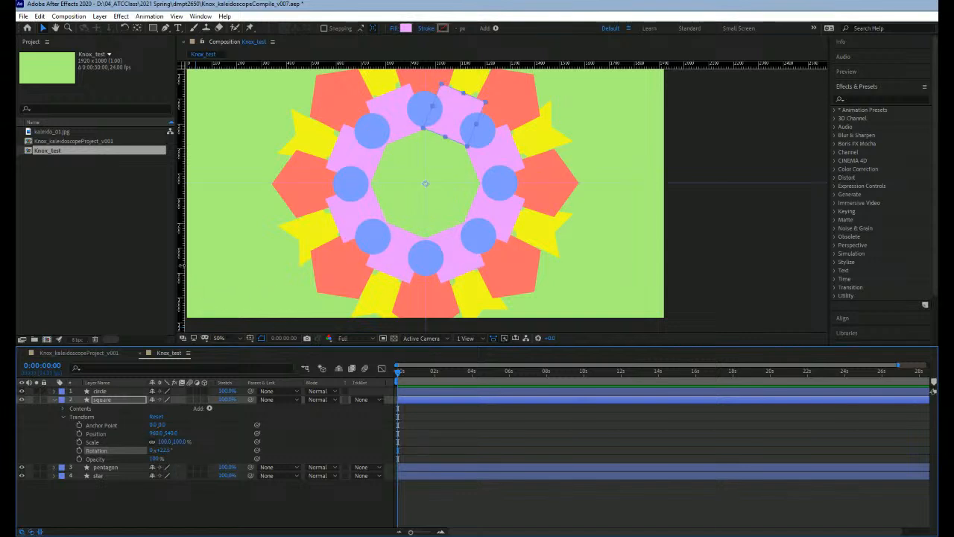
left_click(202, 266)
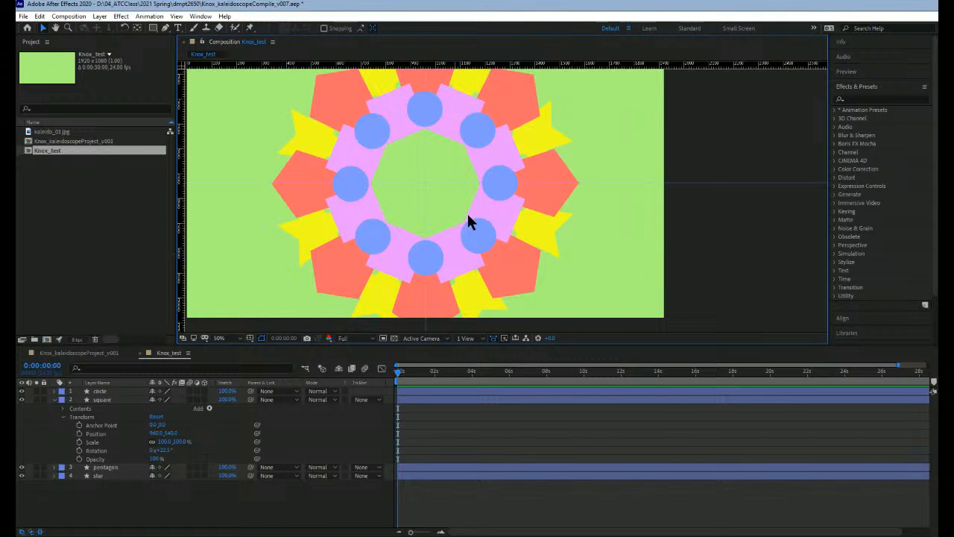
Step: Check the rotated square ring up close and collapse the square layer
scroll(580, 198, "down", 4)
scroll(555, 207, "up", 4)
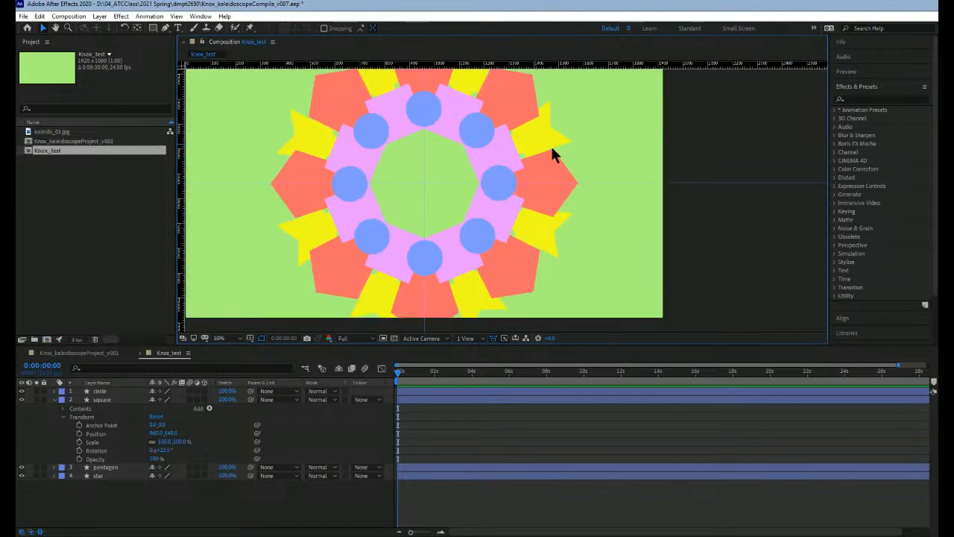
scroll(499, 252, "down", 2)
scroll(490, 239, "up", 4)
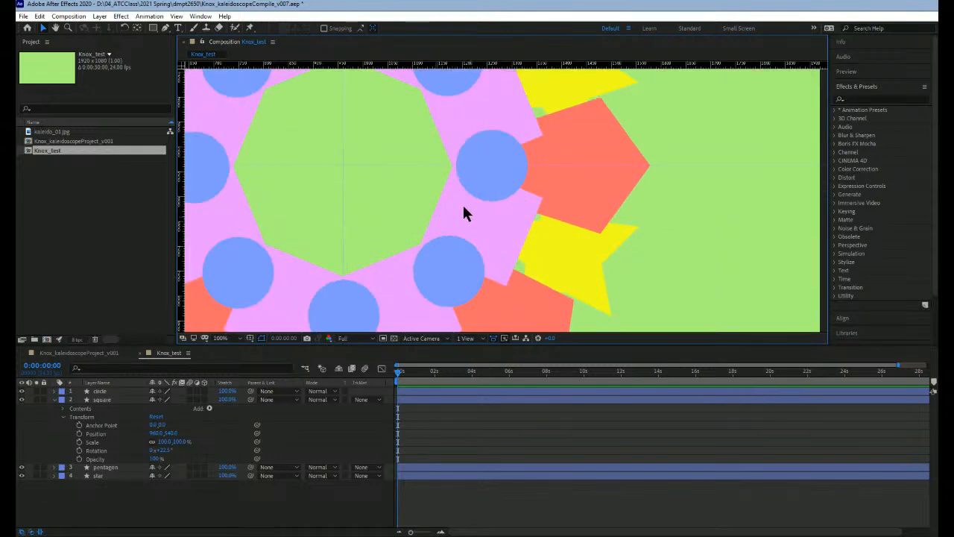
scroll(464, 208, "down", 2)
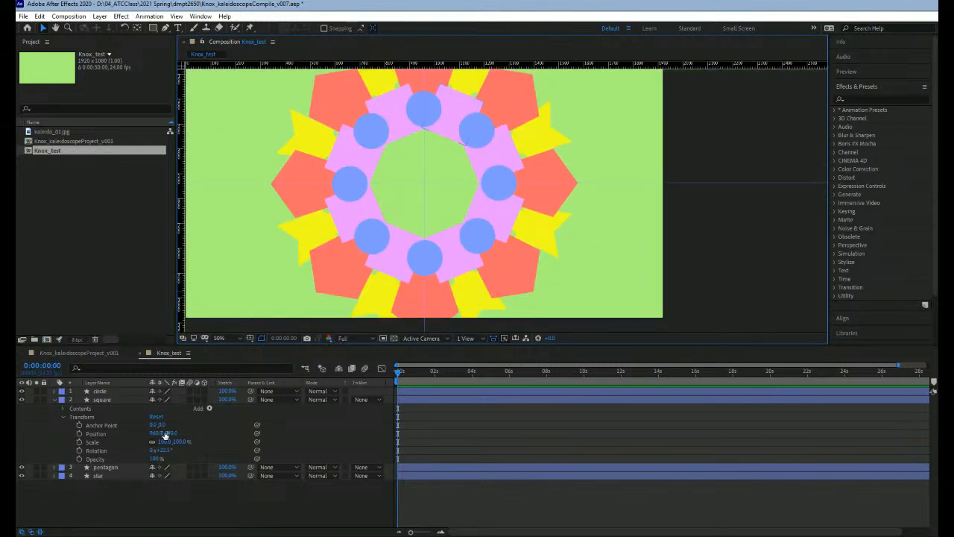
left_click(55, 399)
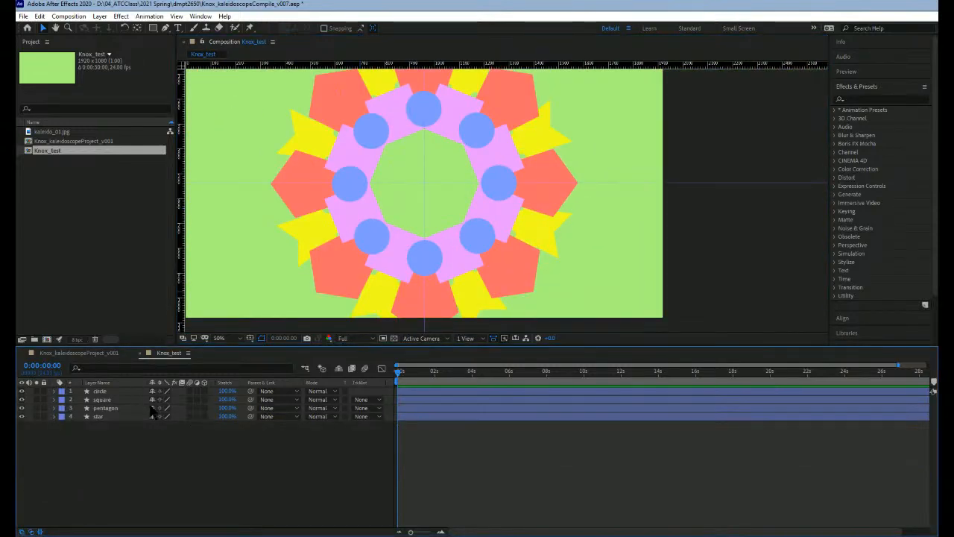
Step: Undo moving the whole circle layer, and move only the circle's shape down towards the centre until its copies overlap in a small ring
scroll(489, 238, "down", 2)
scroll(489, 247, "up", 2)
left_click(434, 108)
left_click_drag(434, 116, 438, 153)
key("ctrl+z")
double_click(436, 113)
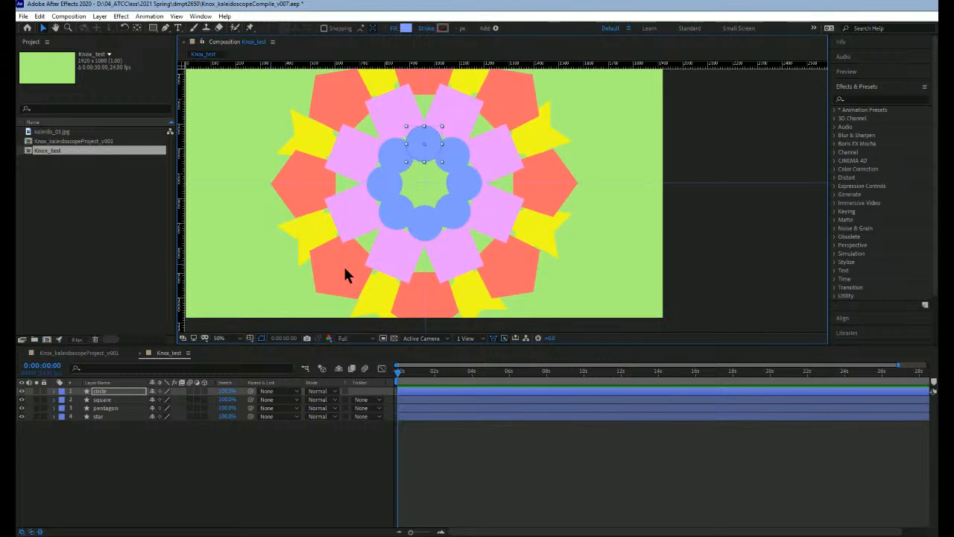
Step: Review the whole pattern, then expand the circle layer's Transform properties and select its Rotation
scroll(537, 219, "down", 2)
left_click_drag(561, 204, 547, 226)
scroll(481, 226, "up", 2)
scroll(577, 217, "up", 1)
scroll(576, 217, "down", 1)
scroll(573, 219, "down", 2)
left_click(93, 391)
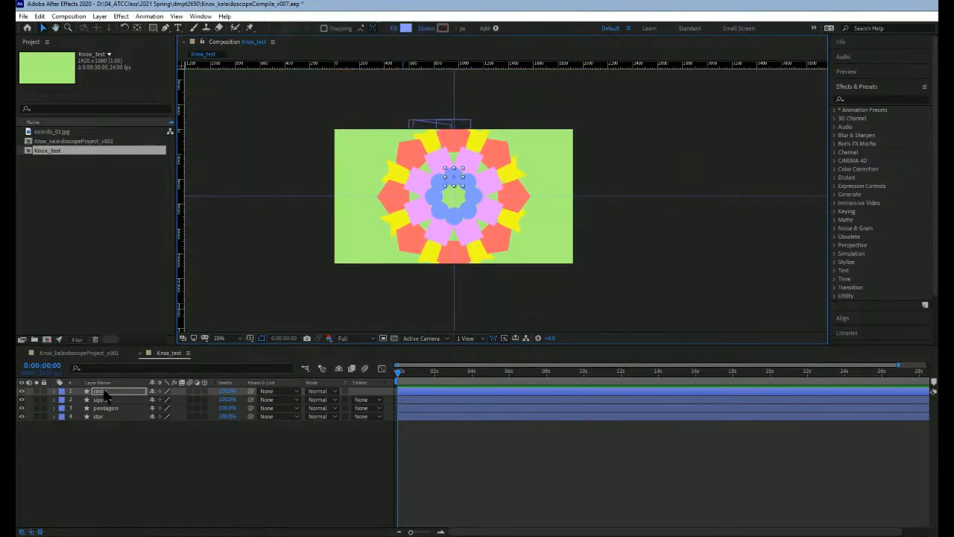
left_click(53, 391)
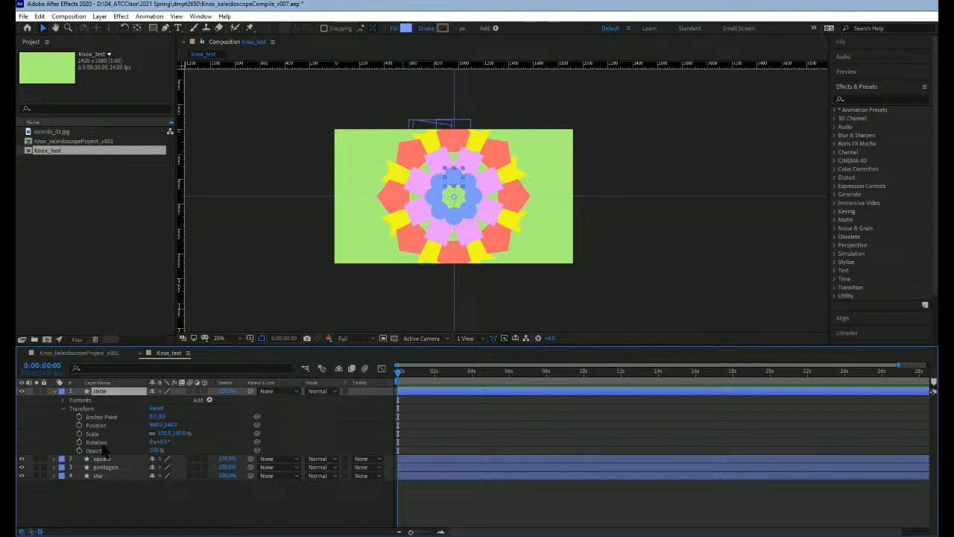
left_click(104, 443)
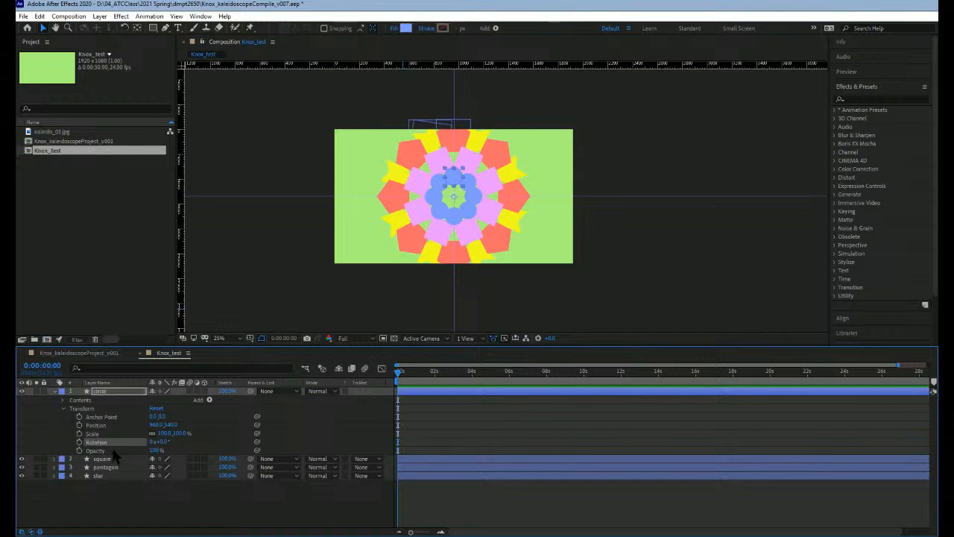
Step: Return the current time to 0:00:00:00 and enable keyframing for the circle layer's Rotation with a first keyframe
mouse_move(414, 379)
left_mouse_down()
mouse_move(396, 373)
mouse_move(427, 374)
left_mouse_up()
left_click_drag(483, 390, 488, 372)
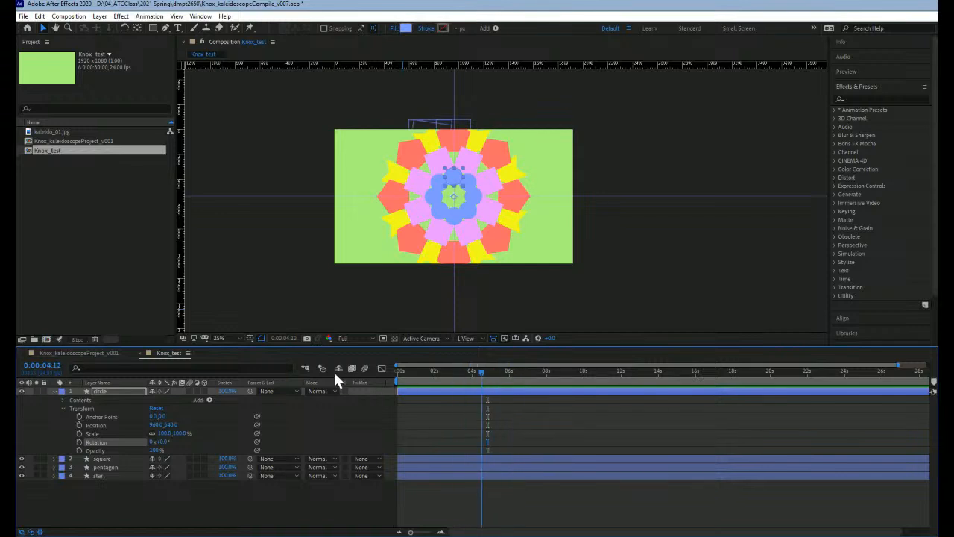
key("Home")
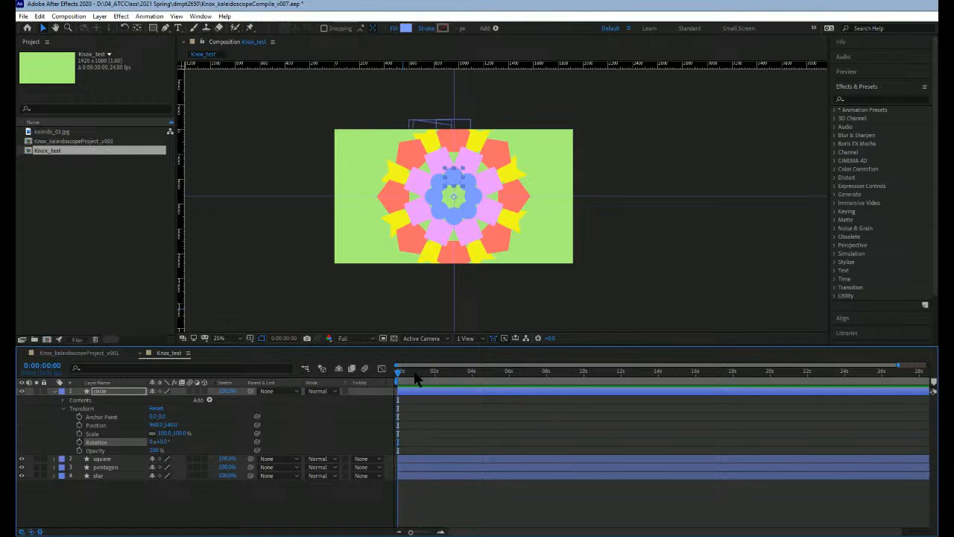
left_click(80, 442)
Step: Add circle Rotation keyframes of 17° at 0:00:00:10 and 72° at 0:00:02:05
left_click_drag(399, 372, 401, 373)
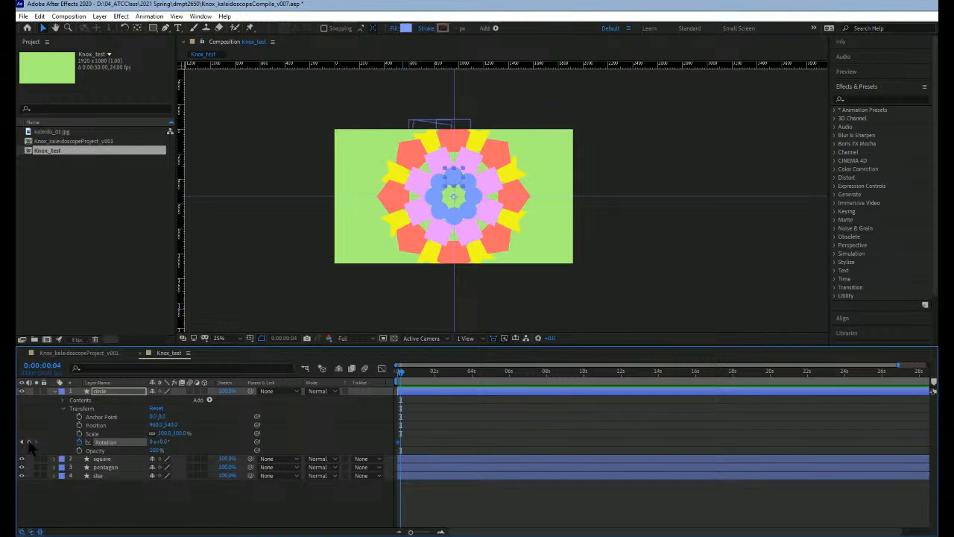
left_click(405, 372)
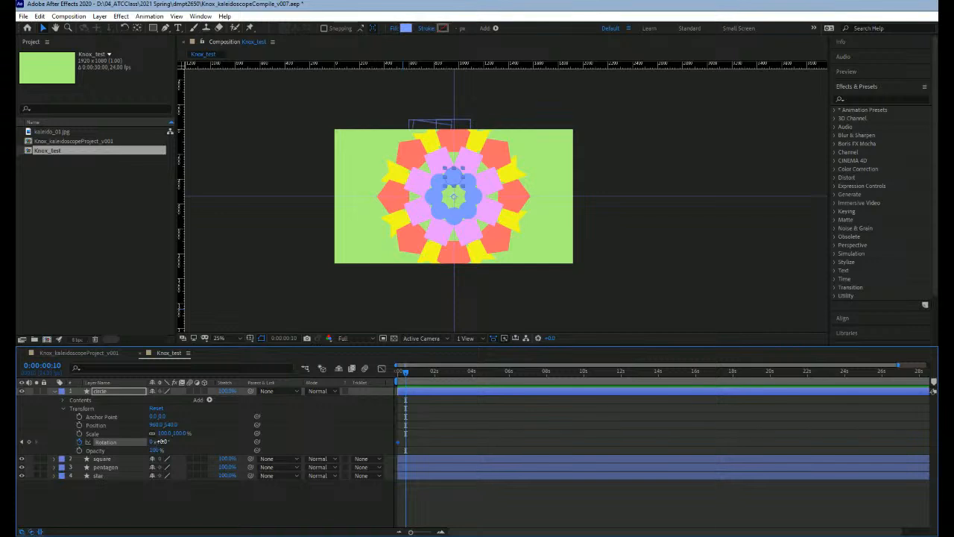
left_click_drag(156, 441, 166, 441)
left_click(438, 372)
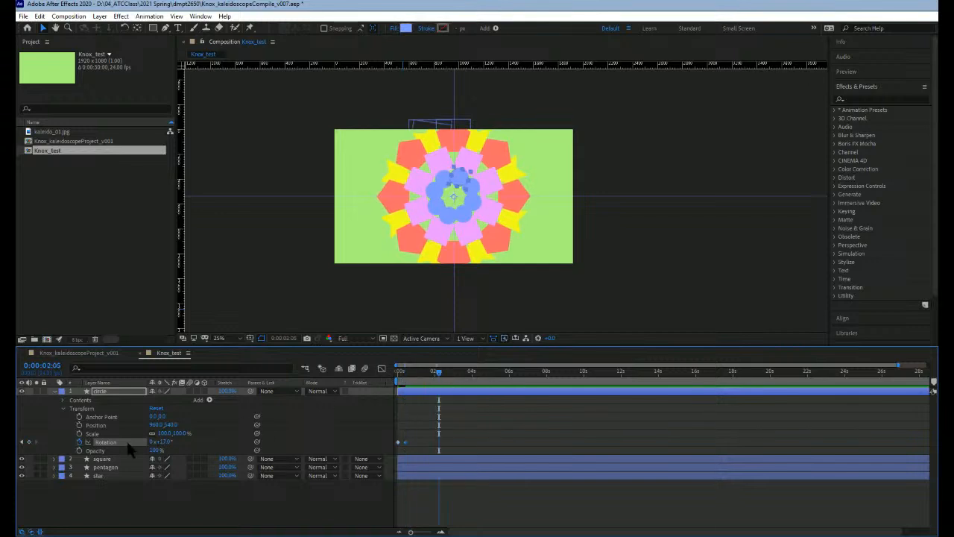
left_click_drag(180, 442, 185, 442)
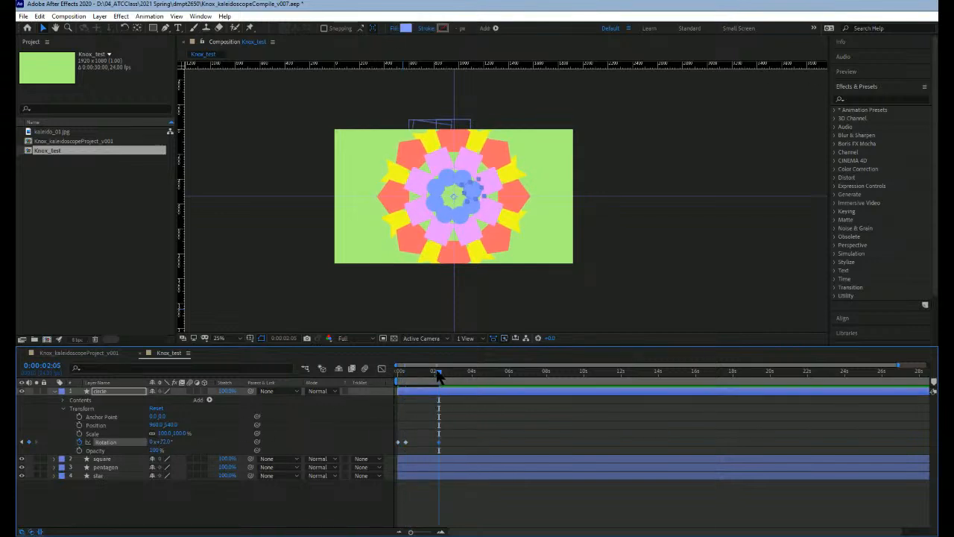
Step: Clear all of the circle layer's Rotation keyframes and re-enable keyframing with a first keyframe at 0:00:00:00
left_click_drag(439, 372, 469, 392)
left_click(79, 442)
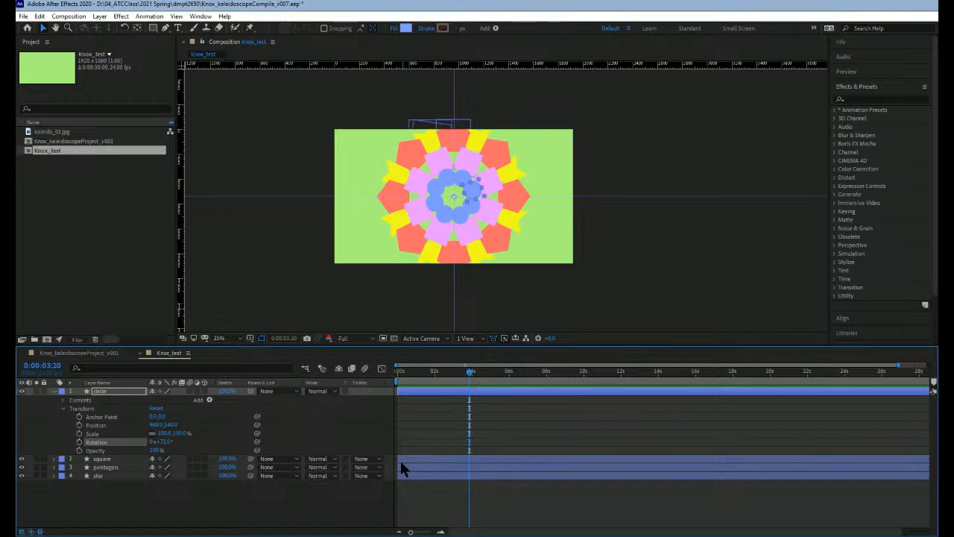
left_click(79, 441)
left_click_drag(468, 371, 324, 384)
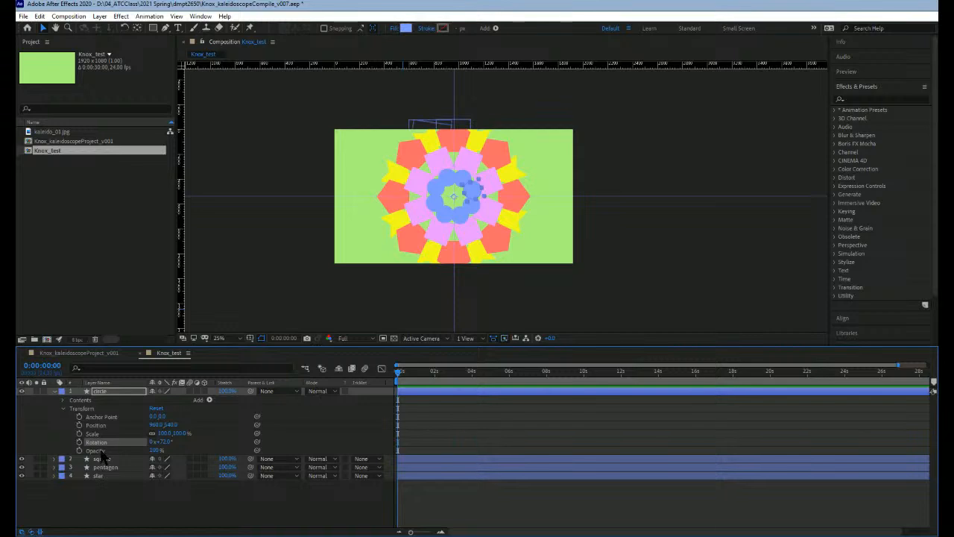
left_click(79, 442)
Step: Add a circle Rotation keyframe of 262° at 0:00:04:01 and scrub through the timeline to check the rotation
left_click_drag(400, 373, 473, 369)
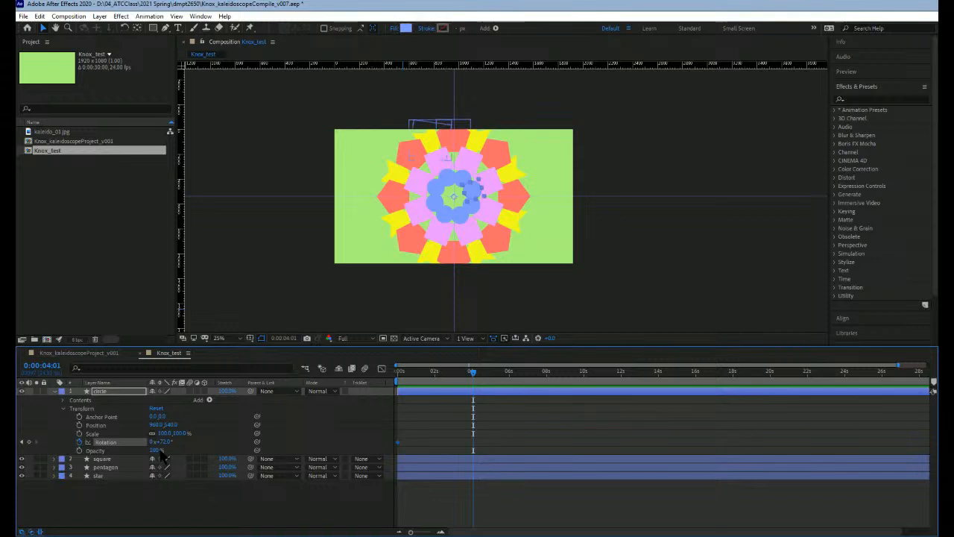
left_click_drag(164, 442, 253, 435)
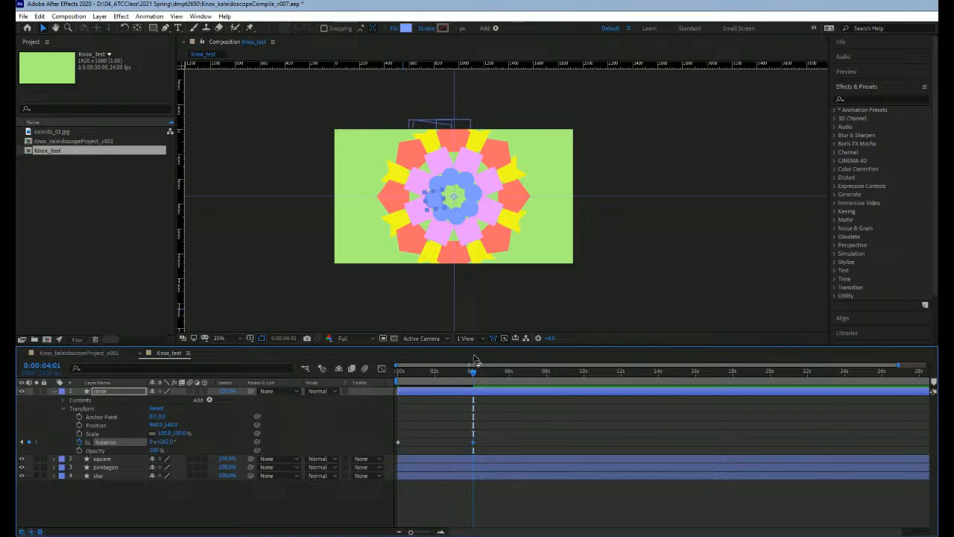
mouse_move(463, 368)
left_mouse_down()
mouse_move(365, 372)
mouse_move(472, 379)
left_mouse_up()
left_click_drag(475, 376, 504, 370)
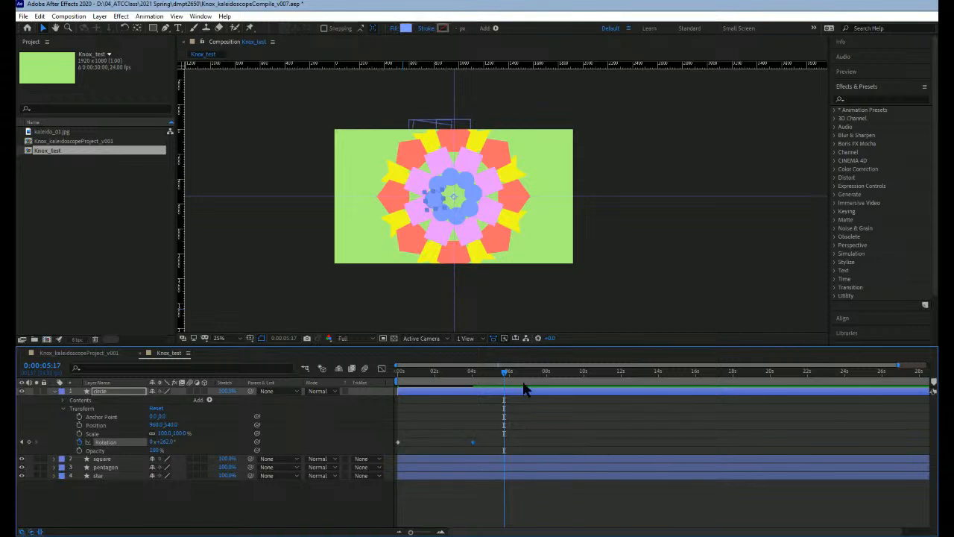
left_click_drag(505, 372, 401, 372)
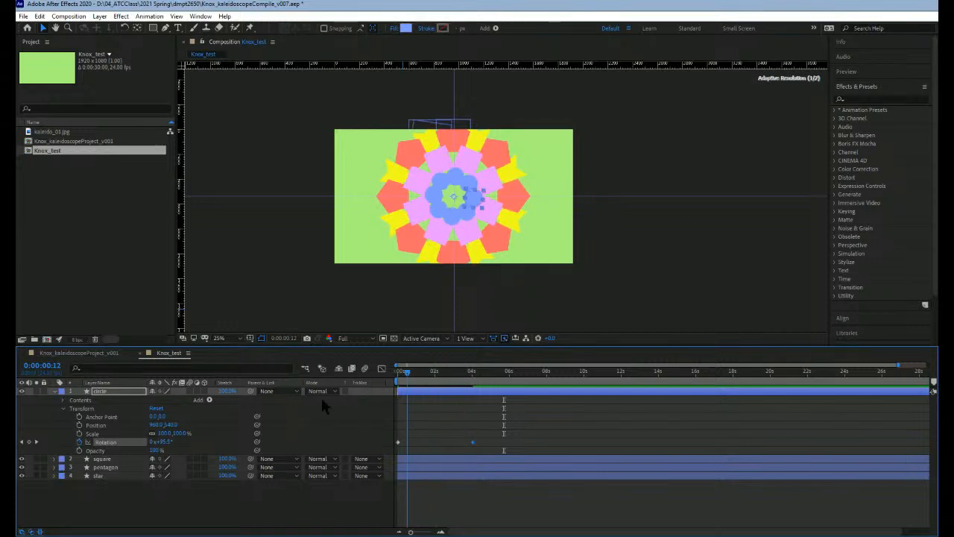
Step: Expand the circle layer's repeater and enable keyframing for its Start Opacity and End Opacity at 0:00:00:00
left_click(63, 409)
left_click(63, 400)
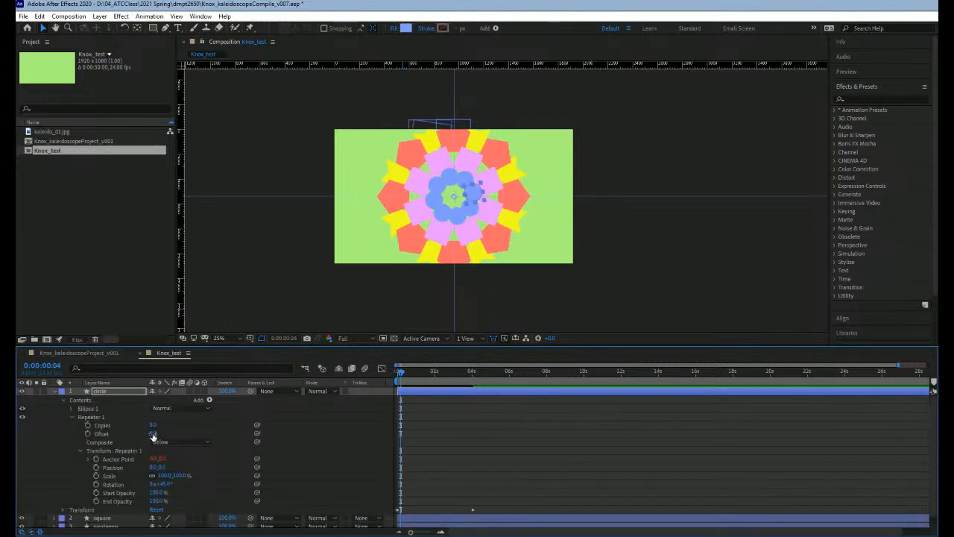
scroll(112, 453, "down", 1)
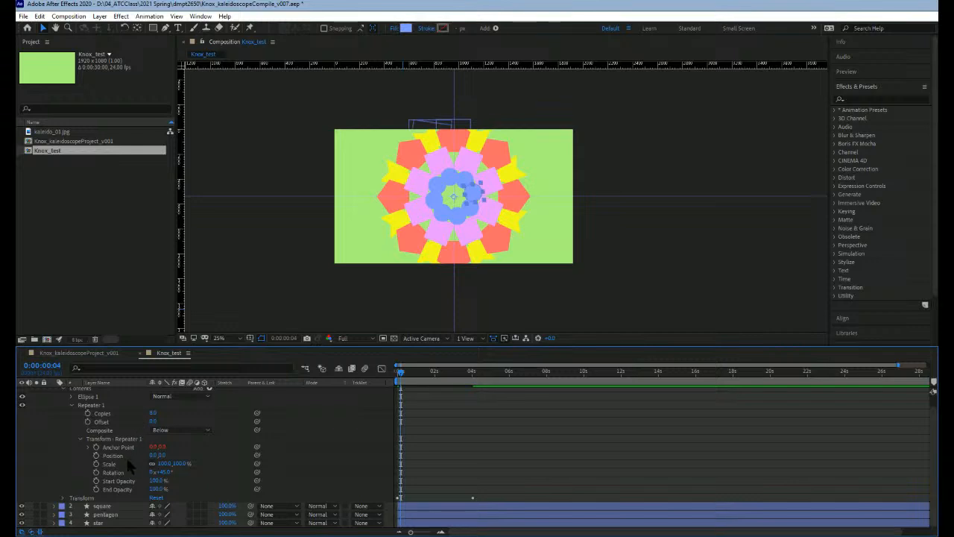
left_click(155, 481)
left_click_drag(401, 372, 389, 375)
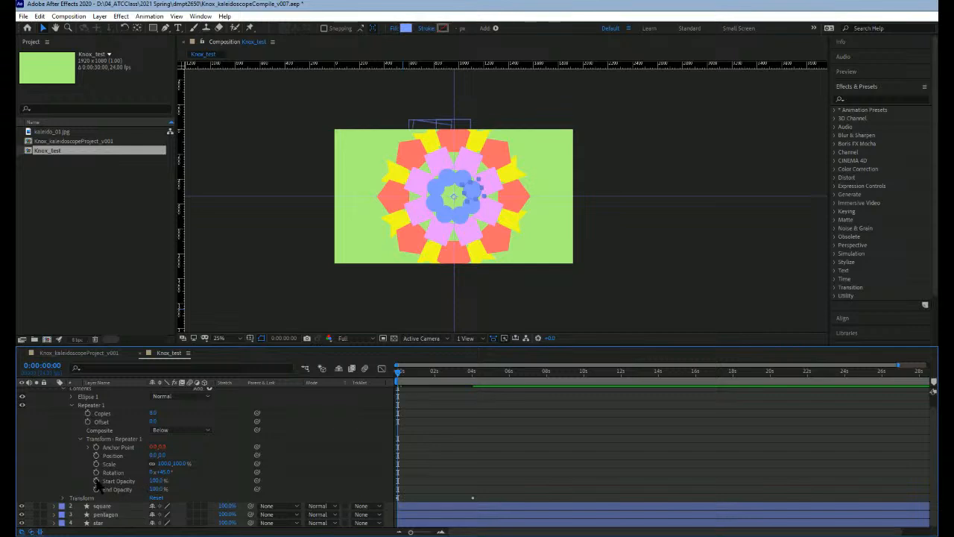
left_click(96, 481)
left_click(96, 489)
Step: Lower the circle repeater's Start Opacity at 0:00:02:00 to fade its copies, and add an End Opacity keyframe of 100% there
left_click_drag(398, 375, 435, 374)
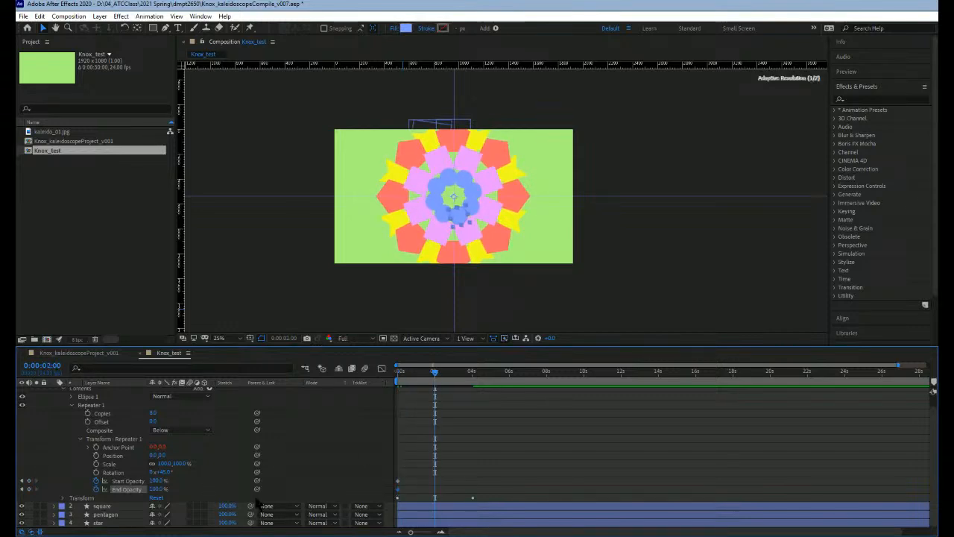
left_click_drag(155, 481, 149, 481)
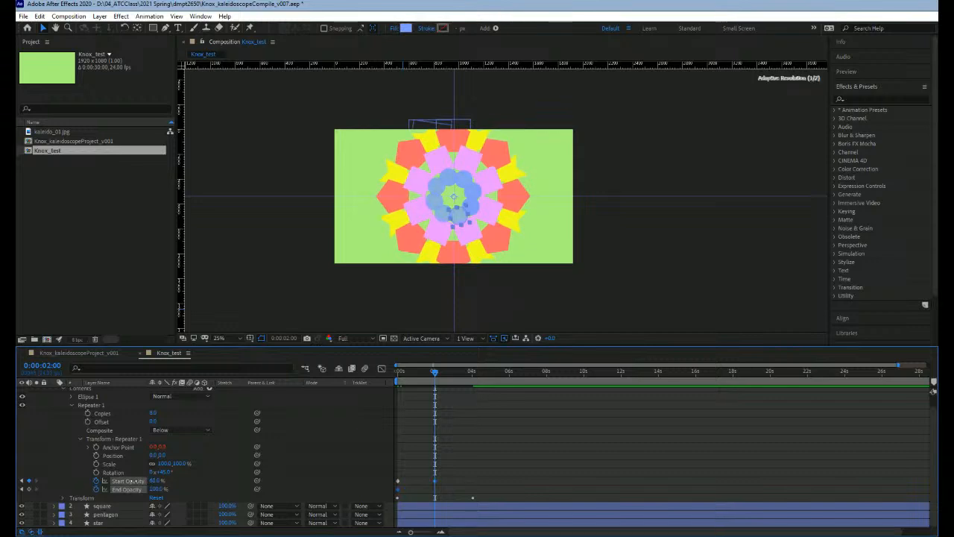
left_click_drag(128, 481, 124, 481)
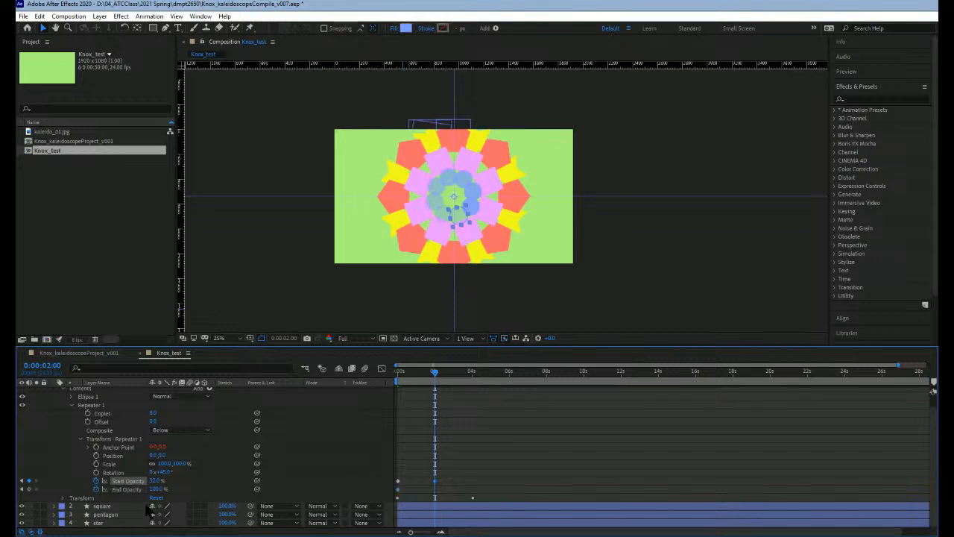
left_click(29, 489)
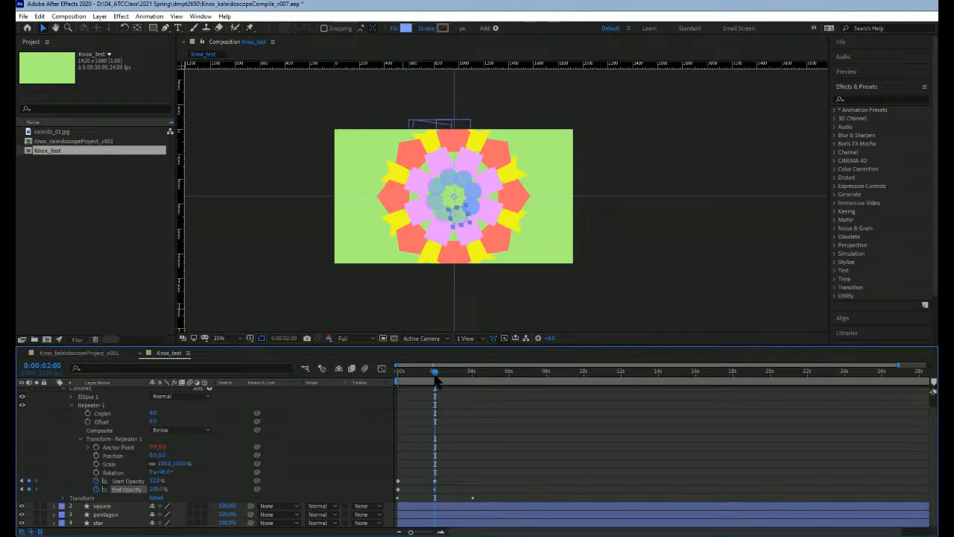
Step: Set the circle repeater's Start Opacity to 100% and End Opacity to 0% at 0:00:04:01, with End Opacity at 100% at 0:00:04:18
left_click_drag(441, 373, 472, 370)
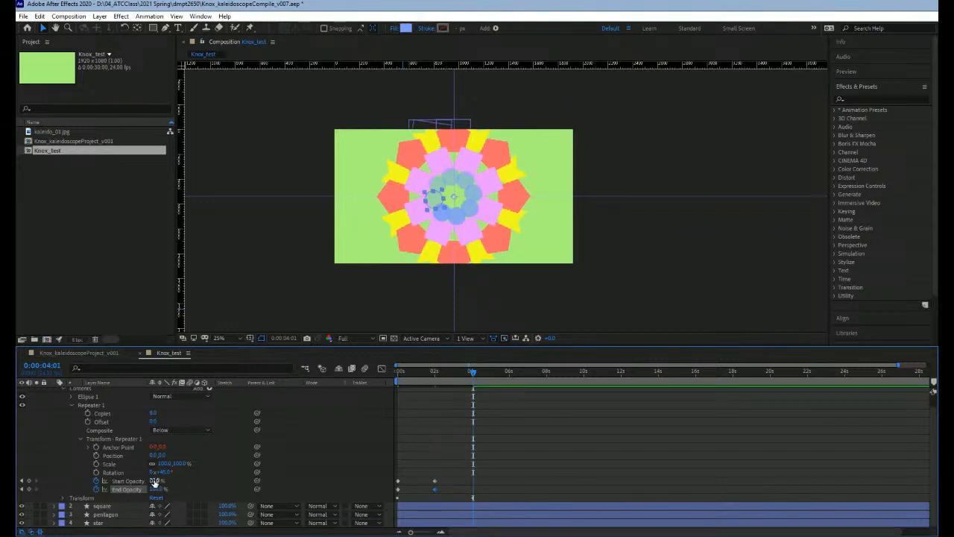
left_click_drag(171, 482, 102, 492)
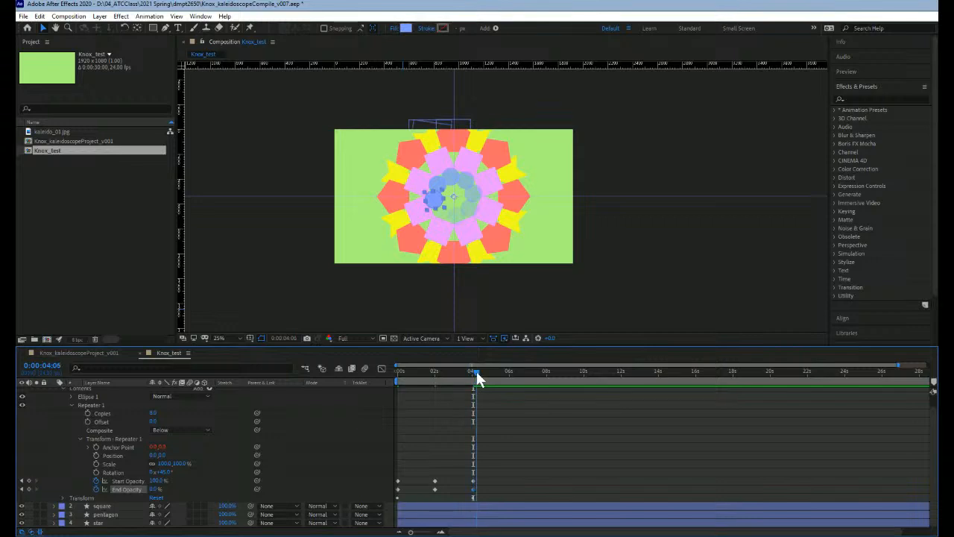
left_click_drag(475, 373, 485, 374)
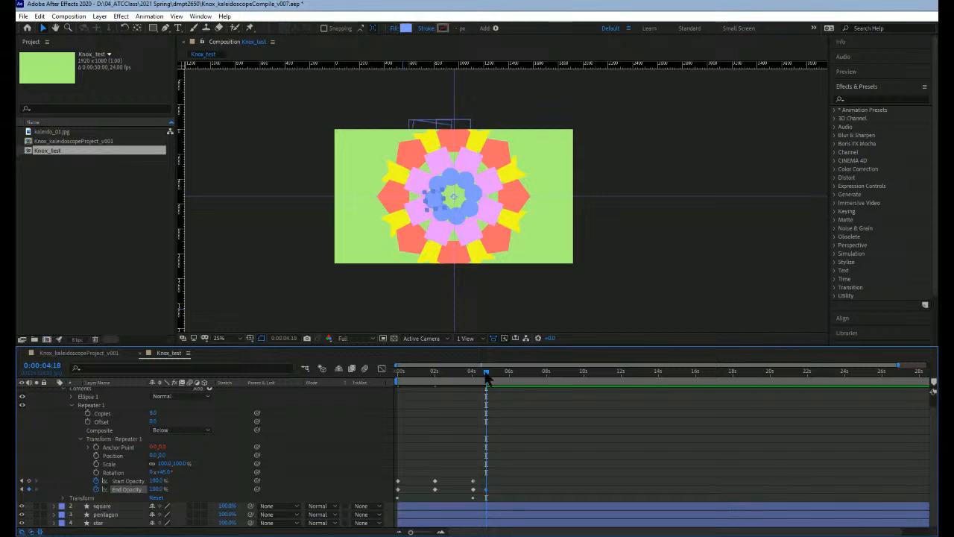
Step: Preview the circle animation from the beginning and return the current time to 0:00:00:00
left_click_drag(482, 369, 391, 374)
key("space")
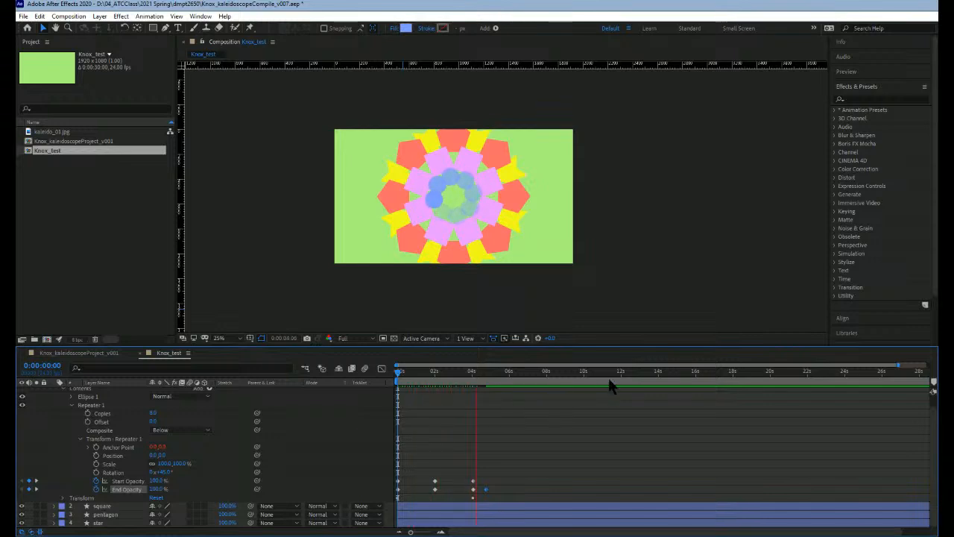
key("space")
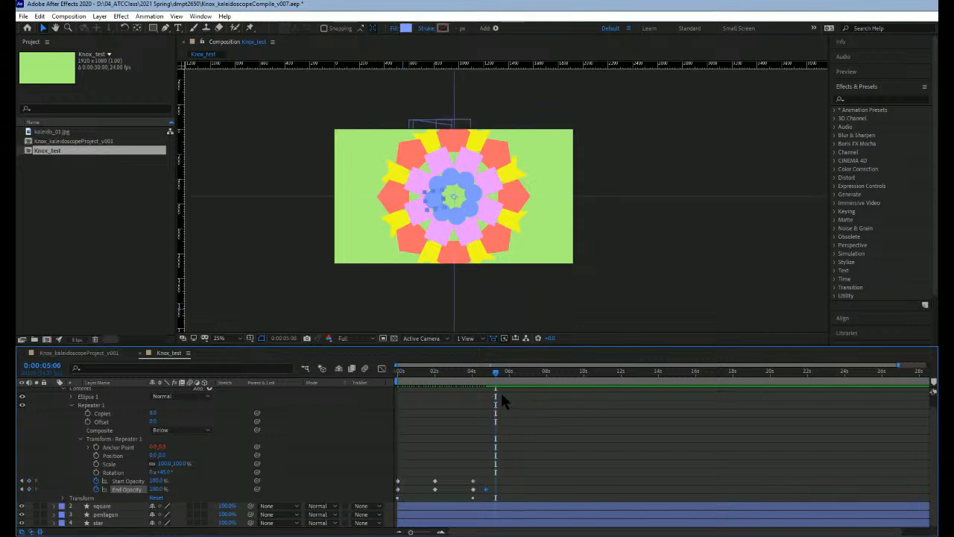
key("Home")
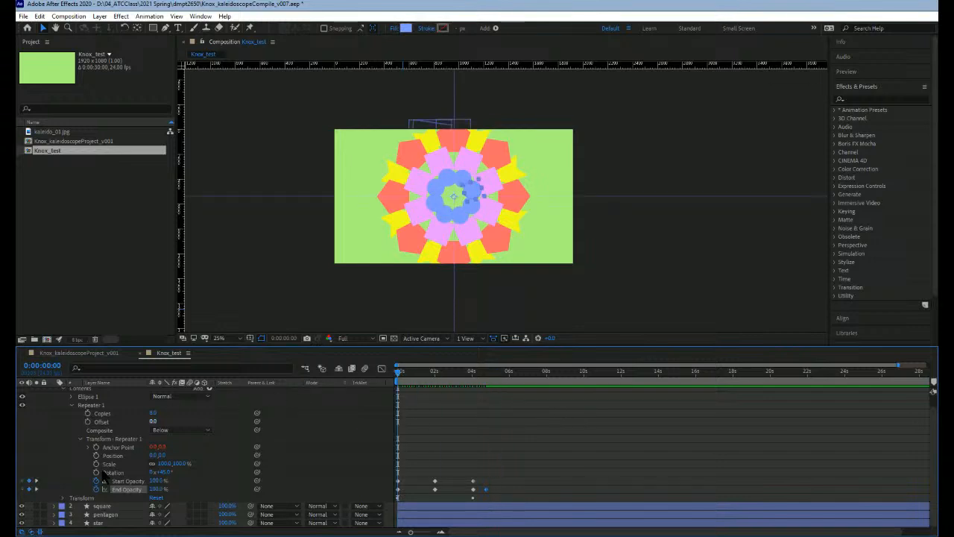
Step: Collapse the circle layer's properties and expand the square layer's Repeater 1 with its transform properties
left_click(79, 439)
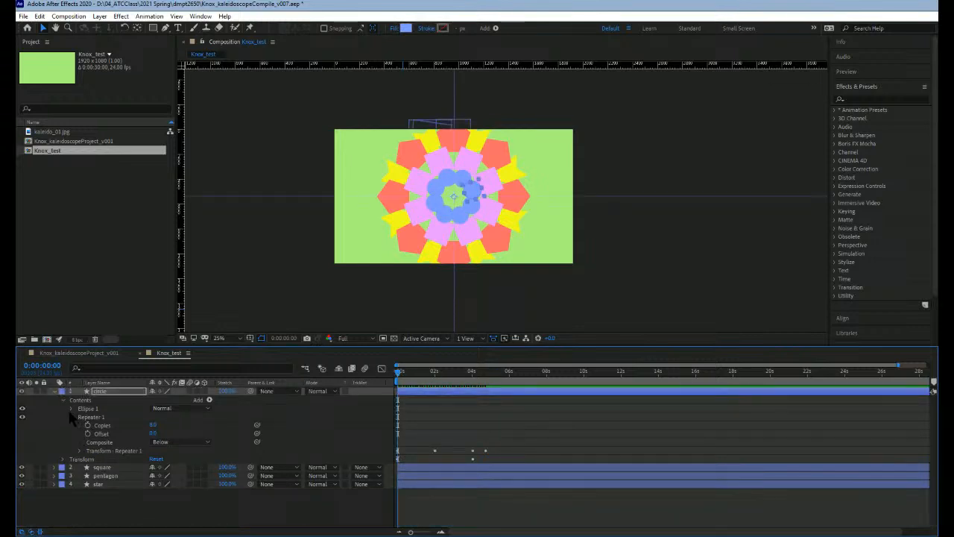
left_click(71, 416)
left_click(64, 400)
left_click(54, 392)
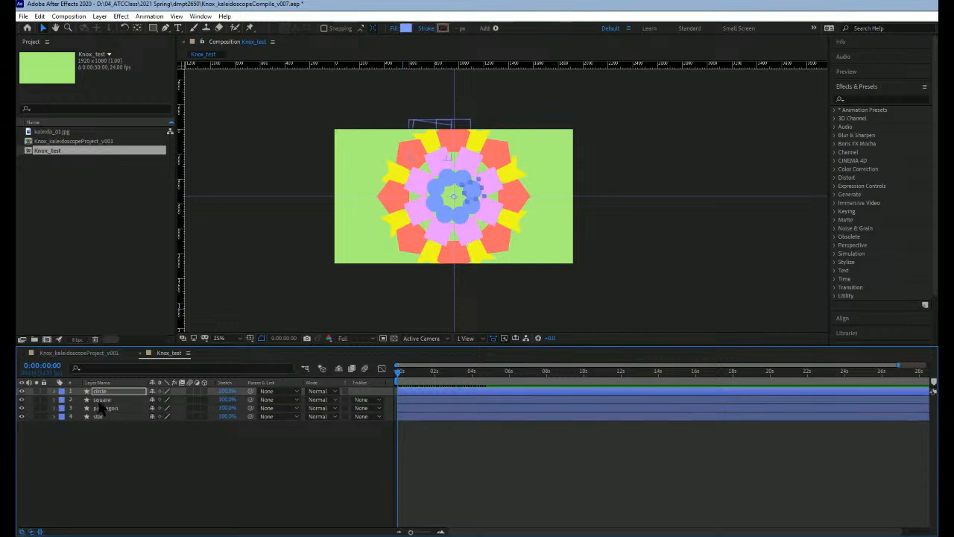
left_click(101, 401)
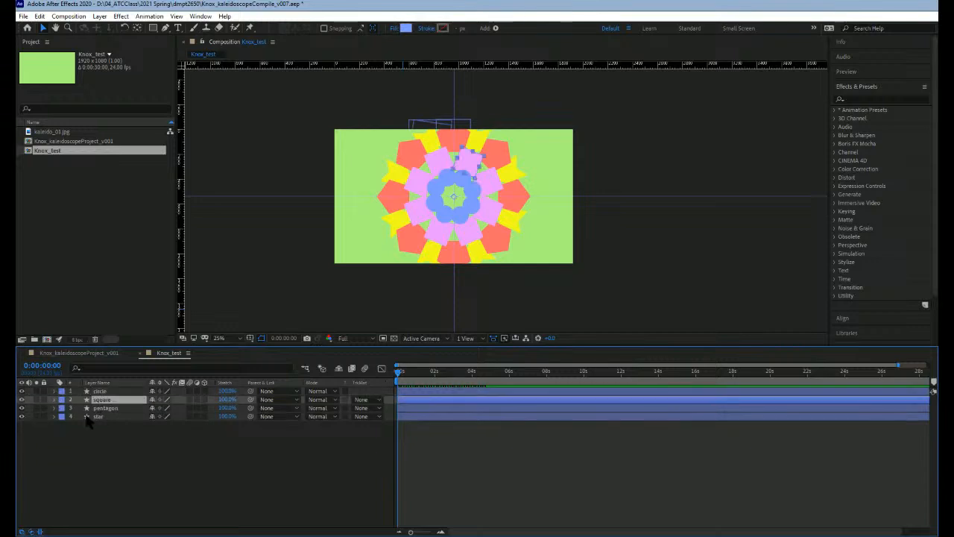
left_click(53, 399)
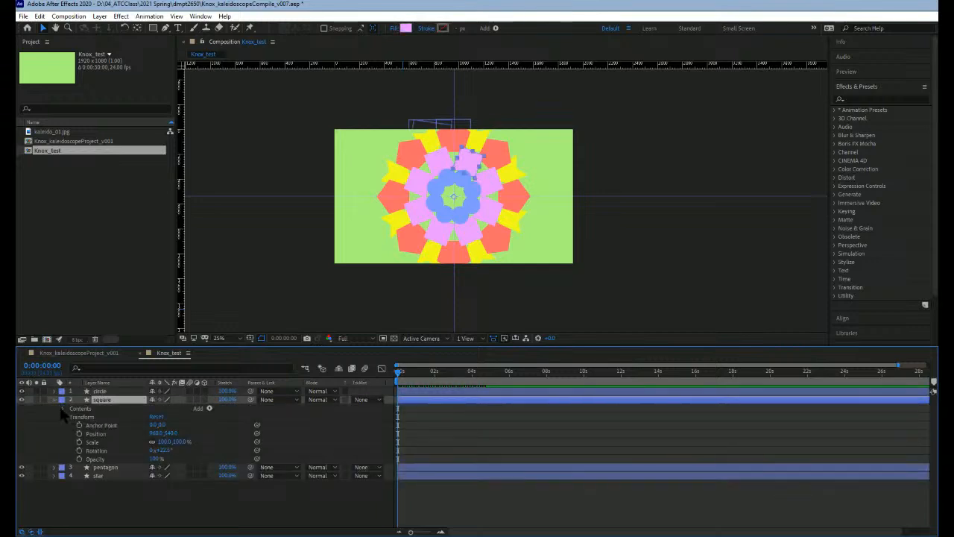
left_click(65, 417)
left_click(63, 408)
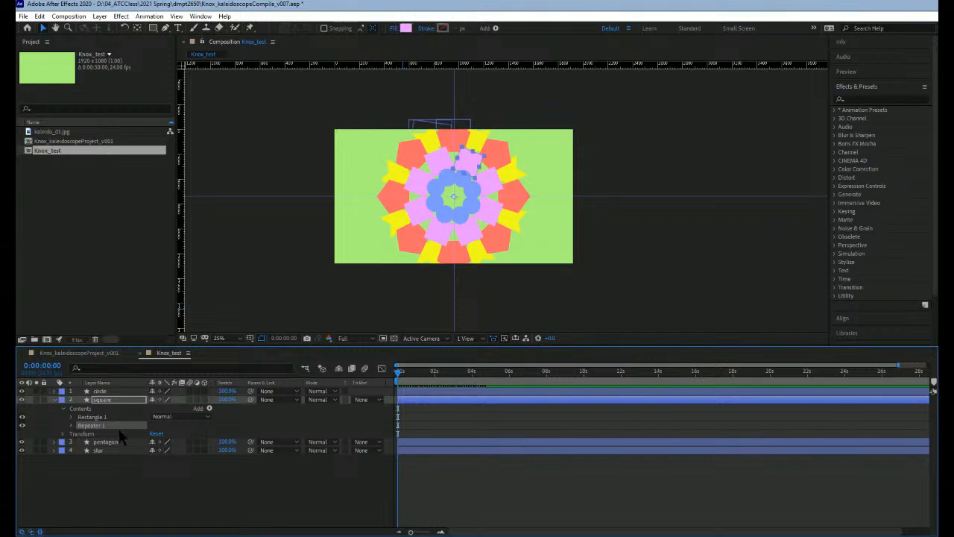
double_click(118, 428)
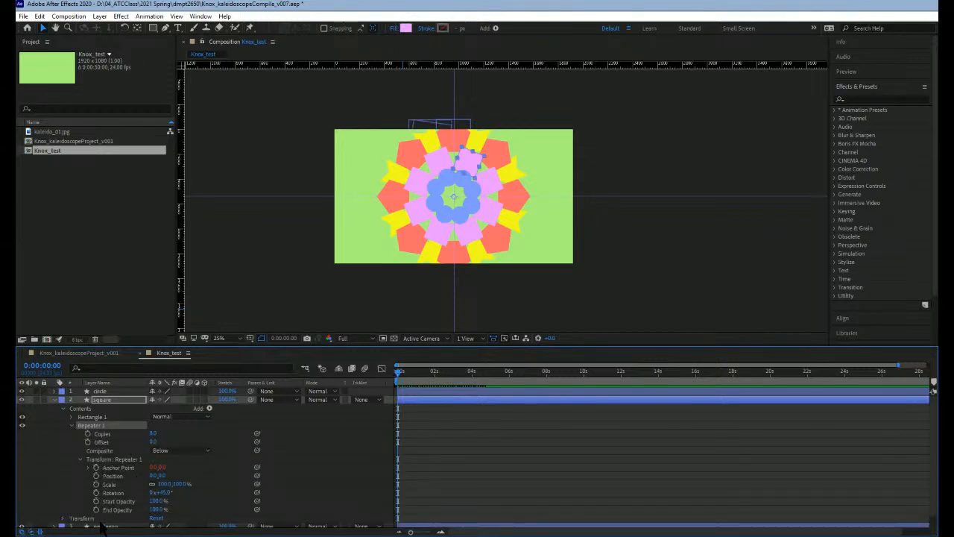
Step: Keyframe the square repeater's Rotation at 0:00:00:00 and set it to 90° at 0:00:01:02
left_click(96, 493)
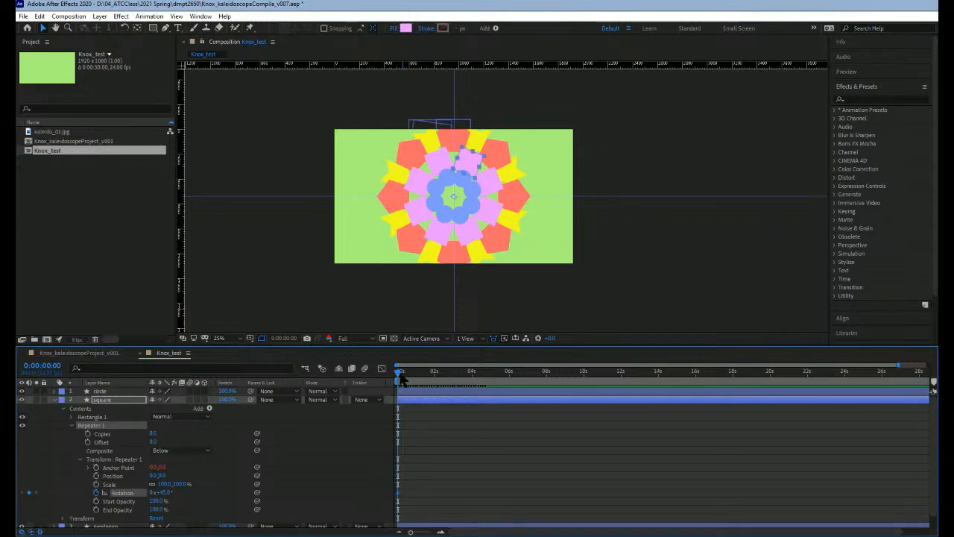
left_click_drag(398, 375, 419, 373)
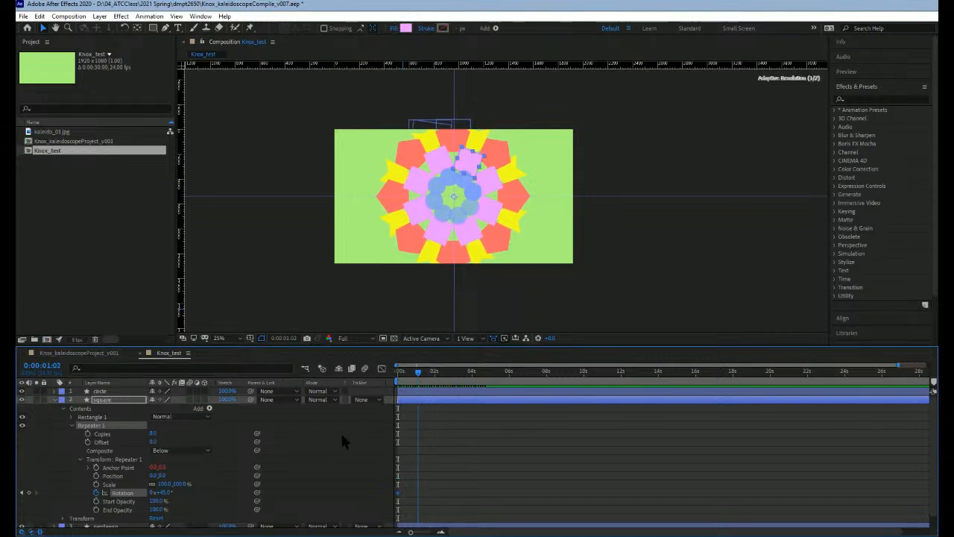
left_click(165, 493)
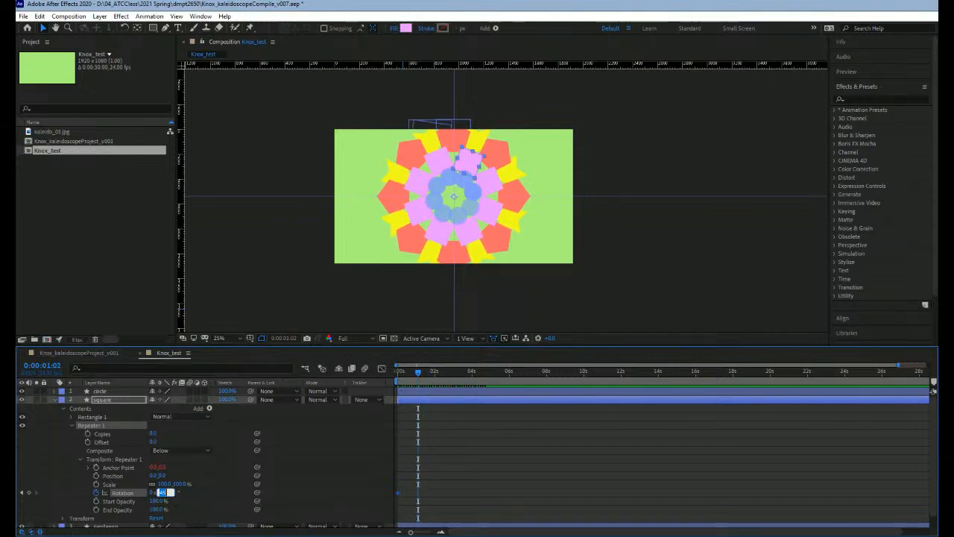
type("90")
key("Return")
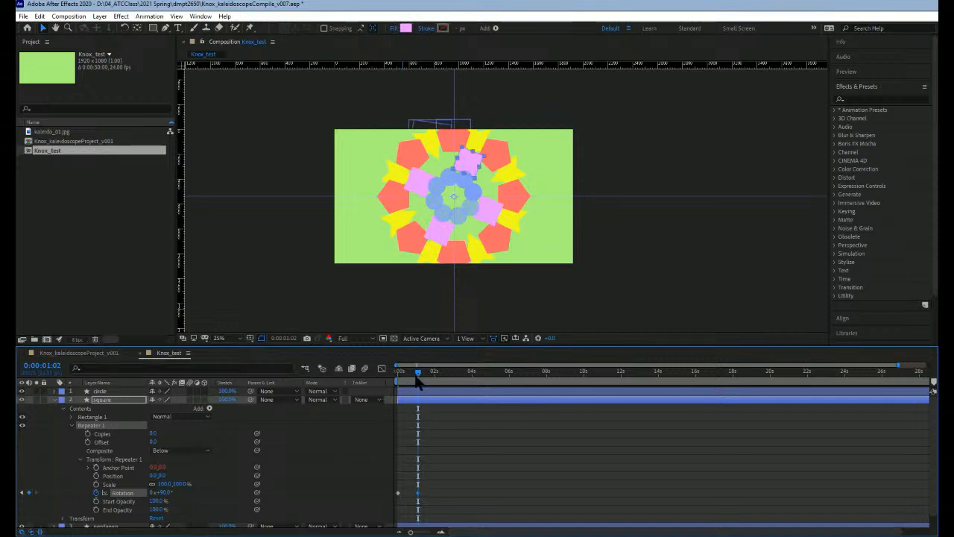
Step: Add square repeater Rotation keyframes of 135° at 0:00:02:00 and 45° at 0:00:04:00
left_click_drag(426, 378, 435, 373)
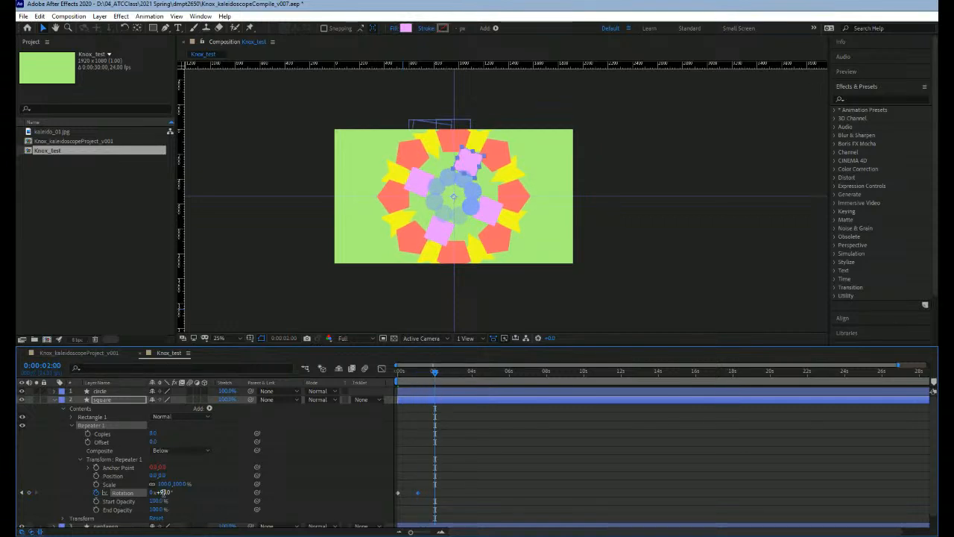
type("135")
key("Return")
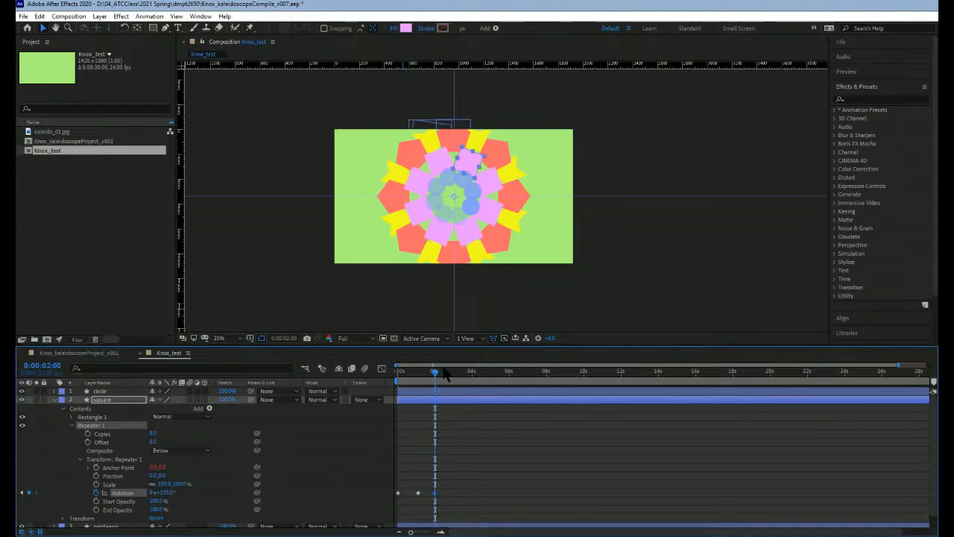
left_click_drag(435, 373, 473, 375)
left_click(164, 492)
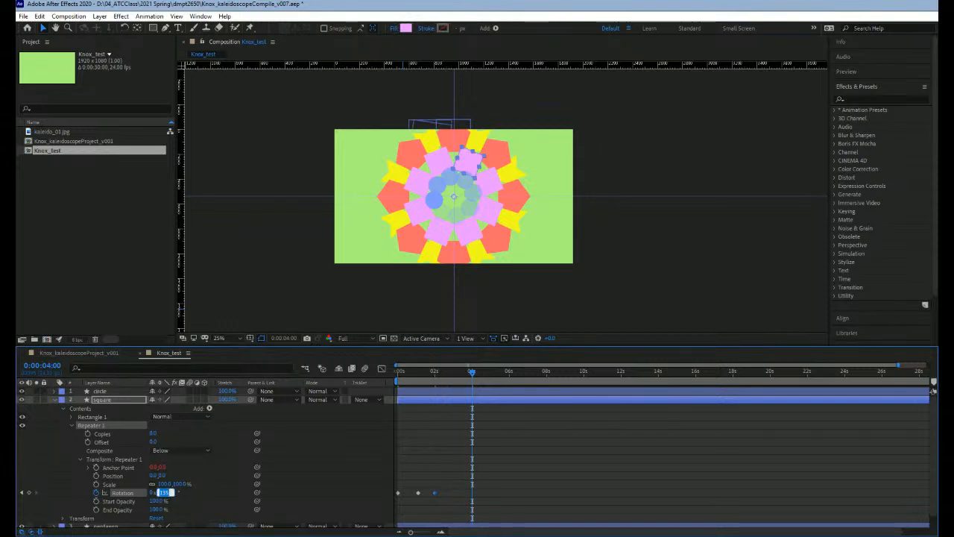
type("45")
key("Return")
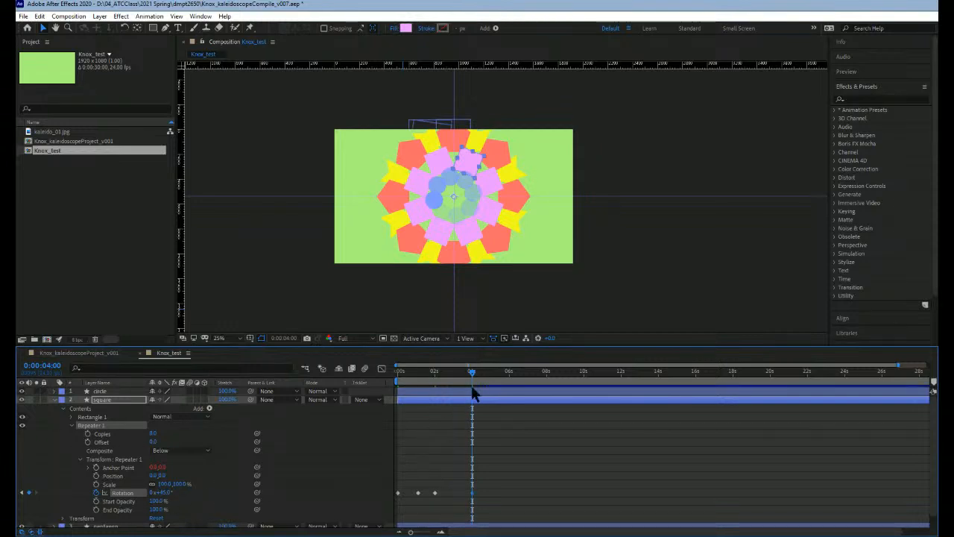
Step: Return the current time to 0:00:00:00 and enable keyframing for the square repeater's Copies
left_click_drag(472, 379, 140, 437)
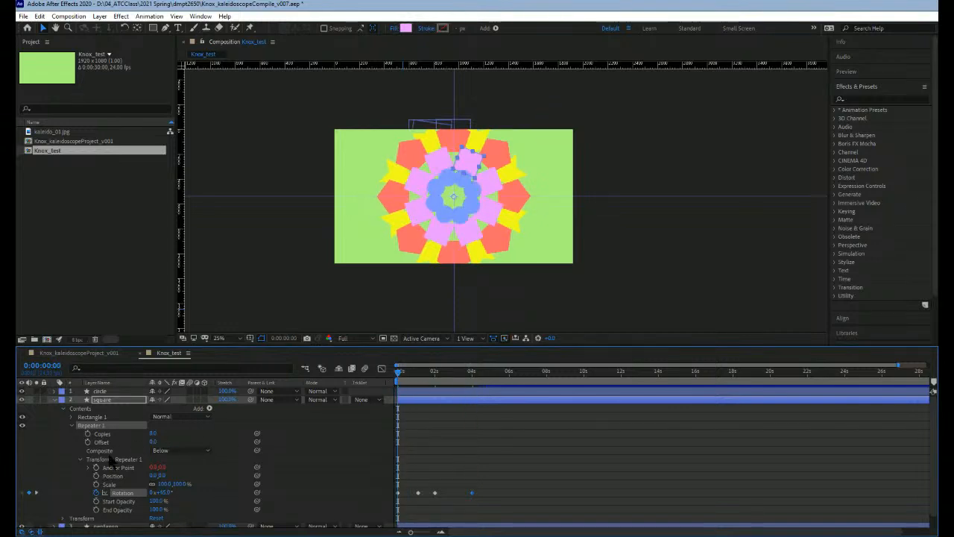
left_click(153, 433)
left_click(397, 373)
left_click(88, 433)
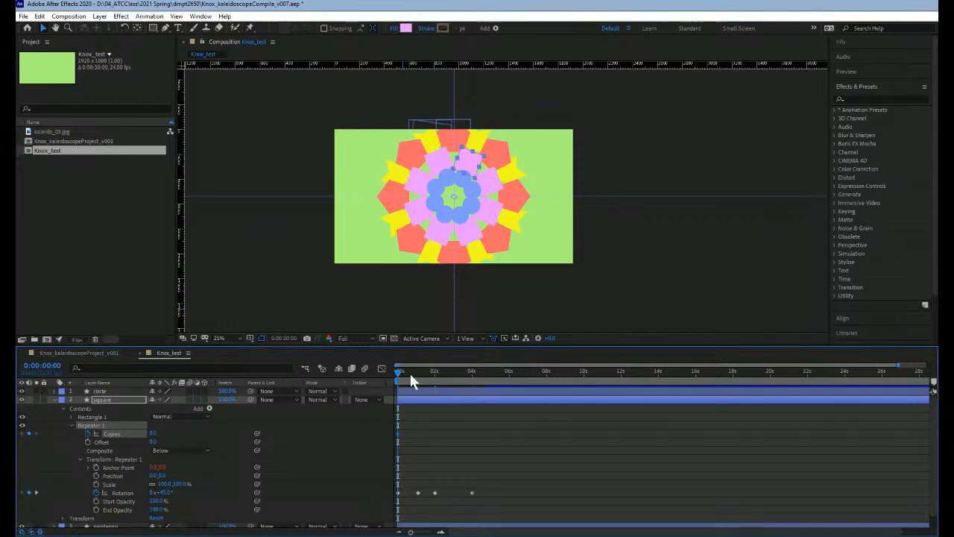
Step: Add square repeater Copies keyframes of 4 at 0:00:01:02 and 3 at 0:00:02:00
left_click_drag(411, 373, 418, 371)
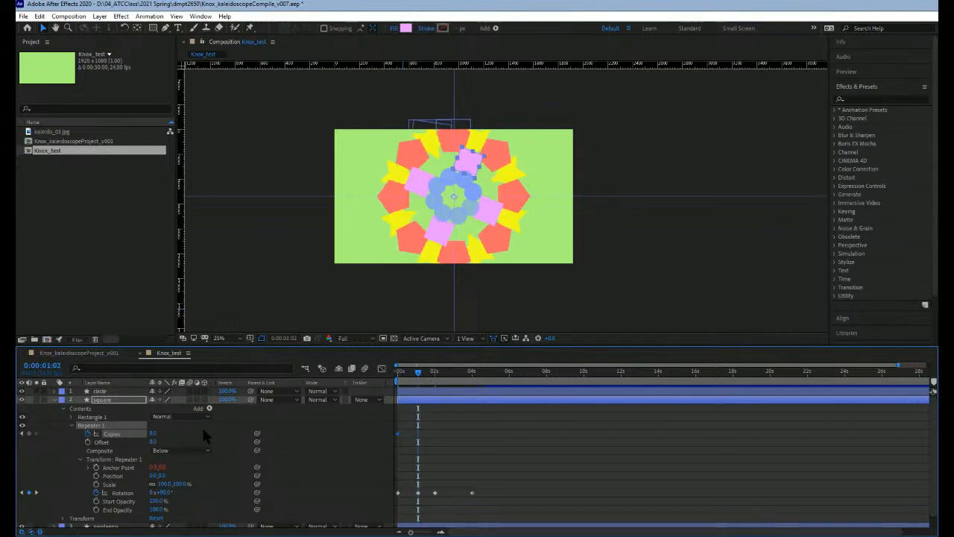
left_click(153, 433)
key("Return")
left_click_drag(426, 379, 434, 376)
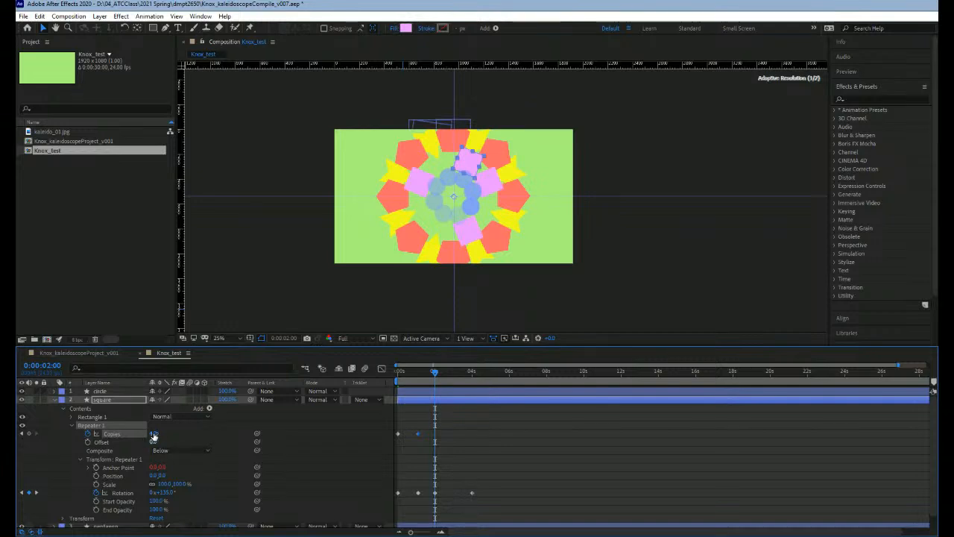
left_click(153, 434)
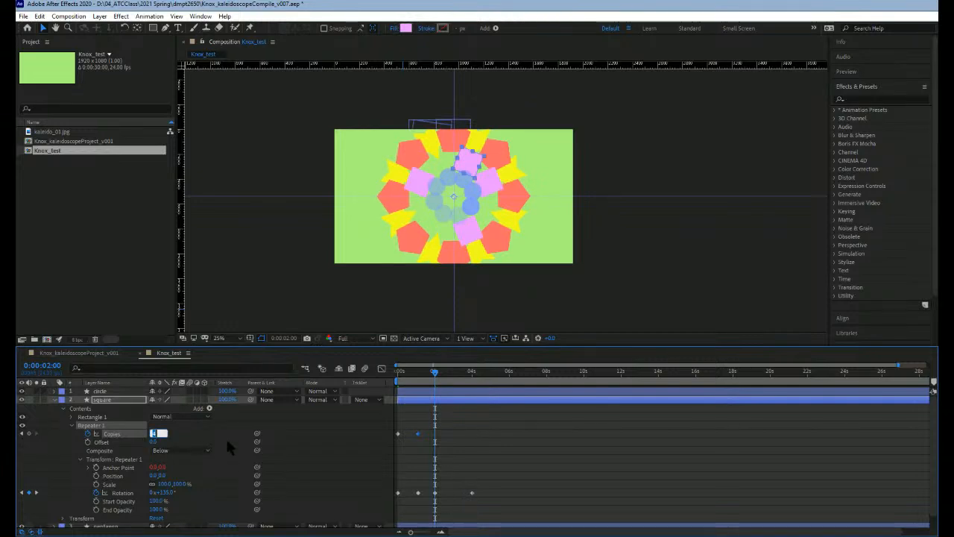
type("3")
key("Return")
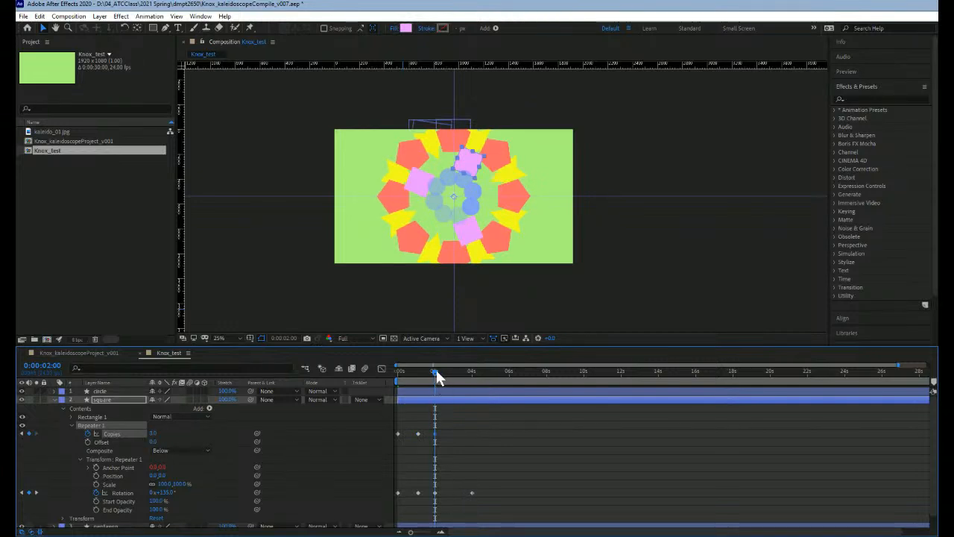
Step: Move the current time to 0:00:04:00 and set the square repeater's Copies to 8
left_click_drag(435, 370, 472, 371)
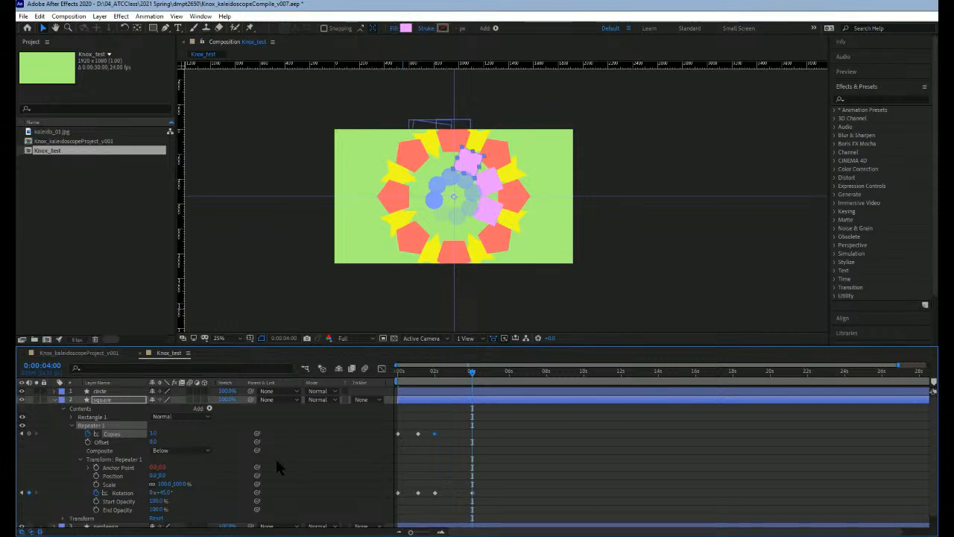
left_click(154, 434)
type("8")
key("Return")
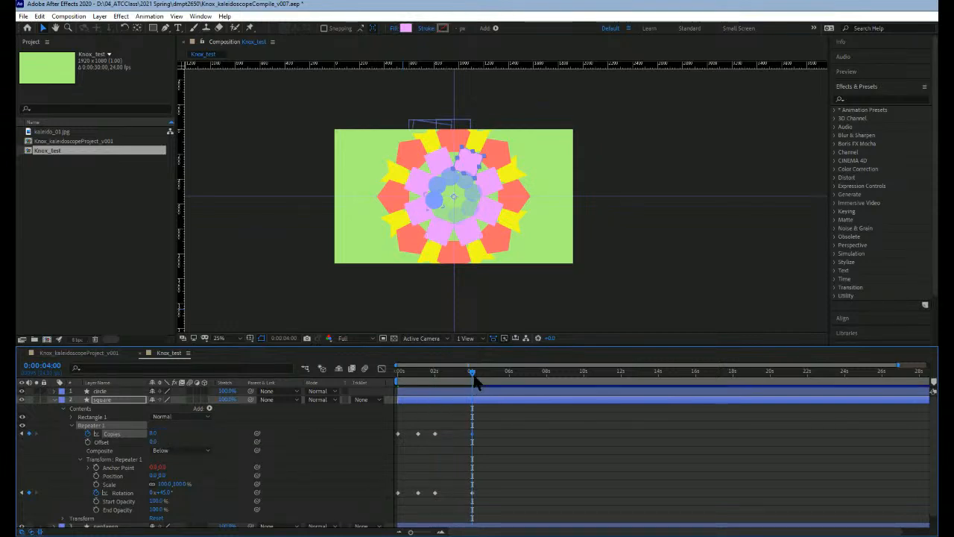
Step: Preview the animation from 0:00:00:00, stop after the last square keyframes and return to the start
left_click_drag(456, 371, 369, 372)
key("space")
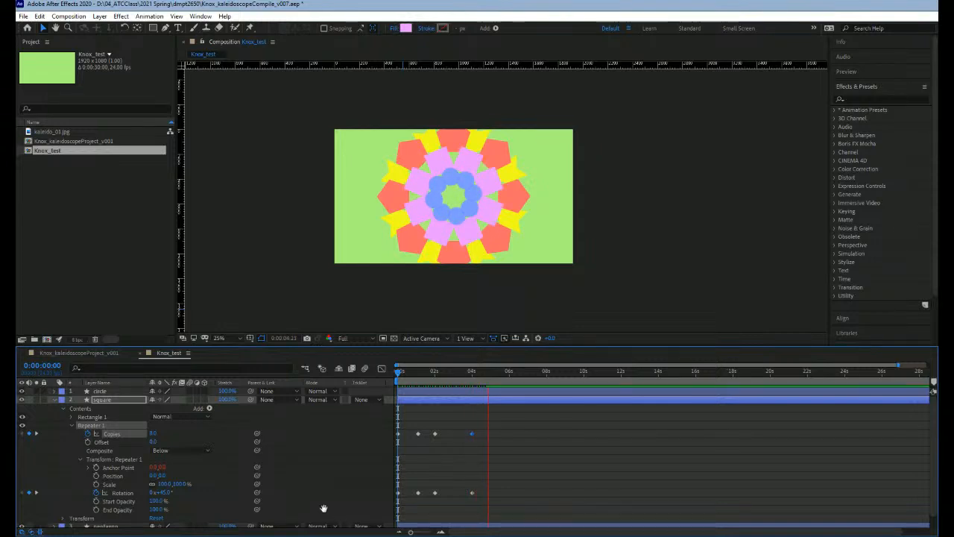
left_click(492, 373)
left_click_drag(491, 373, 398, 371)
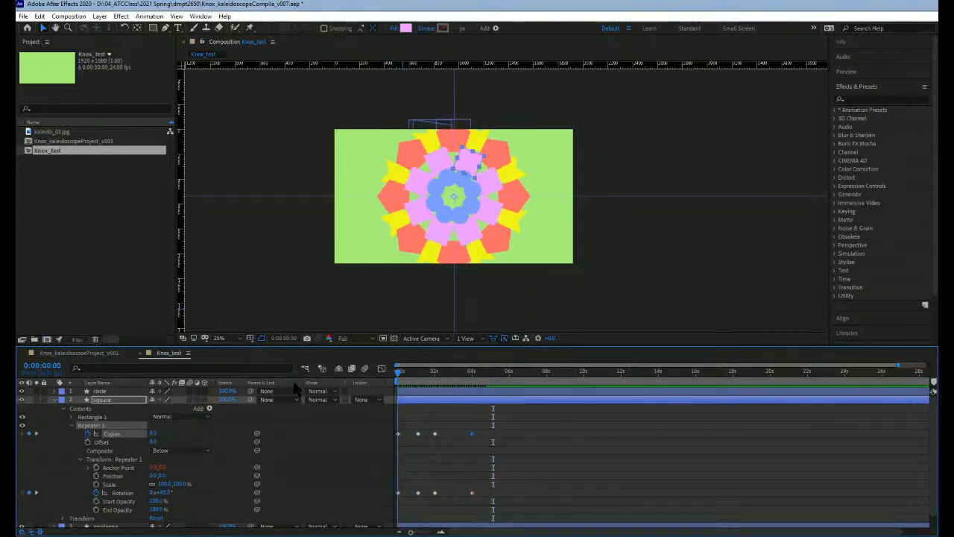
Step: Collapse the square layer's properties and expand the pentagon layer's Repeater 1 with its transform properties
left_click(57, 402)
left_click(54, 400)
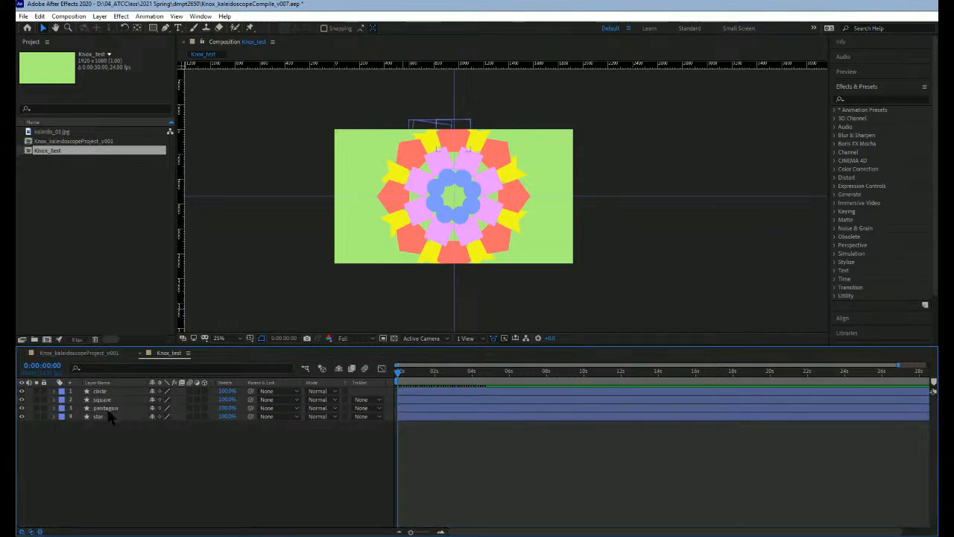
left_click(104, 409)
left_click(53, 409)
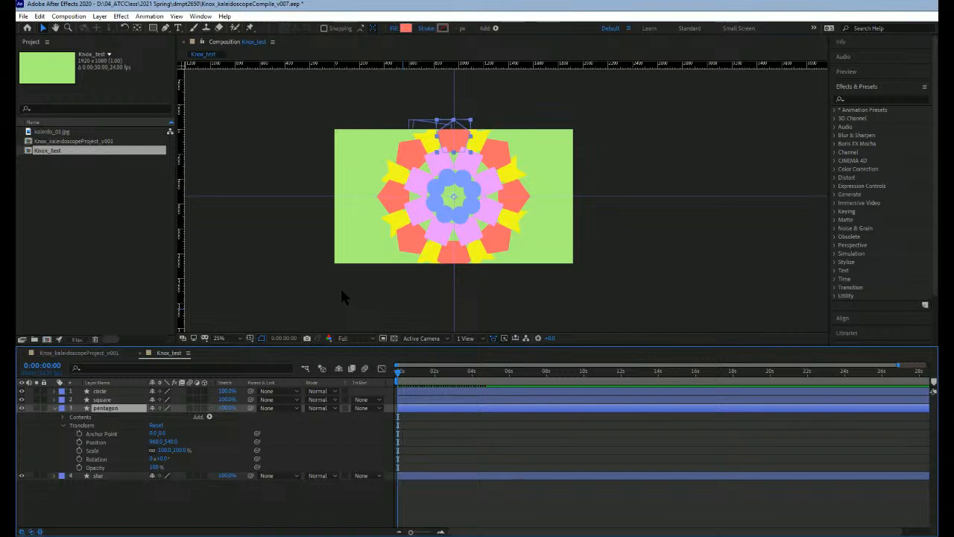
left_click(62, 425)
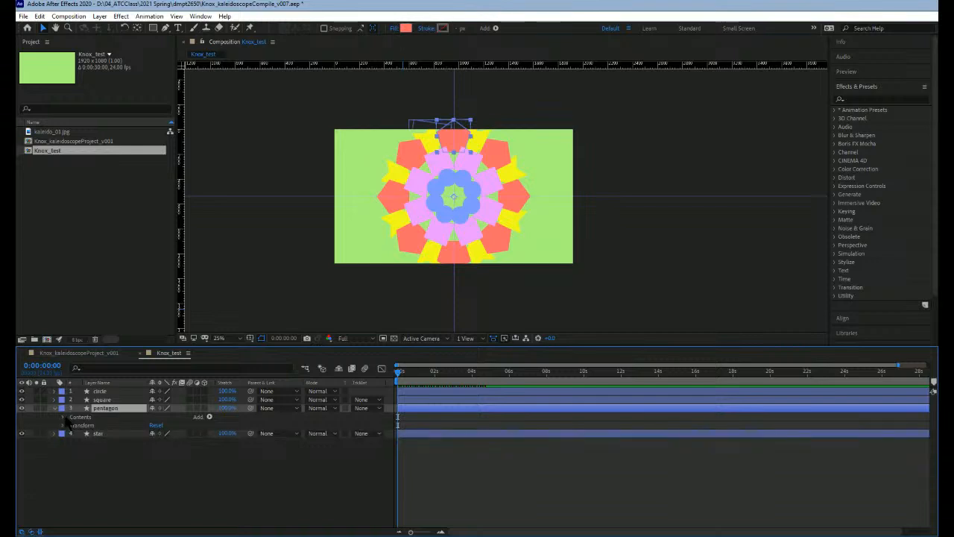
left_click(63, 417)
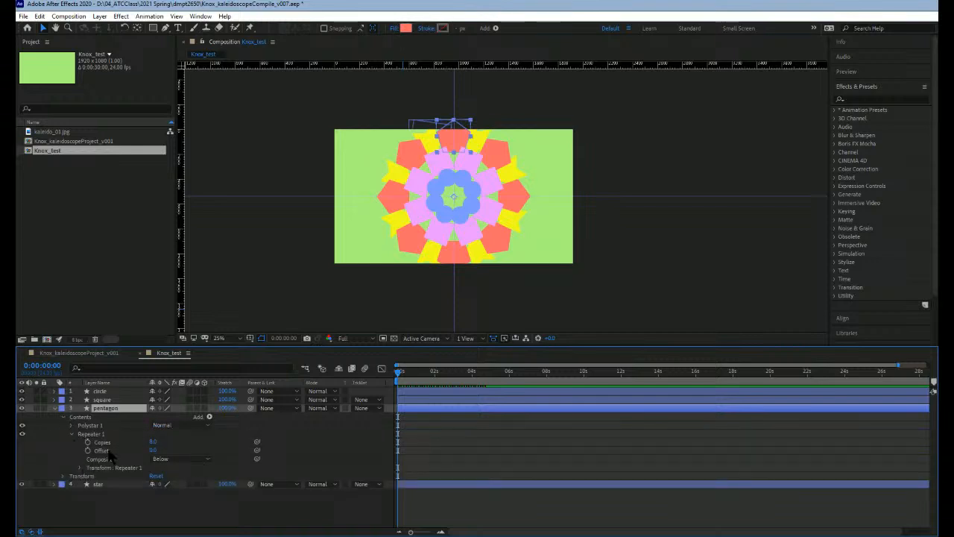
left_click(80, 467)
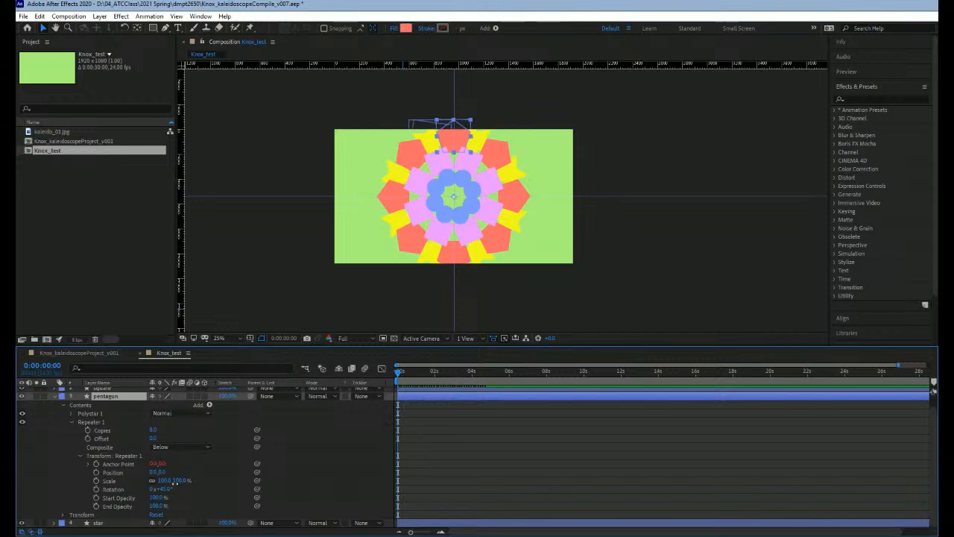
Step: Keyframe the pentagon repeater's Scale at 100% at 0:00:00:00 and 66% at 0:00:02:00
mouse_move(174, 481)
left_mouse_down()
mouse_move(198, 490)
mouse_move(183, 487)
left_mouse_up()
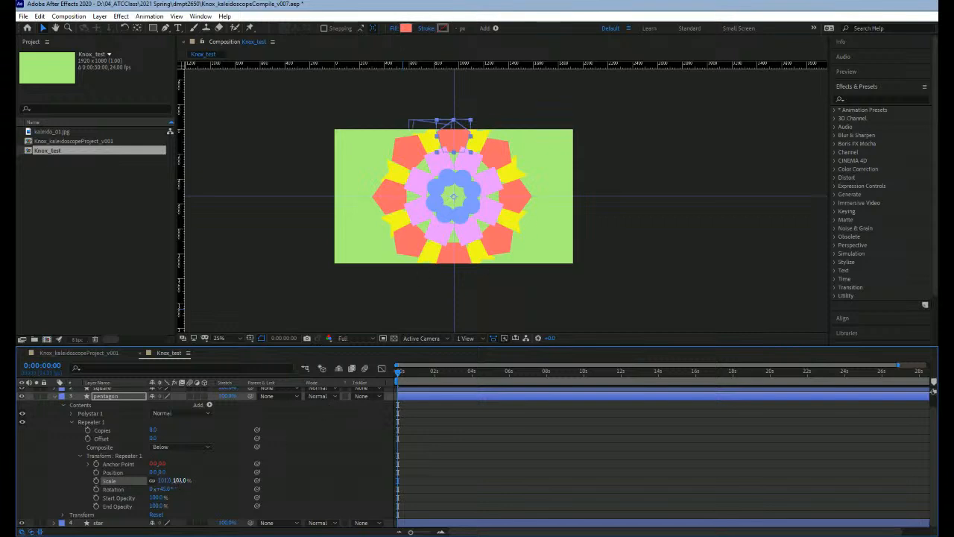
type("10")
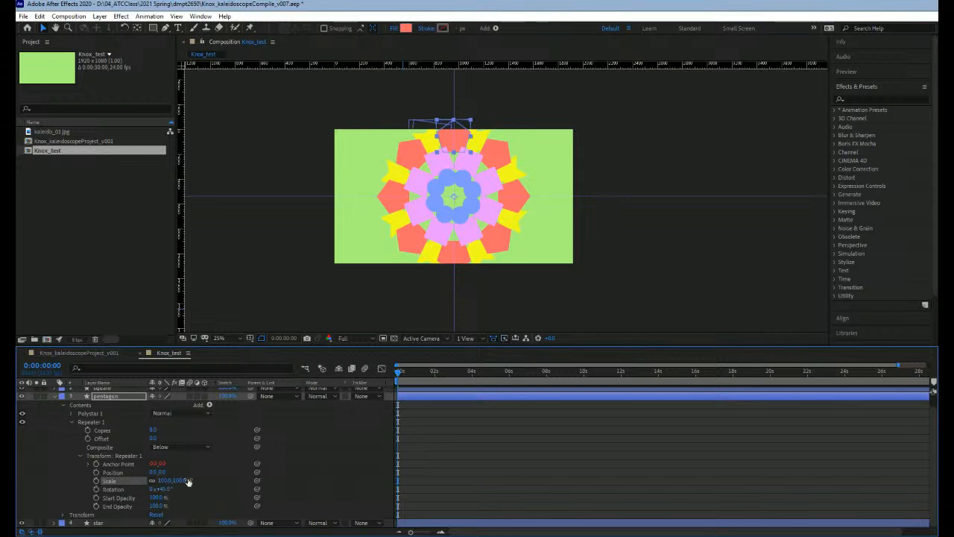
left_click(95, 480)
left_click_drag(416, 373, 434, 375)
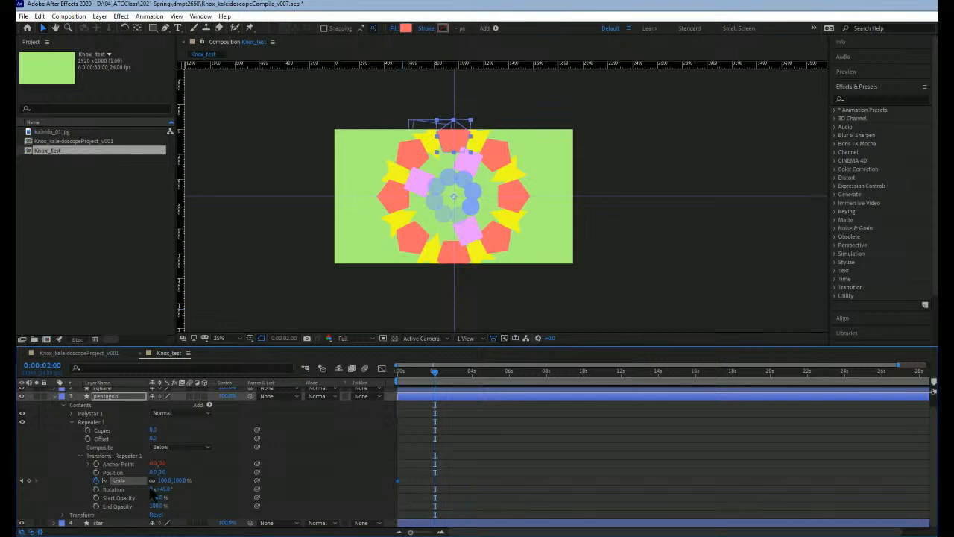
left_click(179, 480)
type("84")
key("Return")
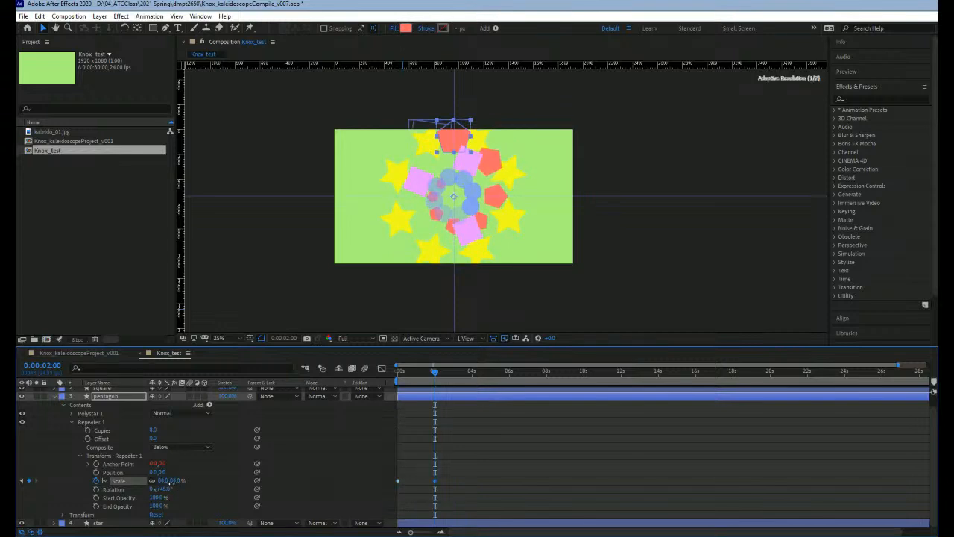
left_click_drag(172, 483, 162, 483)
left_click(165, 483)
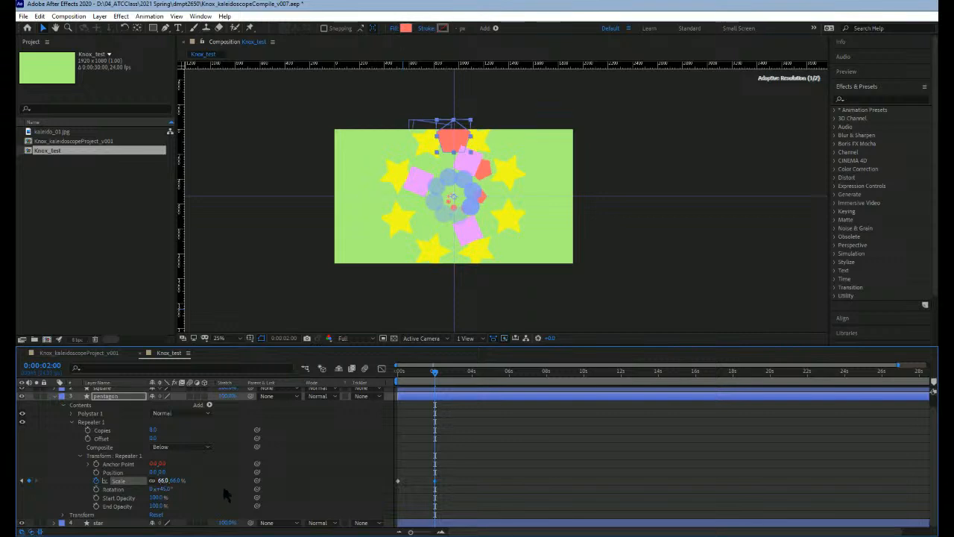
left_click(319, 478)
Step: Move the pentagon repeater's second Scale keyframe to 0:00:03:21, then scrub through the animation back to the start
left_click_drag(436, 372, 471, 370)
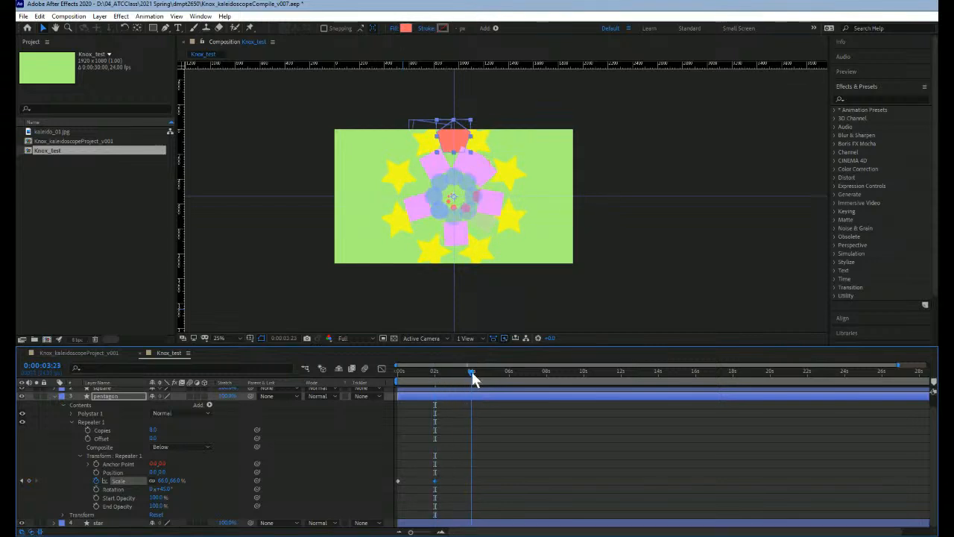
left_click(429, 478)
mouse_move(426, 474)
left_mouse_down()
mouse_move(445, 487)
mouse_move(436, 476)
left_mouse_up()
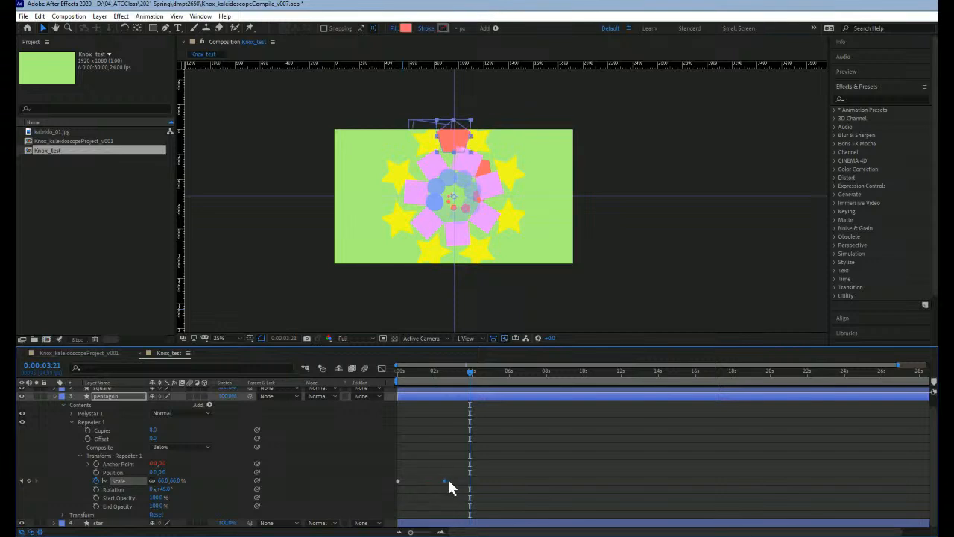
left_click_drag(465, 481, 469, 480)
left_click_drag(470, 372, 439, 387)
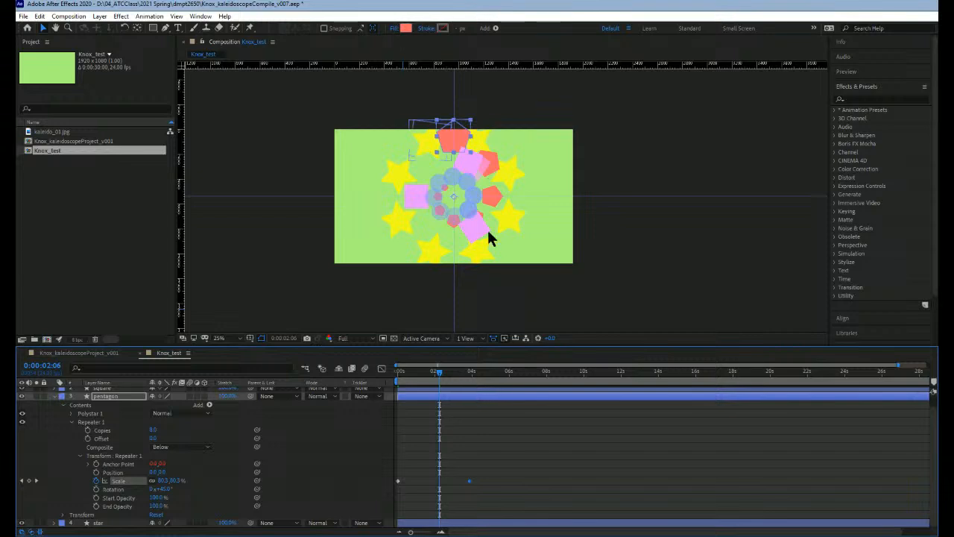
left_click_drag(439, 372, 397, 373)
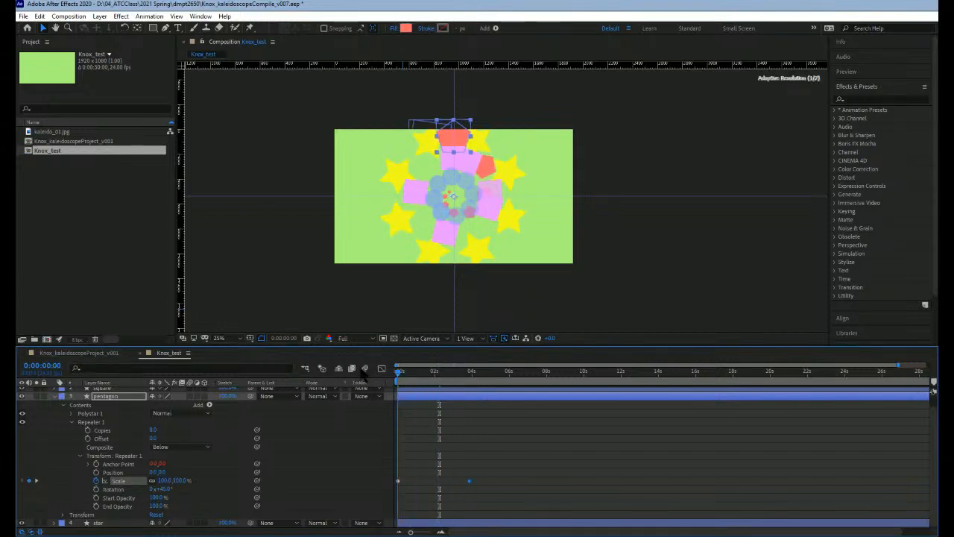
Step: Collapse the pentagon layer's contents and expand its layer Transform properties
left_click(71, 421)
left_click(62, 417)
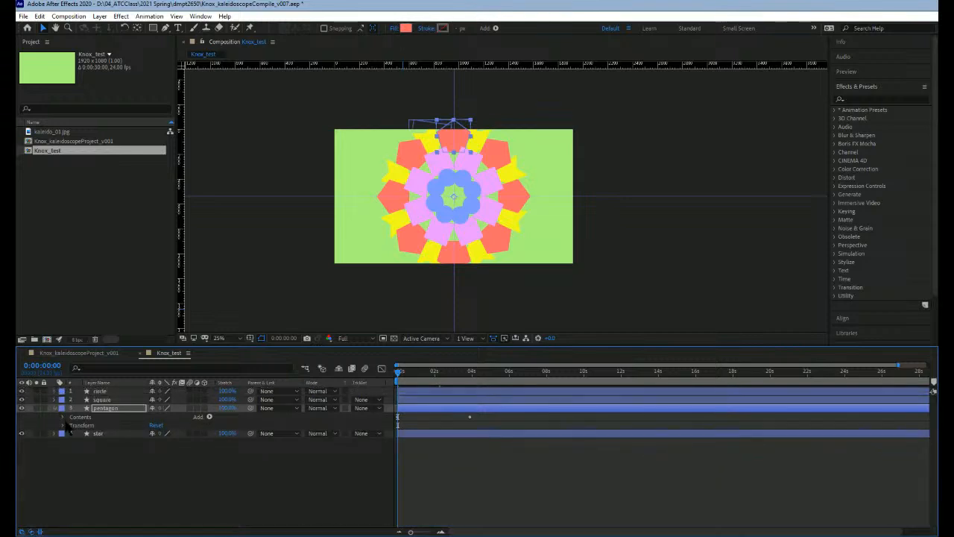
left_click(63, 425)
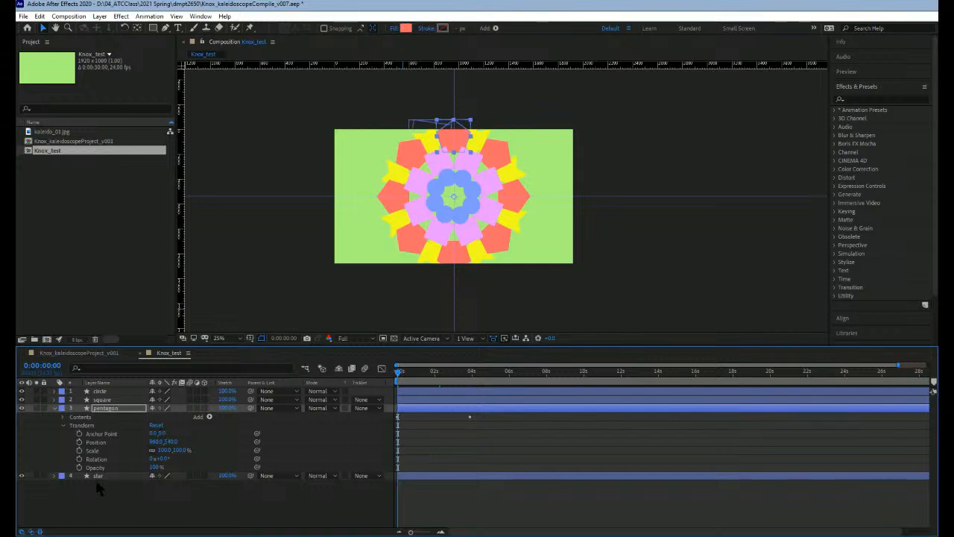
left_click(80, 425)
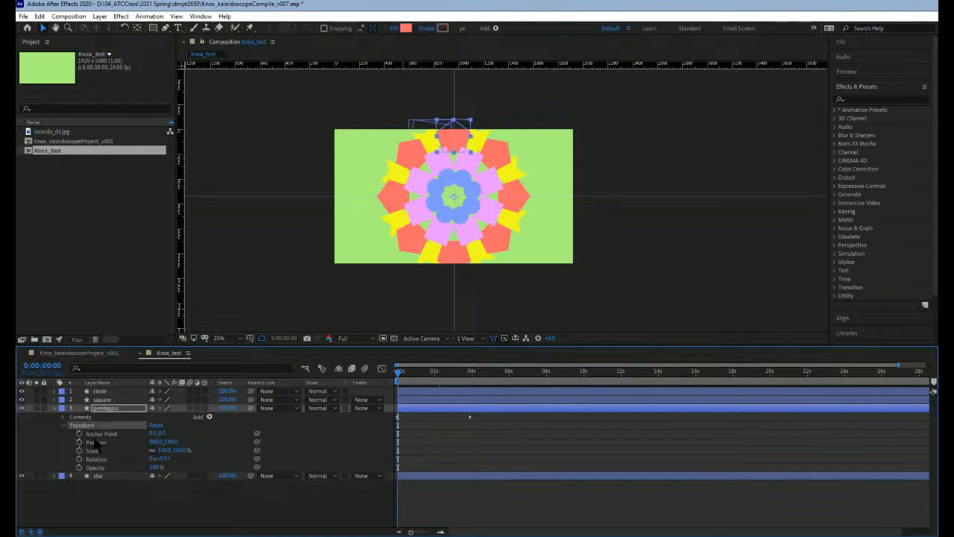
left_click(94, 451)
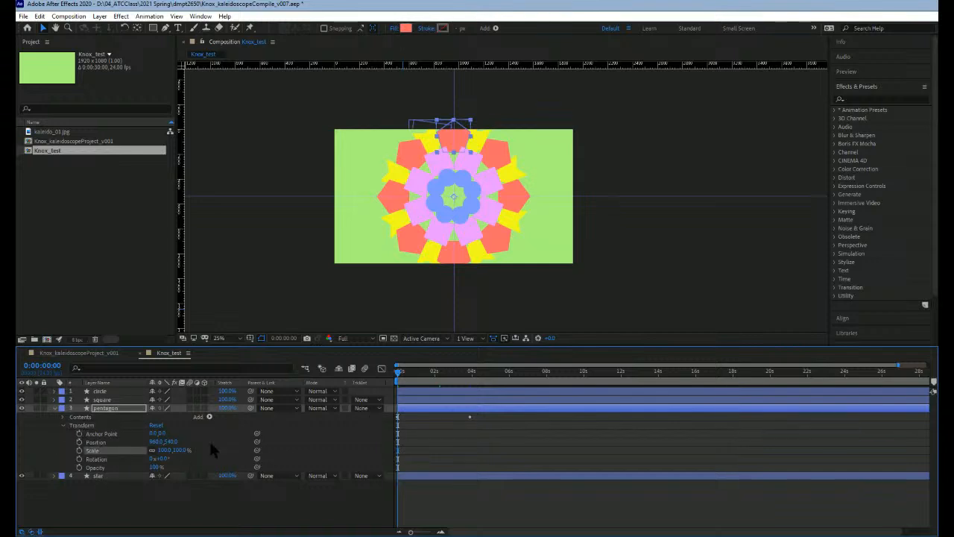
Step: Keyframe the pentagon layer's own Scale at 100% at 0:00:00:00 and 3% at 0:00:03:21, and return to the start
left_click_drag(399, 373, 385, 375)
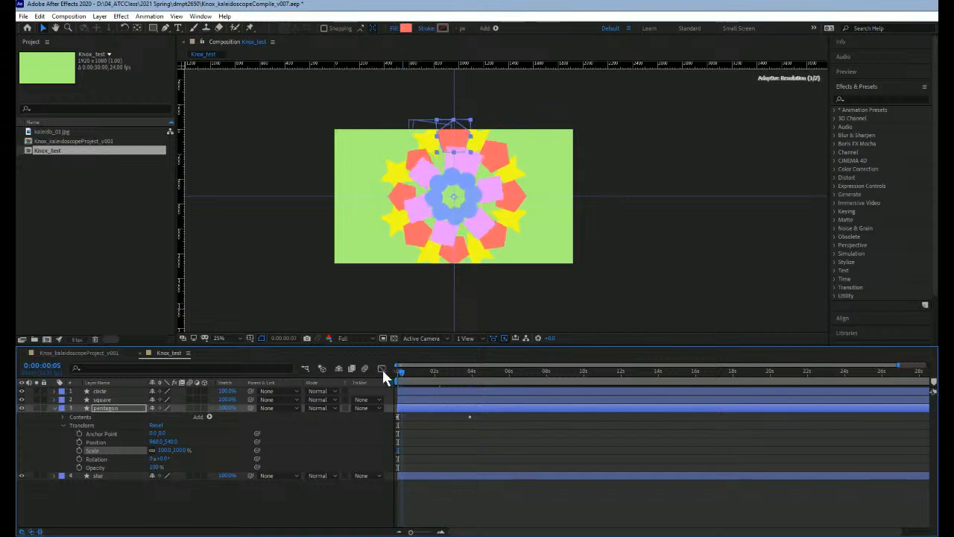
mouse_move(183, 450)
left_mouse_down()
mouse_move(200, 450)
mouse_move(189, 452)
left_mouse_up()
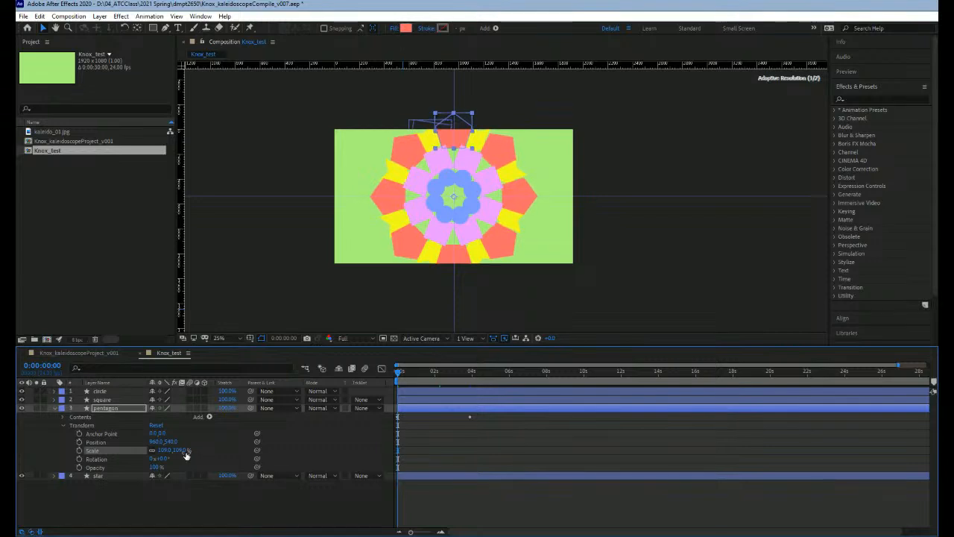
key("ctrl+z")
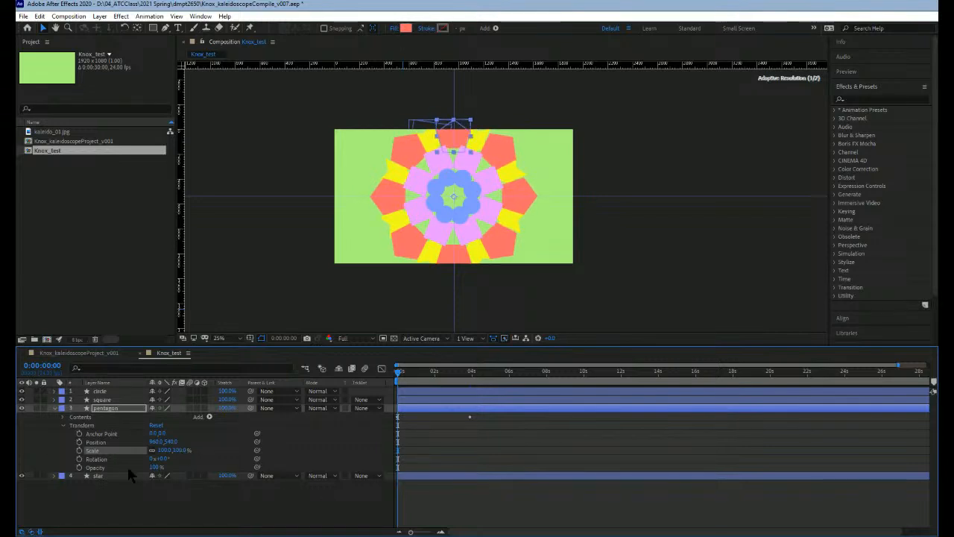
left_click(80, 450)
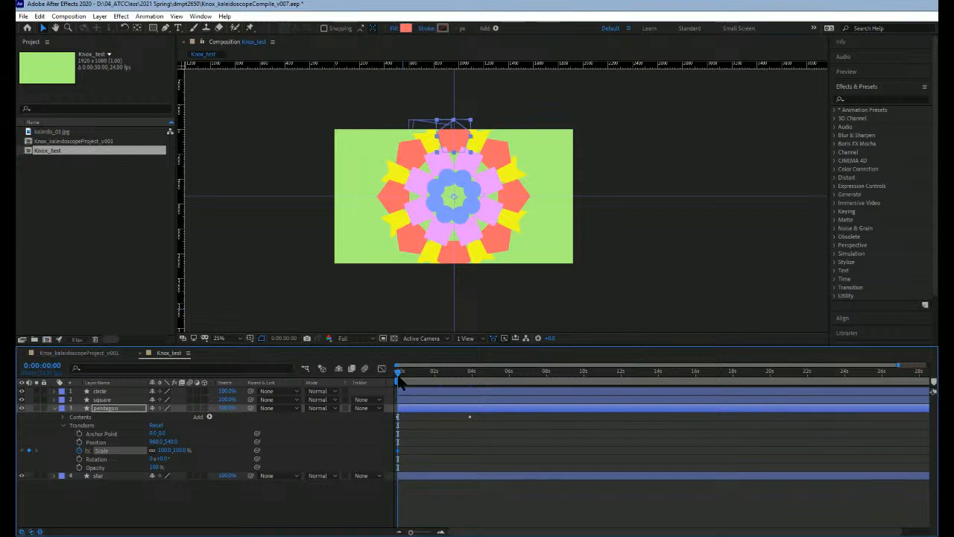
left_click_drag(398, 378, 470, 374)
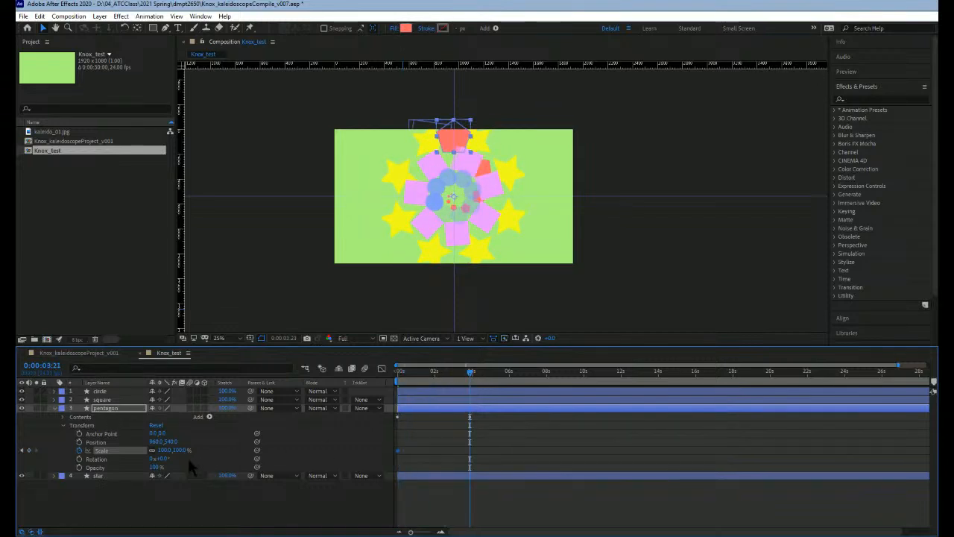
left_click_drag(178, 451, 134, 454)
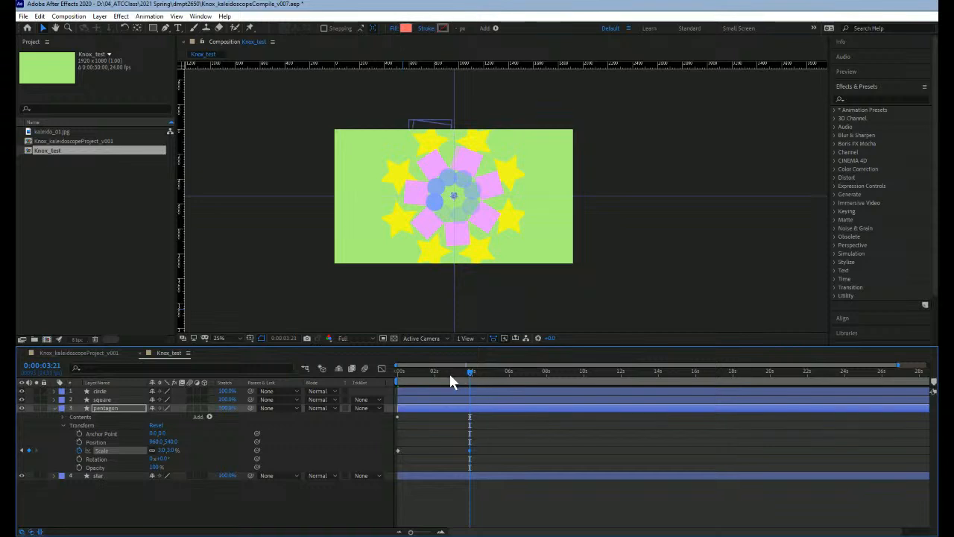
left_click_drag(450, 375, 397, 378)
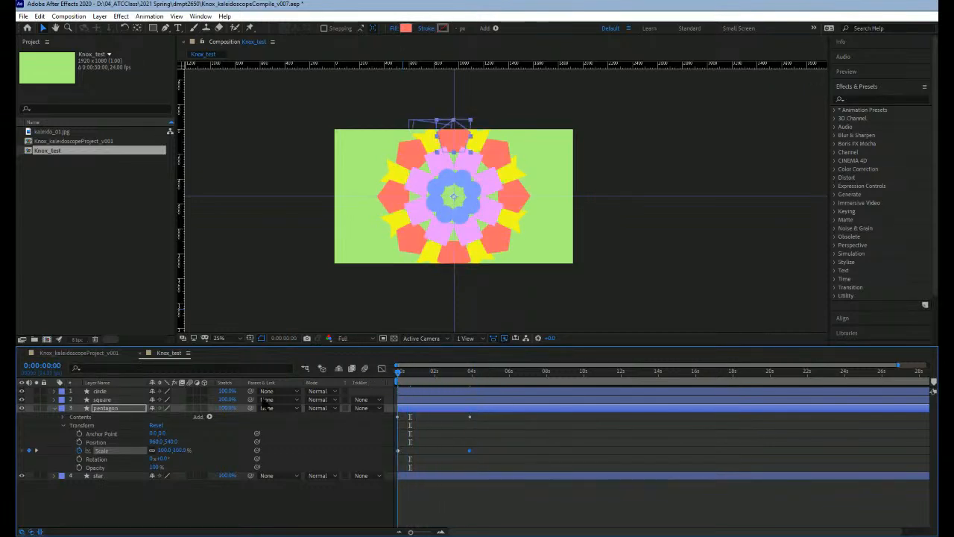
Step: Collapse the pentagon layer and expand the star layer's Repeater 1 properties
left_click(54, 409)
left_click(72, 417)
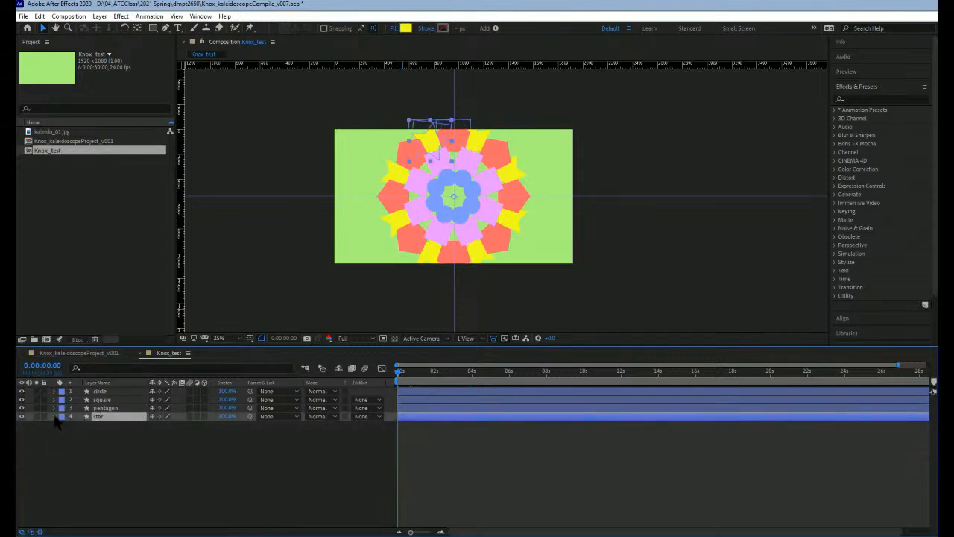
left_click(54, 416)
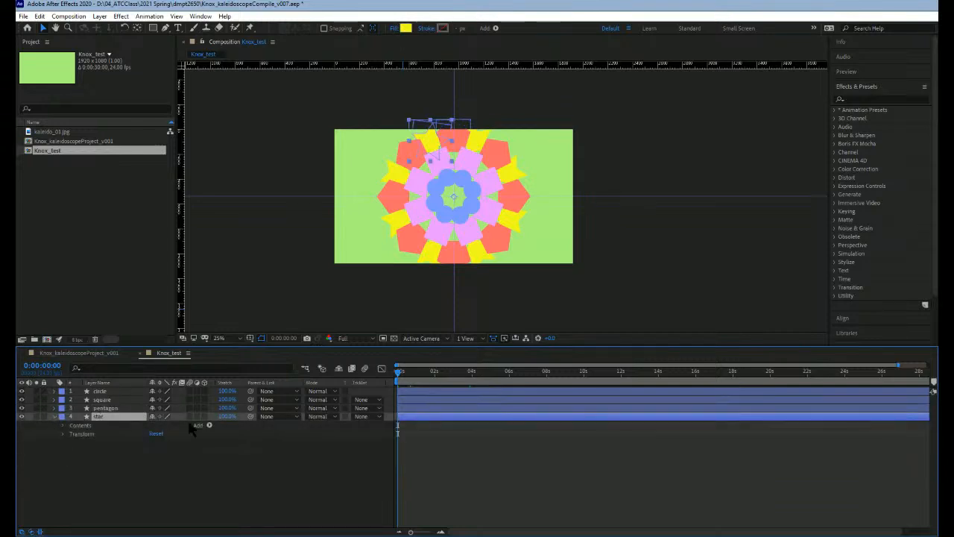
left_click(63, 425)
left_click(71, 442)
scroll(117, 438, "down", 1)
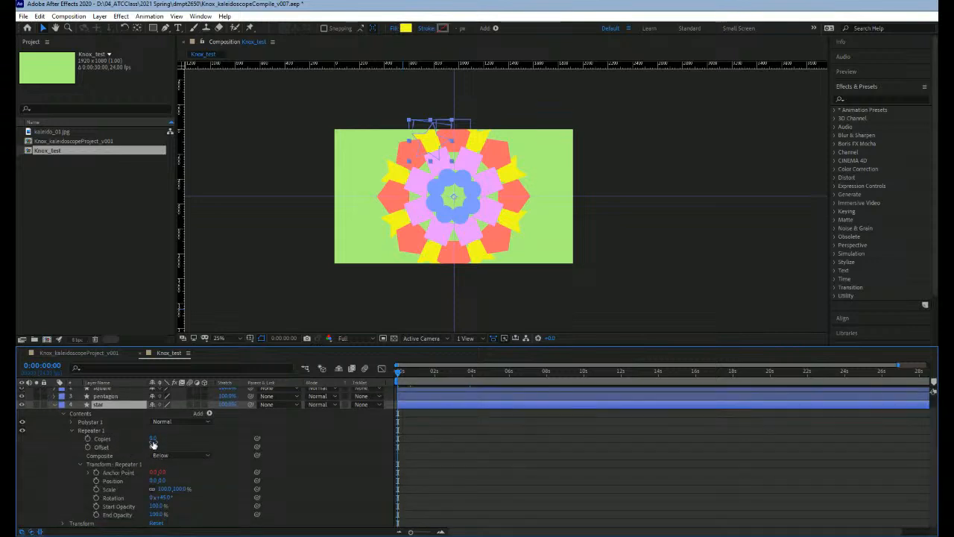
Step: Keyframe the star repeater's Scale at 83% at 0:00:00:00 and hide the circle, square and pentagon layers
left_click(119, 489)
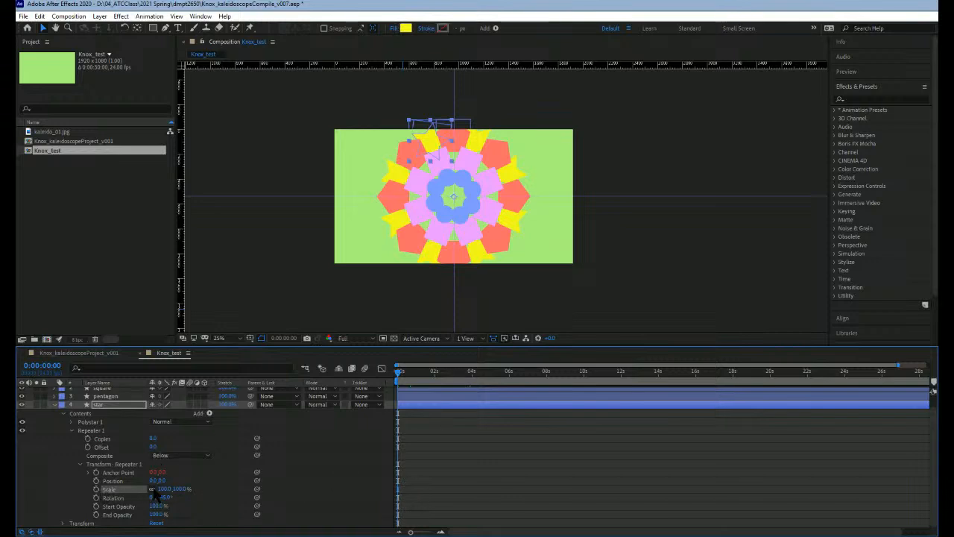
left_click(96, 489)
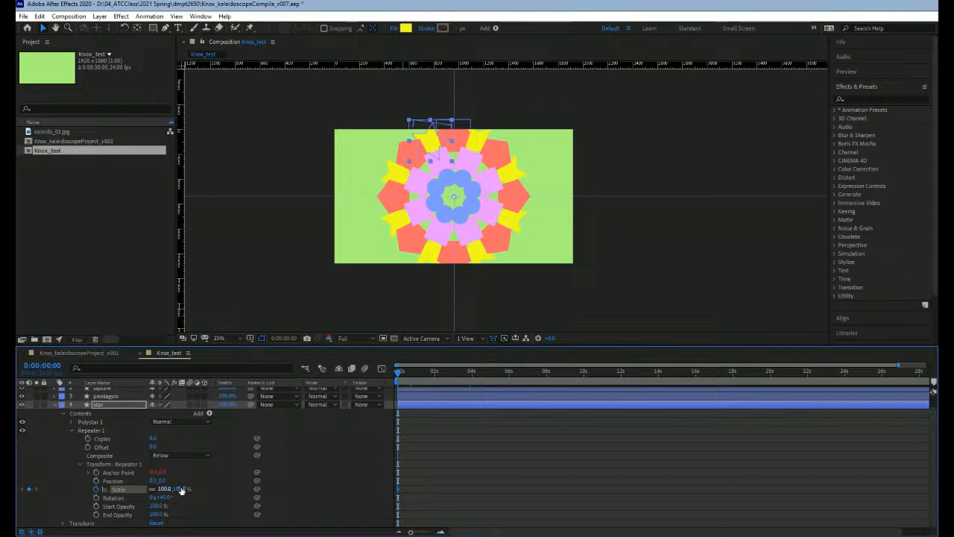
left_click(181, 489)
mouse_move(183, 489)
left_mouse_down()
mouse_move(193, 488)
mouse_move(174, 489)
left_mouse_up()
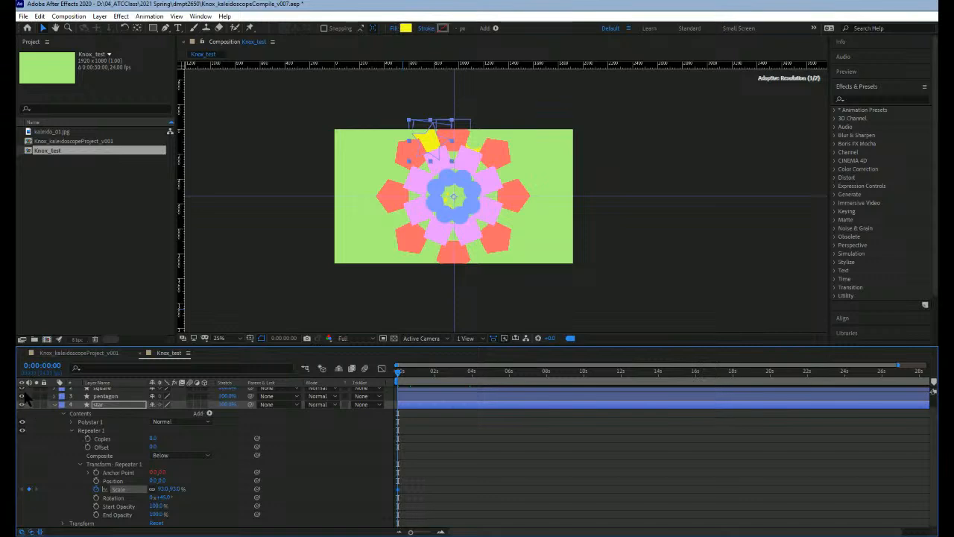
scroll(26, 410, "up", 1)
left_click_drag(22, 409, 22, 389)
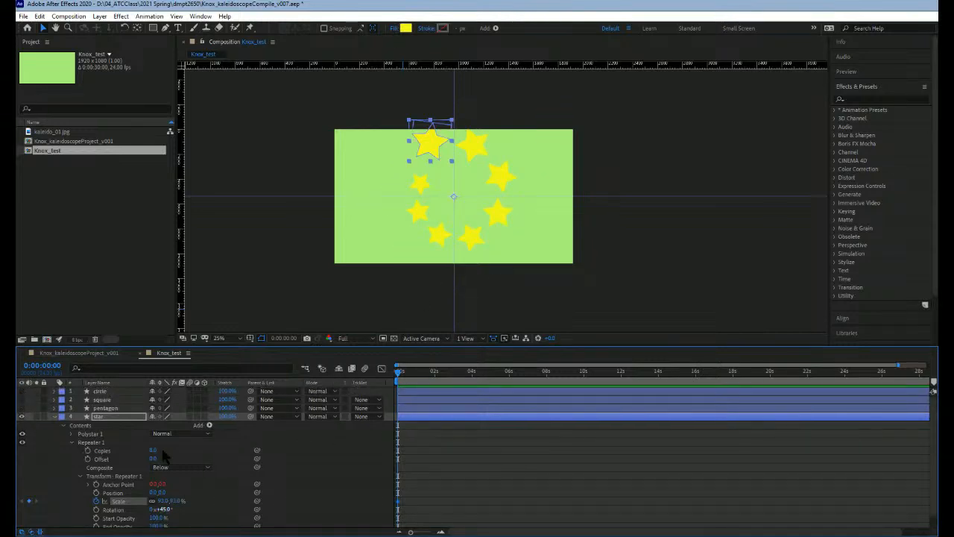
left_click_drag(173, 505, 160, 505)
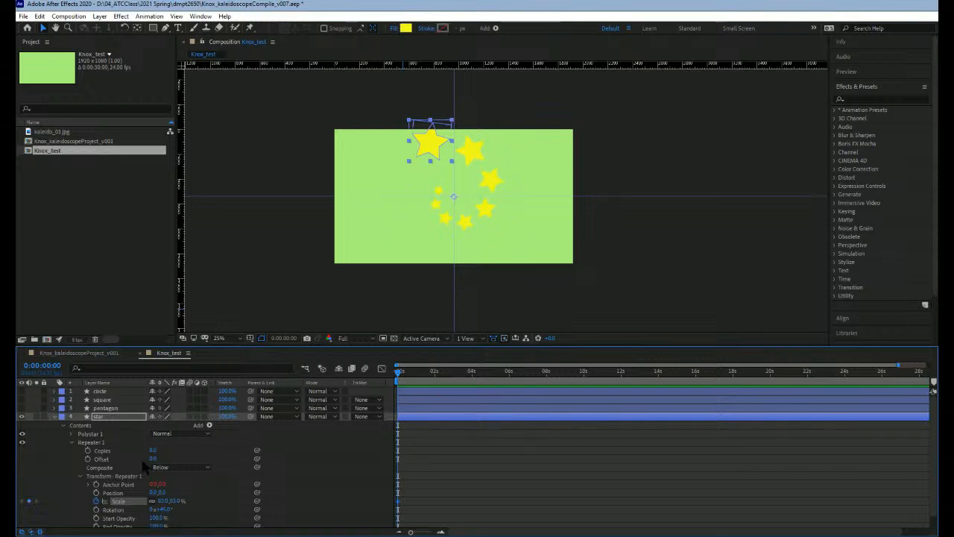
Step: Try negative Offset values on the star repeater, set it to 18 and keyframe it at 0:00:00:00
left_click_drag(154, 459, 151, 460)
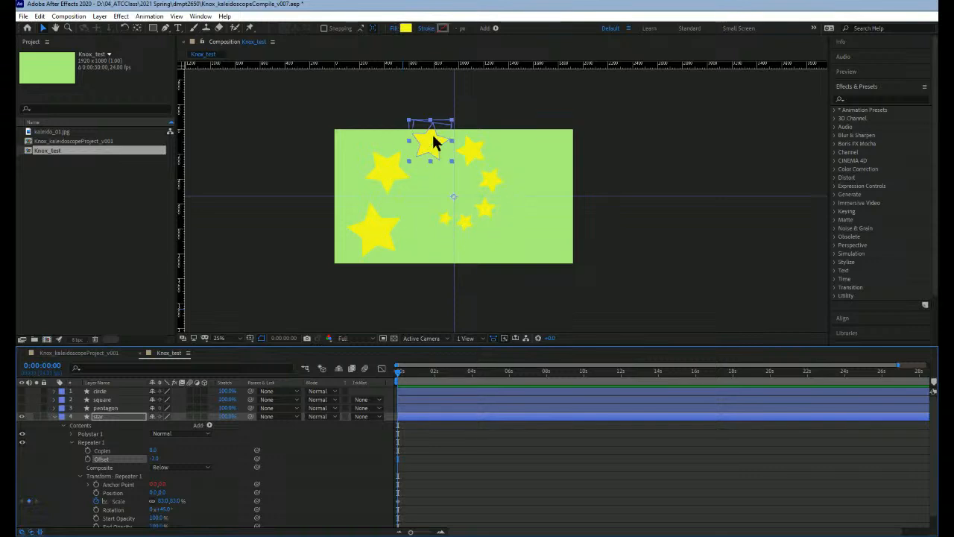
mouse_move(431, 148)
left_mouse_down()
mouse_move(394, 162)
mouse_move(423, 142)
left_mouse_up()
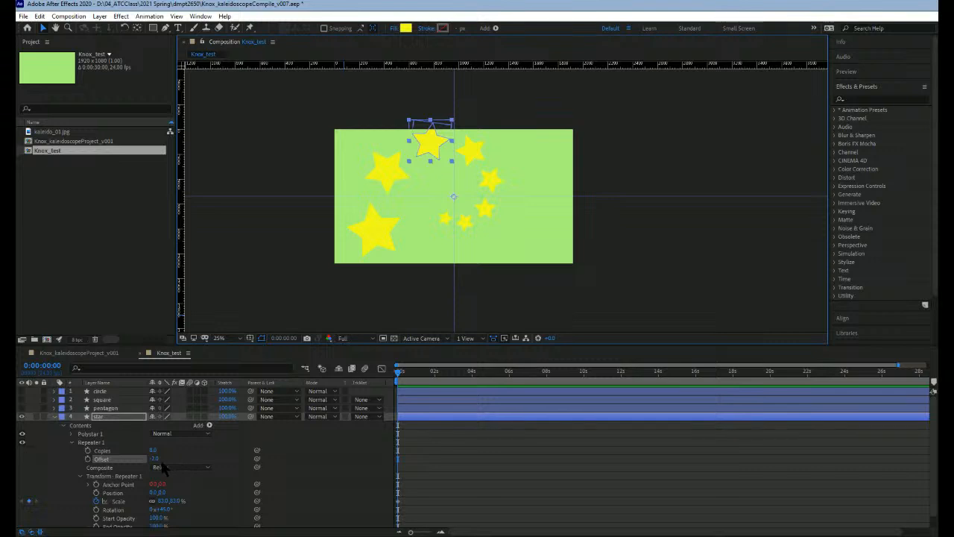
left_click_drag(156, 460, 154, 459)
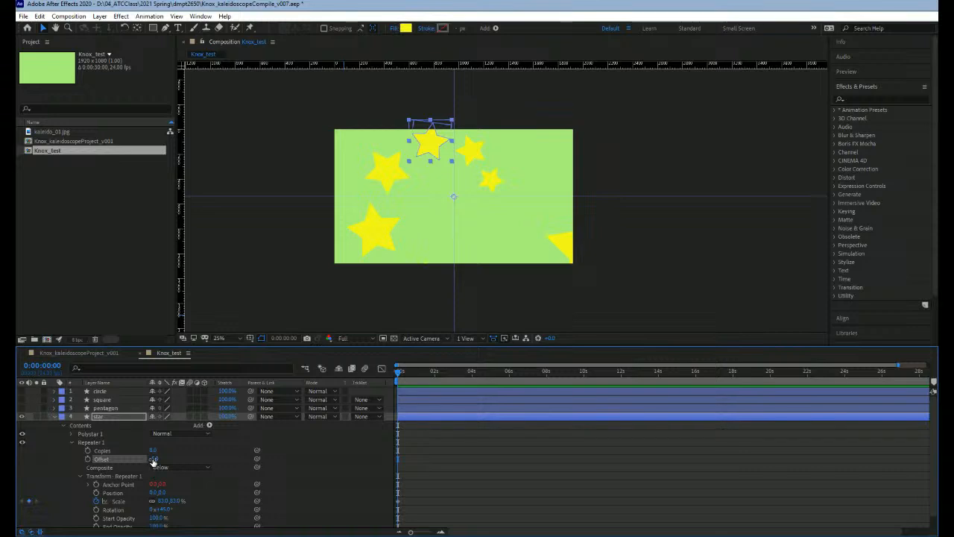
left_click_drag(156, 459, 163, 460)
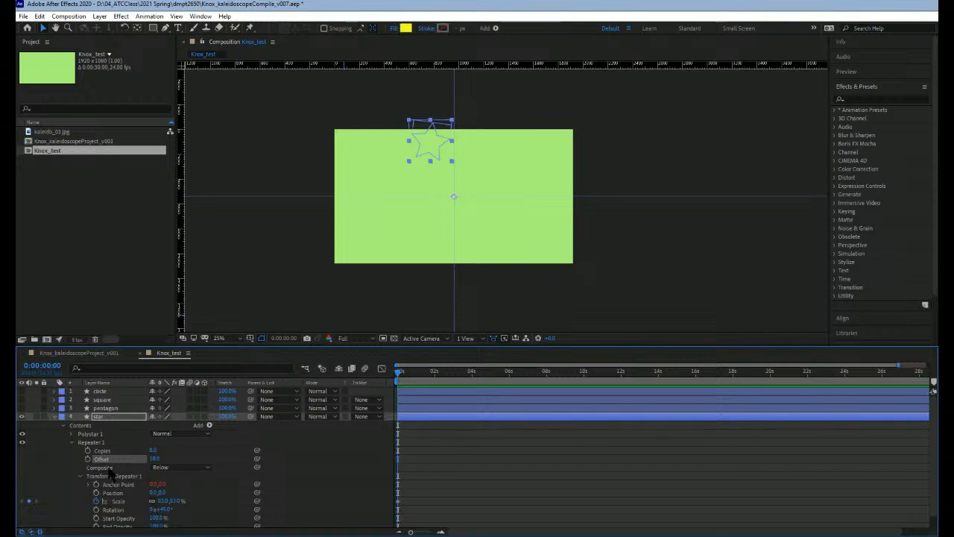
left_click(88, 459)
Step: Add a second star repeater Offset keyframe of -14 at 0:00:04:01
left_click_drag(399, 373, 473, 377)
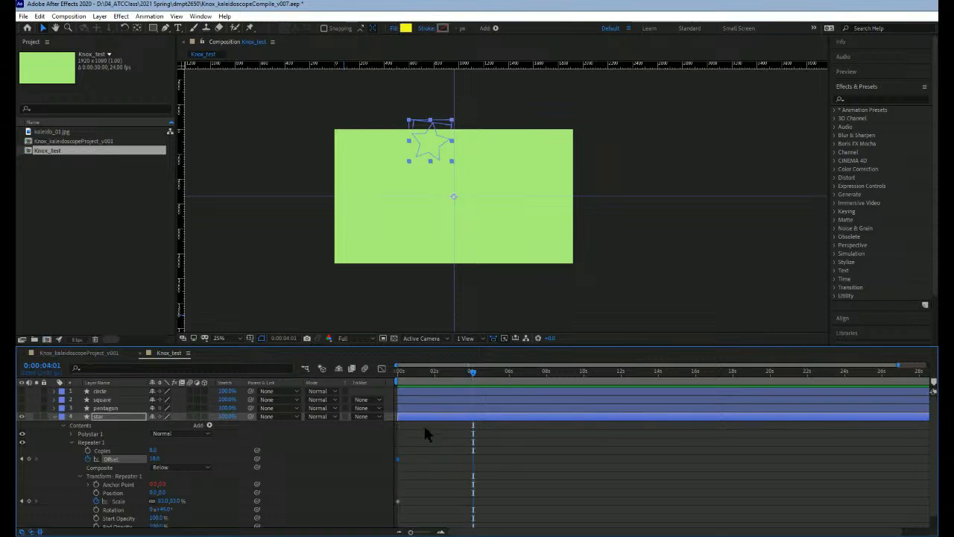
left_click(153, 460)
type("0")
key("Return")
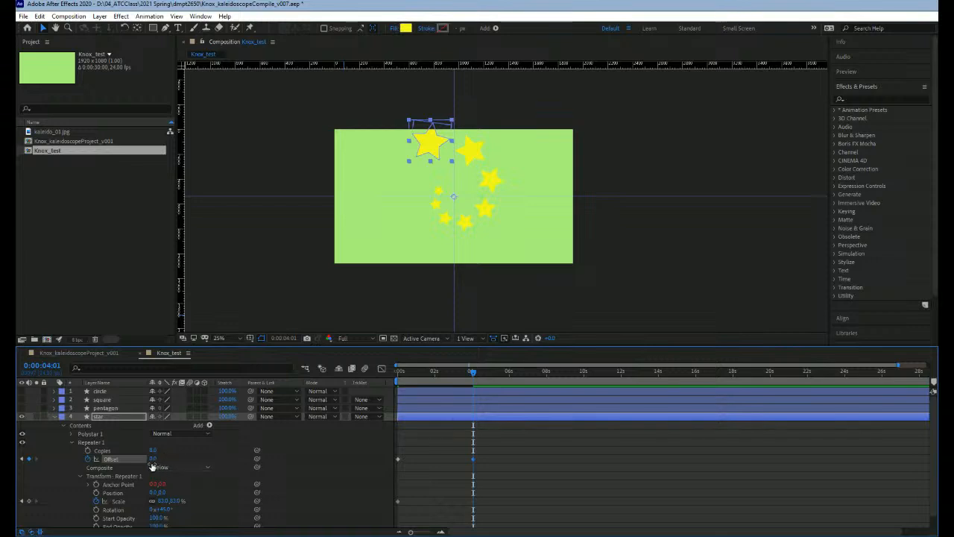
mouse_move(153, 460)
left_mouse_down()
mouse_move(146, 459)
mouse_move(165, 459)
mouse_move(147, 458)
left_mouse_up()
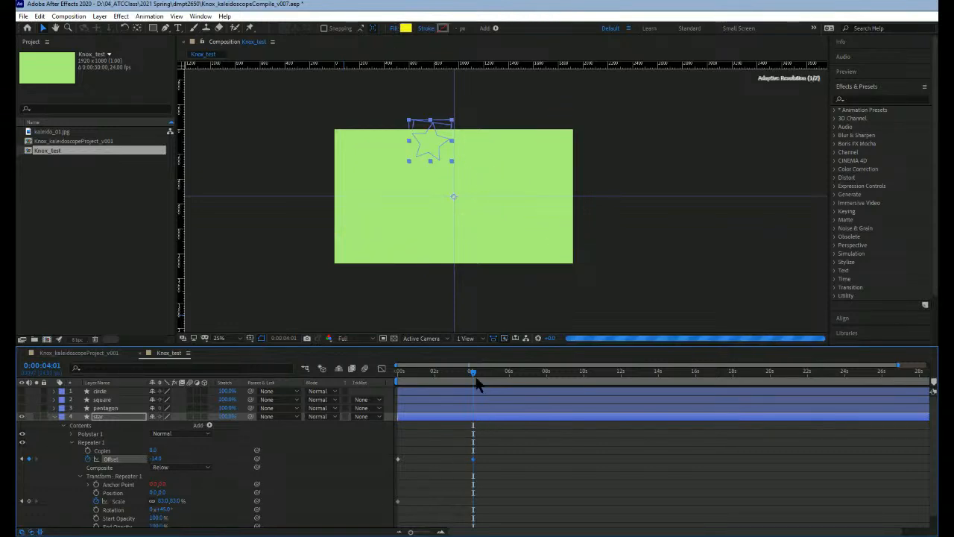
Step: Scrub through the star animation back to 0:00:00:00 and collapse the star layer's properties
left_click_drag(454, 382, 396, 383)
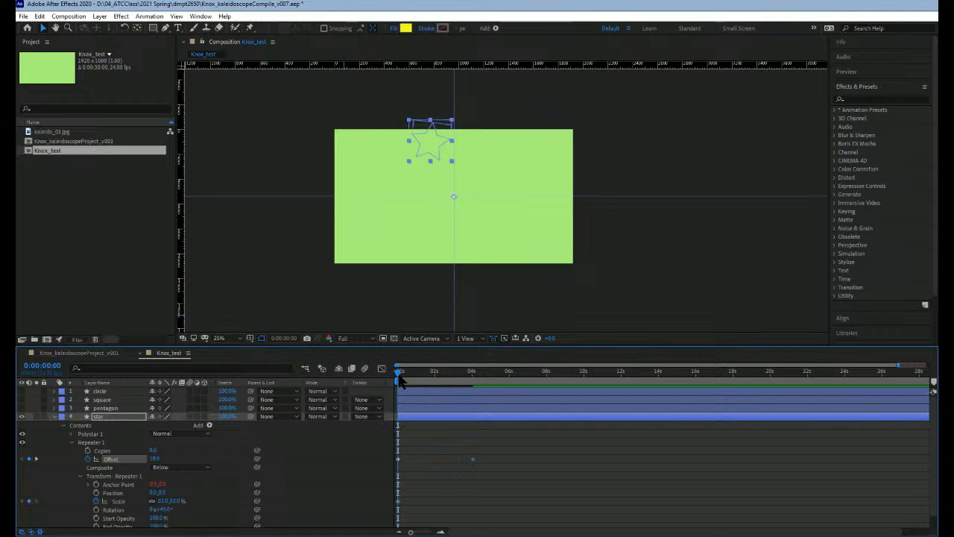
left_click_drag(402, 376, 372, 378)
left_click(72, 443)
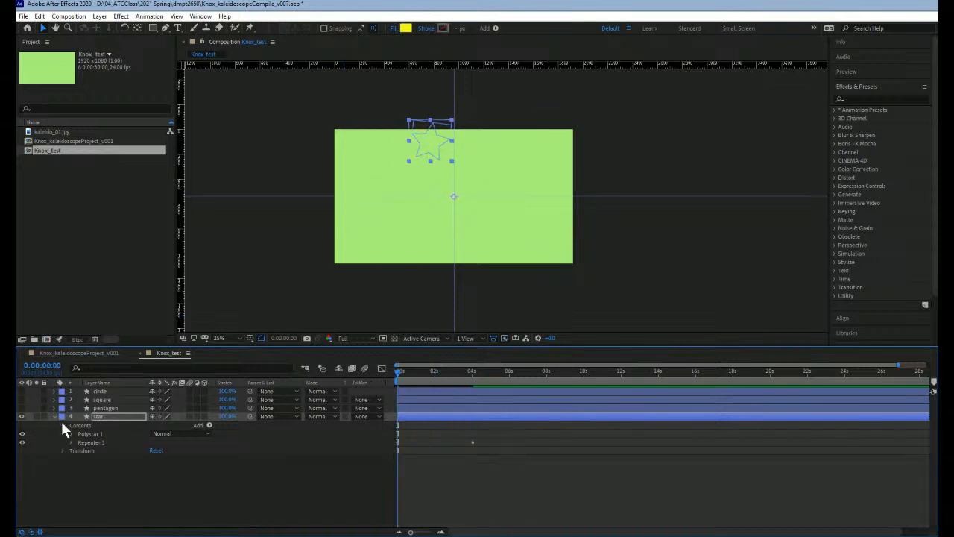
left_click(63, 425)
left_click(53, 416)
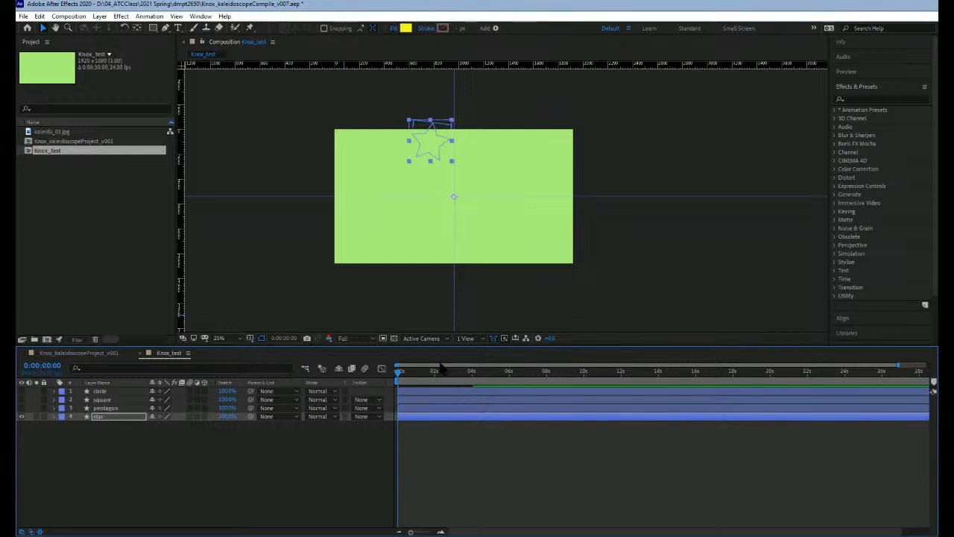